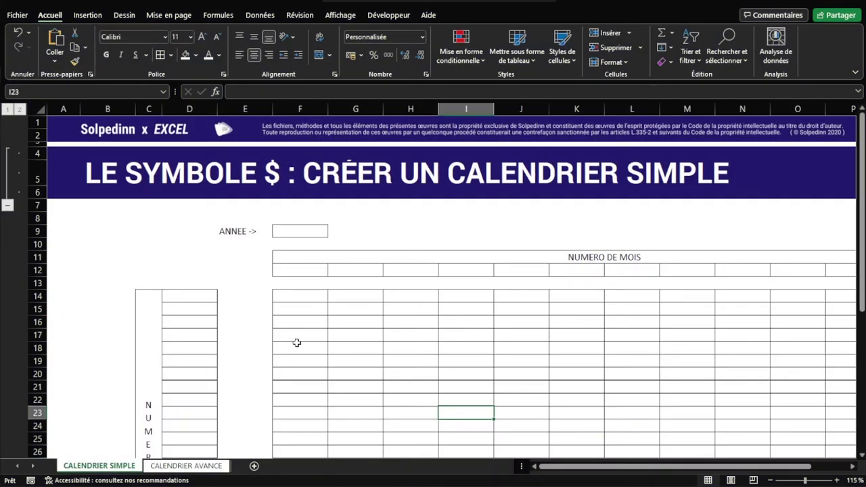
- Point out the month-number row, day-number column, year cell and date grid on the sheet
{"action": "left_click", "coordinate": [296, 304]}
{"action": "scroll", "coordinate": [258, 295], "scroll_direction": "down", "scroll_amount": 1}
{"action": "scroll", "coordinate": [258, 295], "scroll_direction": "down", "scroll_amount": 1}
{"action": "scroll", "coordinate": [257, 295], "scroll_direction": "down", "scroll_amount": 1}
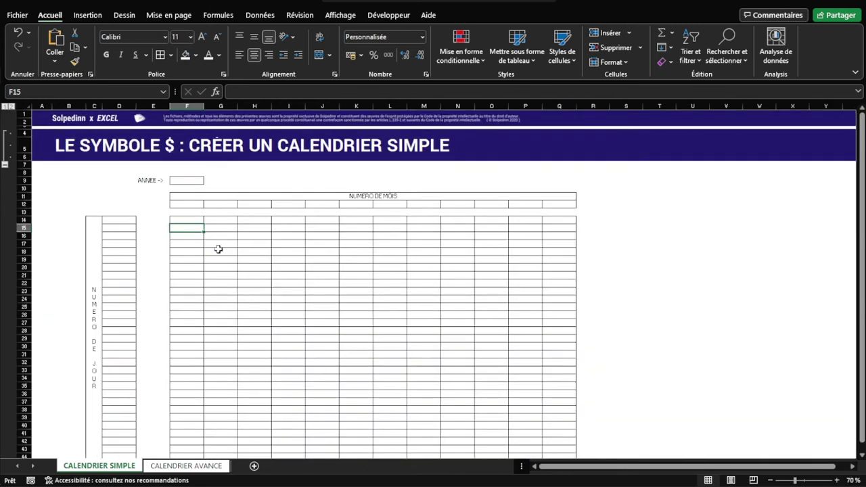
{"action": "left_click_drag", "start_coordinate": [184, 204], "coordinate": [574, 205]}
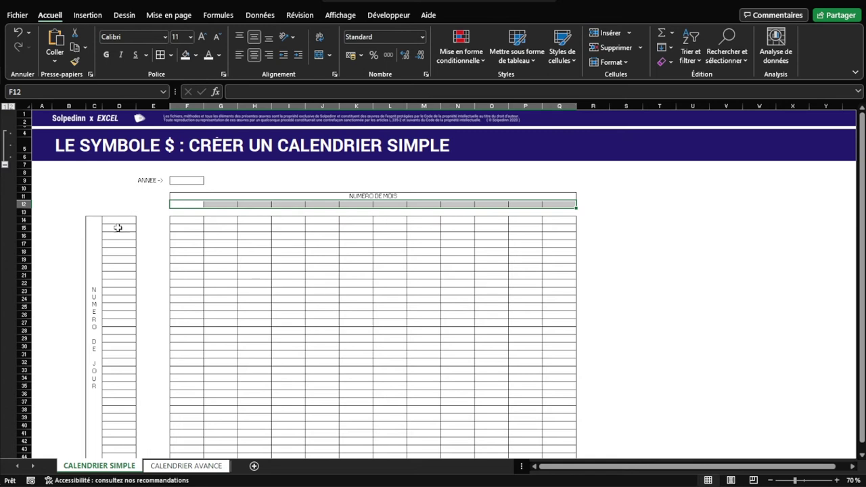
{"action": "left_click_drag", "start_coordinate": [118, 227], "coordinate": [119, 453]}
{"action": "left_click", "coordinate": [184, 138]}
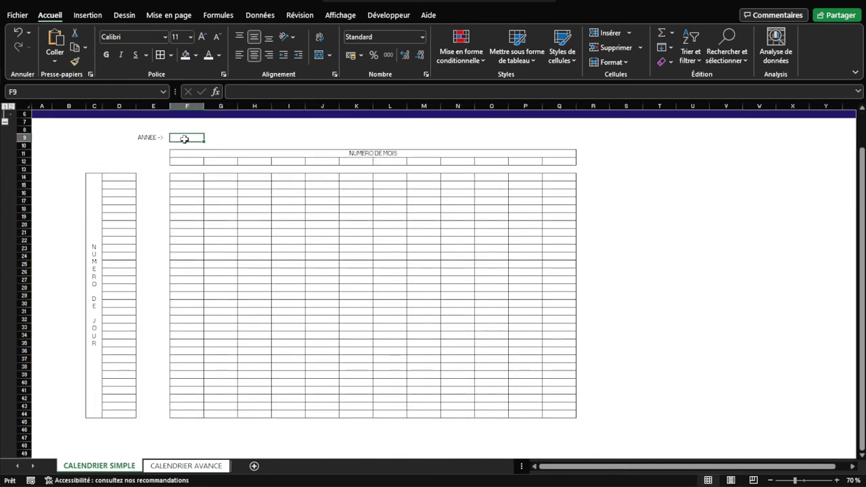
{"action": "mouse_move", "coordinate": [193, 178]}
{"action": "left_mouse_down"}
{"action": "mouse_move", "coordinate": [566, 433]}
{"action": "mouse_move", "coordinate": [566, 415]}
{"action": "left_mouse_up"}
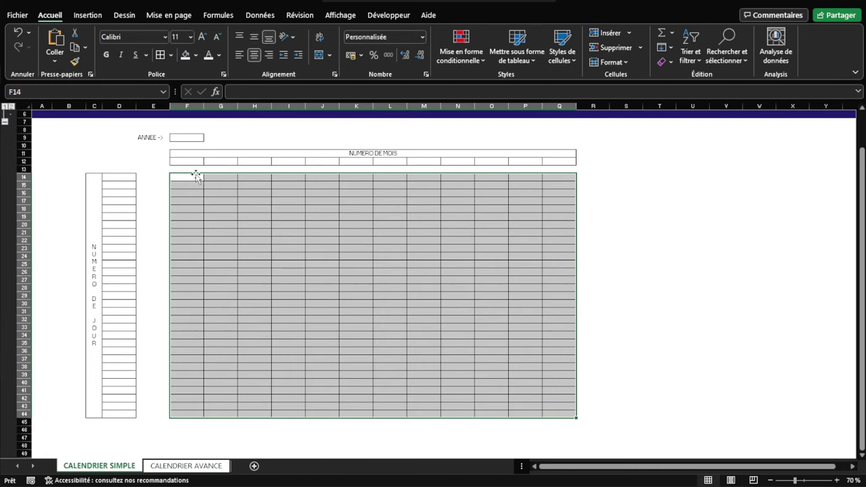
{"action": "scroll", "coordinate": [155, 167], "scroll_direction": "up", "scroll_amount": 2, "text": "ctrl"}
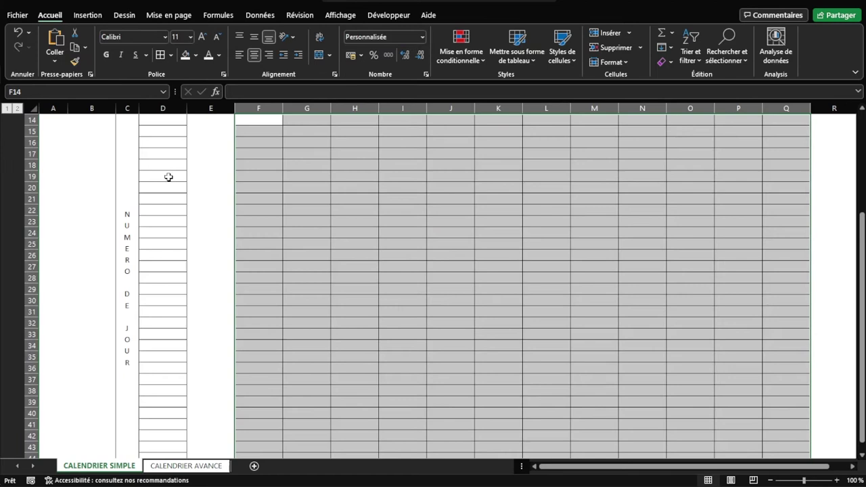
{"action": "scroll", "coordinate": [168, 177], "scroll_direction": "up", "scroll_amount": 3, "text": "ctrl"}
{"action": "scroll", "coordinate": [194, 212], "scroll_direction": "up", "scroll_amount": 5}
{"action": "left_click_drag", "start_coordinate": [366, 247], "coordinate": [295, 268]}
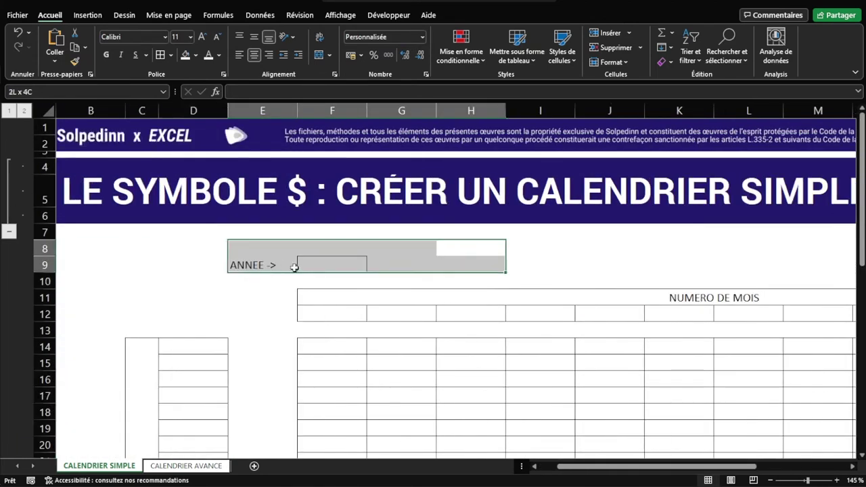
- Enter 2022 as the year in F9
{"action": "left_click", "coordinate": [344, 261]}
{"action": "scroll", "coordinate": [344, 261], "scroll_direction": "down", "scroll_amount": 1}
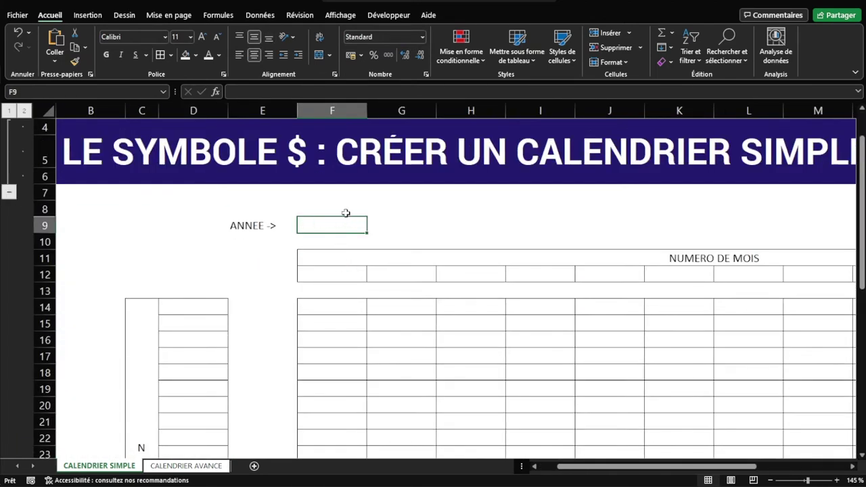
{"action": "type", "text": "2022"}
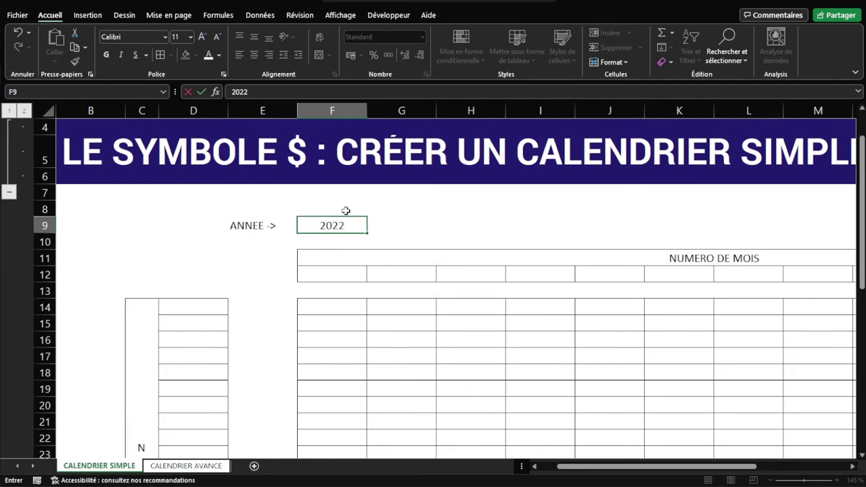
{"action": "key", "text": "Return"}
- Number the month row from 1 to 12 across F12:Q12 as an incremented series
{"action": "scroll", "coordinate": [346, 244], "scroll_direction": "up", "scroll_amount": 1, "text": "ctrl"}
{"action": "scroll", "coordinate": [346, 244], "scroll_direction": "down", "scroll_amount": 1, "text": "ctrl"}
{"action": "left_click", "coordinate": [341, 274]}
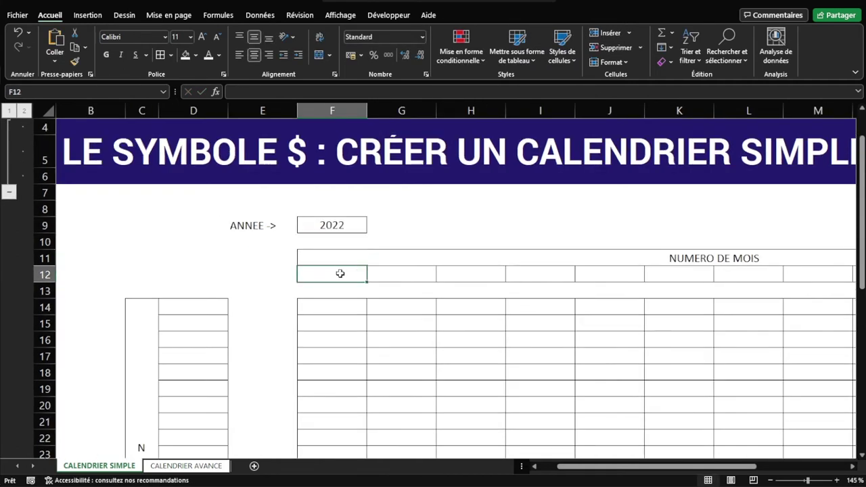
{"action": "type", "text": "1"}
{"action": "key", "text": "Return"}
{"action": "left_click", "coordinate": [339, 271]}
{"action": "left_click_drag", "start_coordinate": [367, 282], "coordinate": [607, 287]}
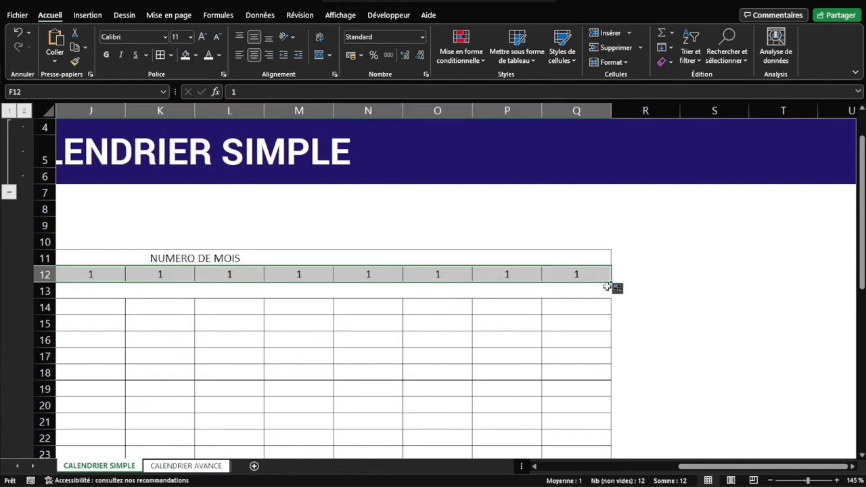
{"action": "left_click", "coordinate": [618, 290]}
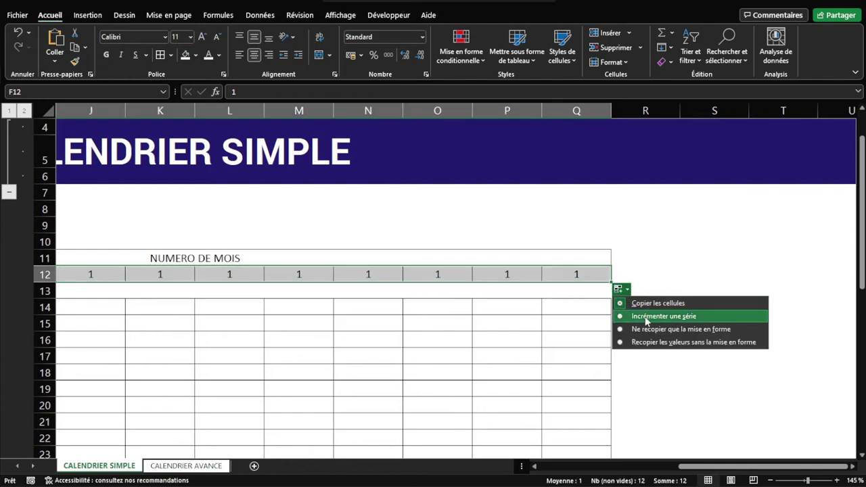
{"action": "left_click", "coordinate": [650, 316]}
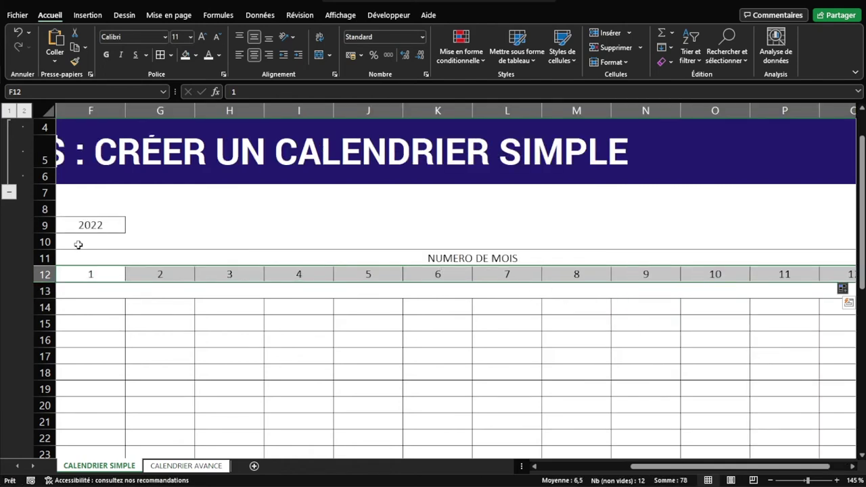
{"action": "left_click_drag", "start_coordinate": [128, 291], "coordinate": [61, 291]}
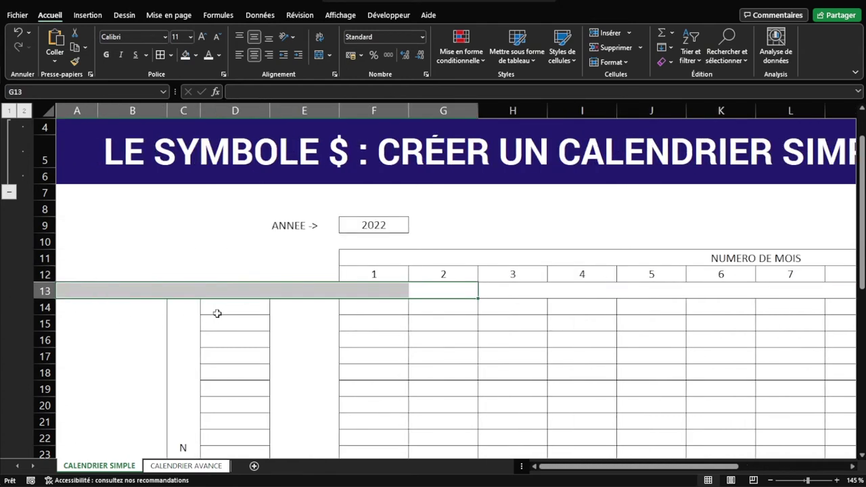
- Enter 1 in D14 and fill it down the day column as a 1–31 series
{"action": "left_click", "coordinate": [217, 313]}
{"action": "type", "text": "1"}
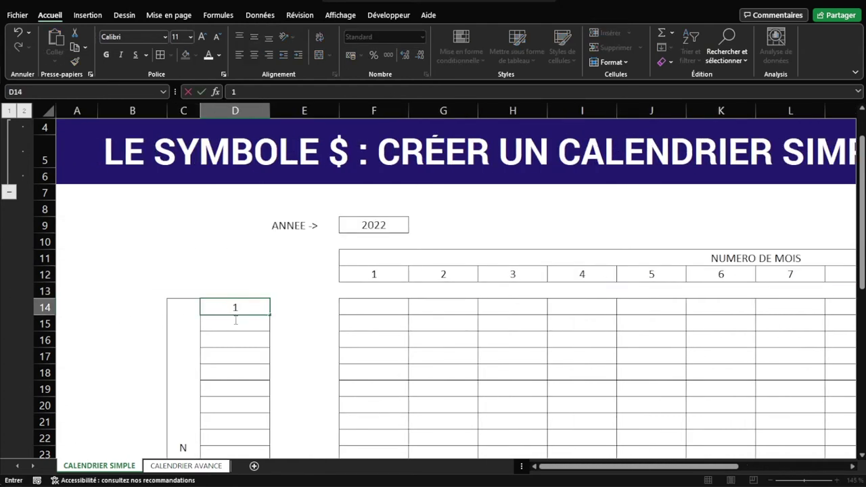
{"action": "key", "text": "Return"}
{"action": "left_click", "coordinate": [254, 308]}
{"action": "double_click", "coordinate": [269, 315]}
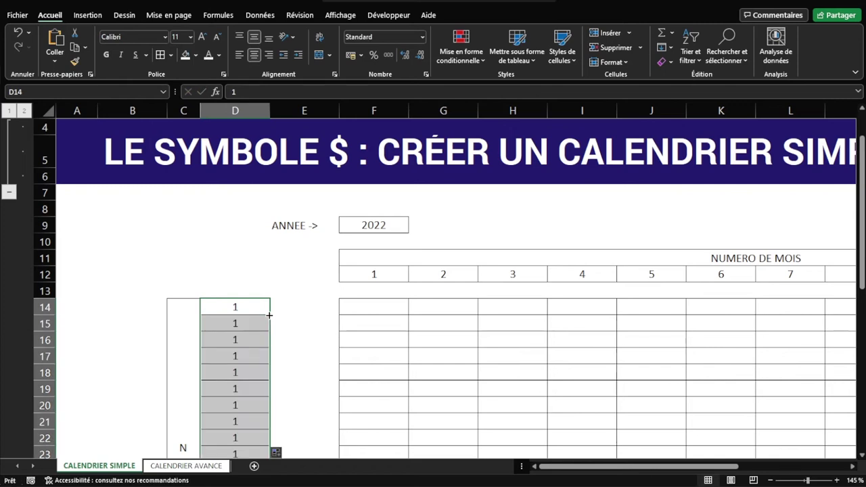
{"action": "left_click", "coordinate": [277, 453]}
{"action": "left_click", "coordinate": [291, 400]}
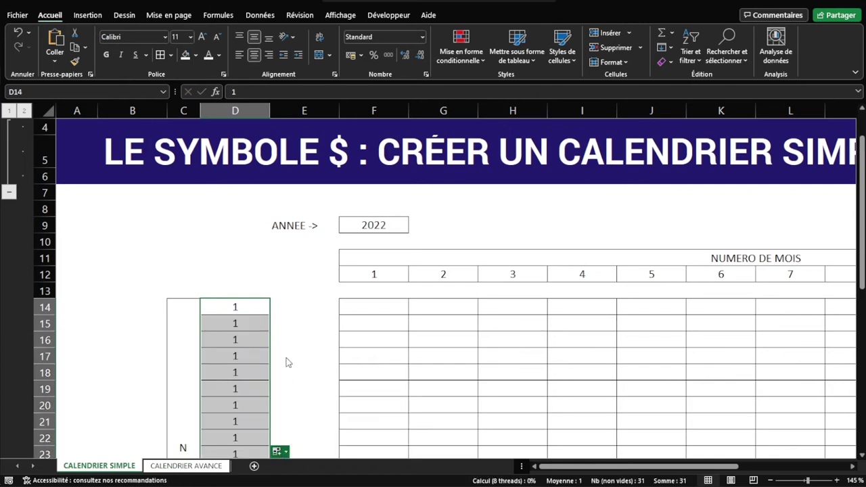
- Scroll to check the day column reaches 31, then select the first date cell F14
{"action": "scroll", "coordinate": [285, 338], "scroll_direction": "down", "scroll_amount": 2}
{"action": "scroll", "coordinate": [286, 332], "scroll_direction": "down", "scroll_amount": 3}
{"action": "scroll", "coordinate": [288, 333], "scroll_direction": "down", "scroll_amount": 2}
{"action": "scroll", "coordinate": [291, 337], "scroll_direction": "down", "scroll_amount": 2}
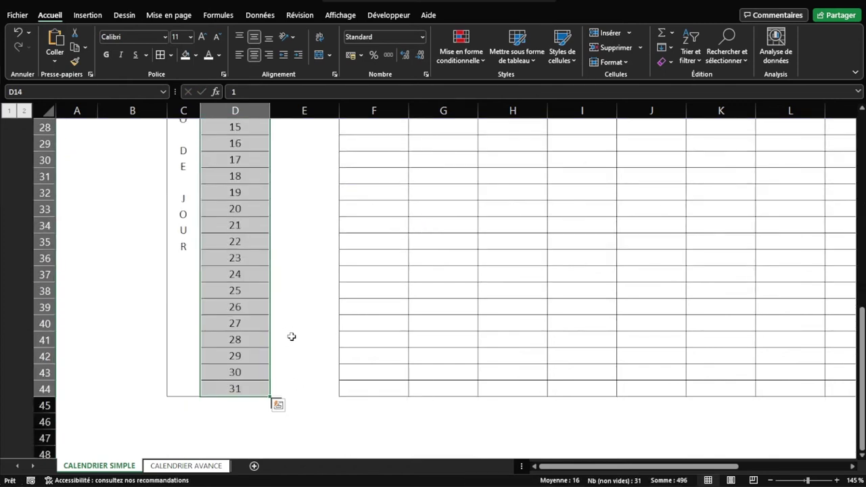
{"action": "scroll", "coordinate": [354, 364], "scroll_direction": "up", "scroll_amount": 7}
{"action": "scroll", "coordinate": [354, 362], "scroll_direction": "up", "scroll_amount": 1}
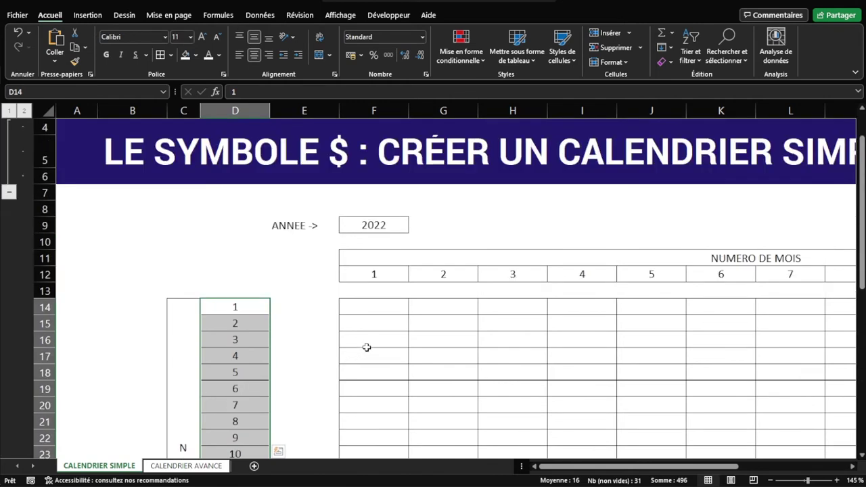
{"action": "left_click", "coordinate": [372, 310]}
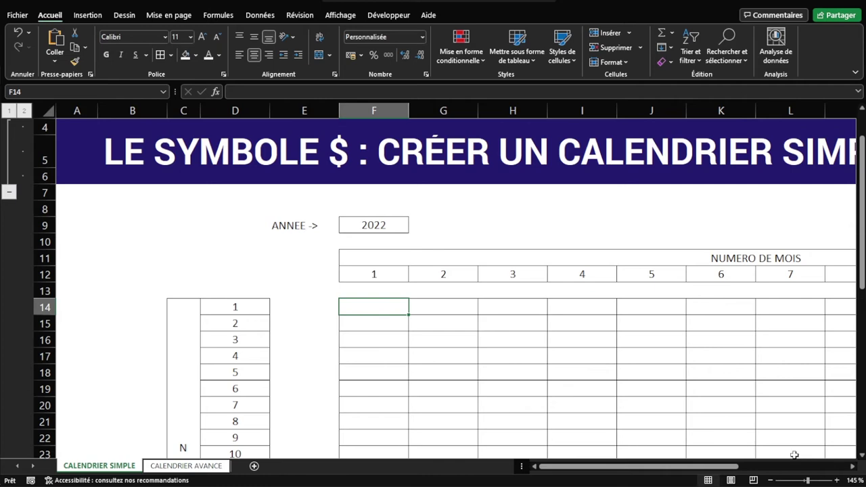
- Enter =DATE(F9;1;1) in F14 so it displays 01/01/22
{"action": "left_click", "coordinate": [837, 480]}
{"action": "left_click", "coordinate": [838, 480]}
{"action": "left_click", "coordinate": [837, 480]}
{"action": "left_click_drag", "start_coordinate": [704, 466], "coordinate": [675, 468]}
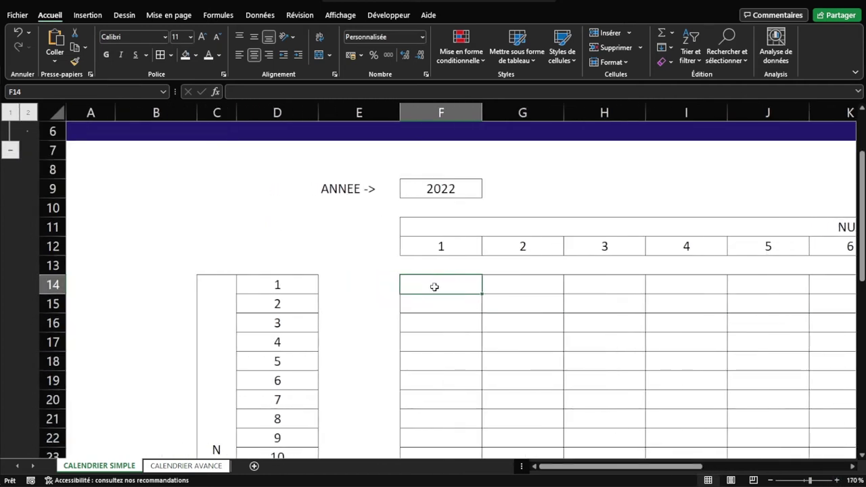
{"action": "type", "text": "=DATE("}
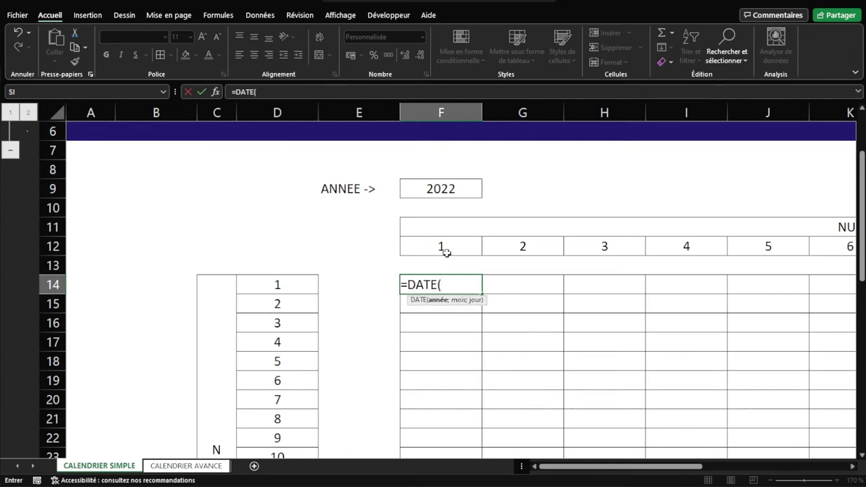
{"action": "left_click", "coordinate": [443, 190]}
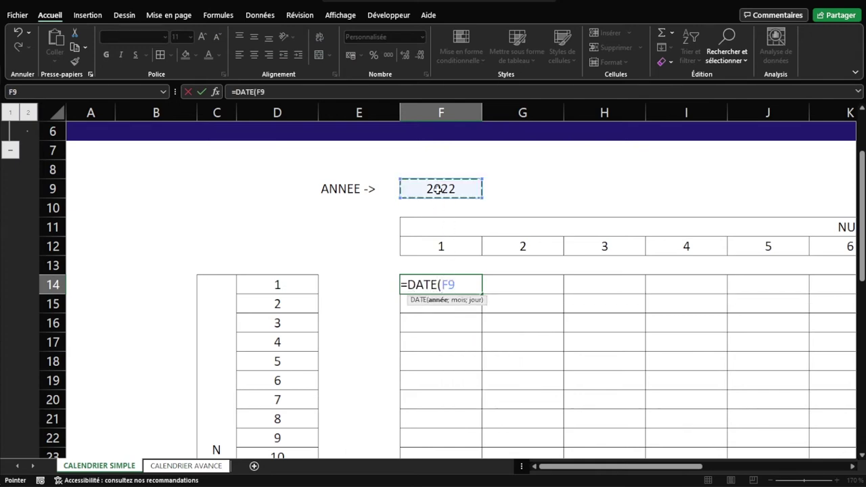
{"action": "type", "text": ";1;1"}
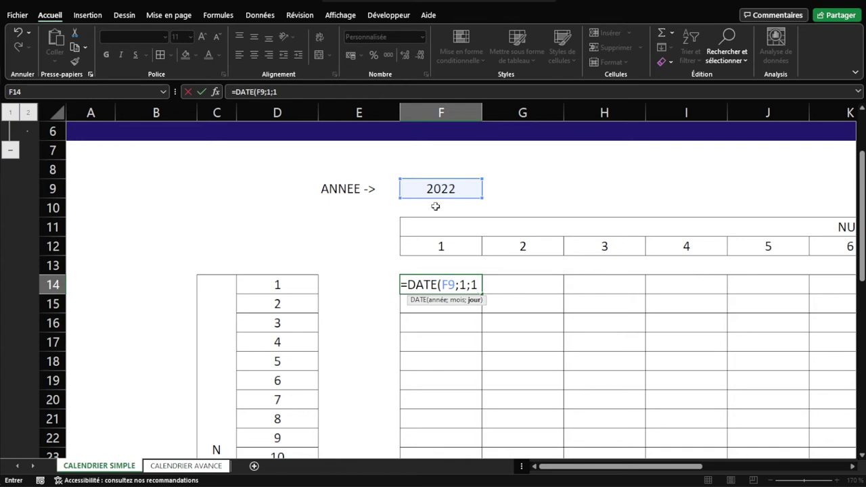
{"action": "type", "text": ")"}
{"action": "key", "text": "Return"}
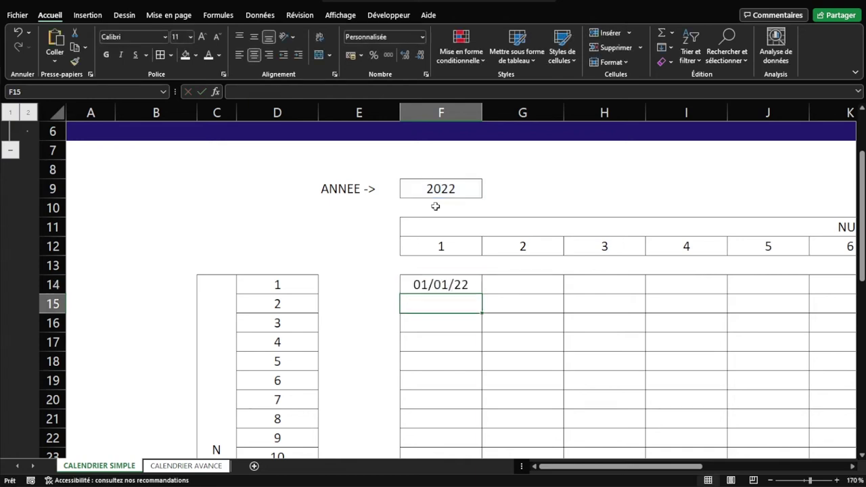
{"action": "left_click", "coordinate": [459, 287]}
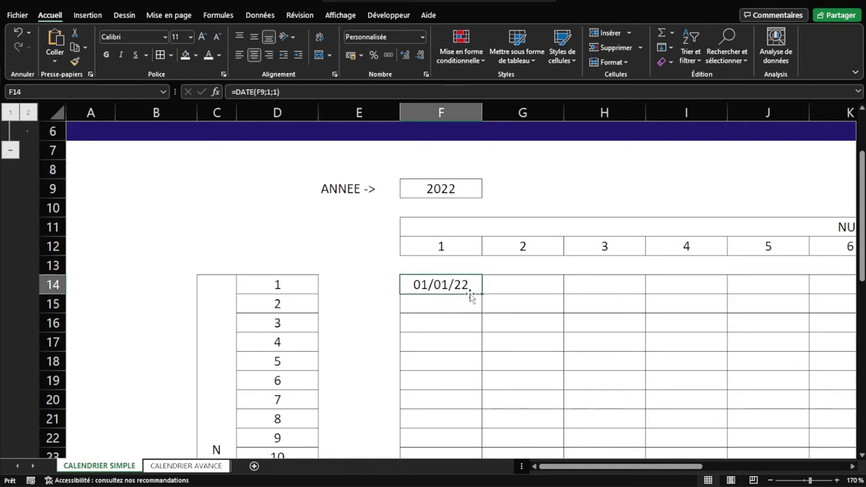
- Copy F14's date formula right into G14 and down into F15
{"action": "left_click_drag", "start_coordinate": [481, 293], "coordinate": [554, 292]}
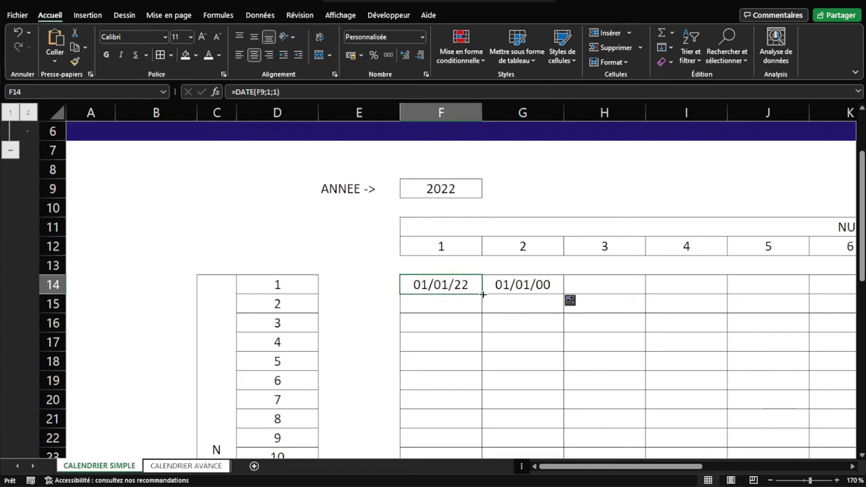
{"action": "left_click_drag", "start_coordinate": [483, 294], "coordinate": [482, 313]}
{"action": "left_click", "coordinate": [418, 326]}
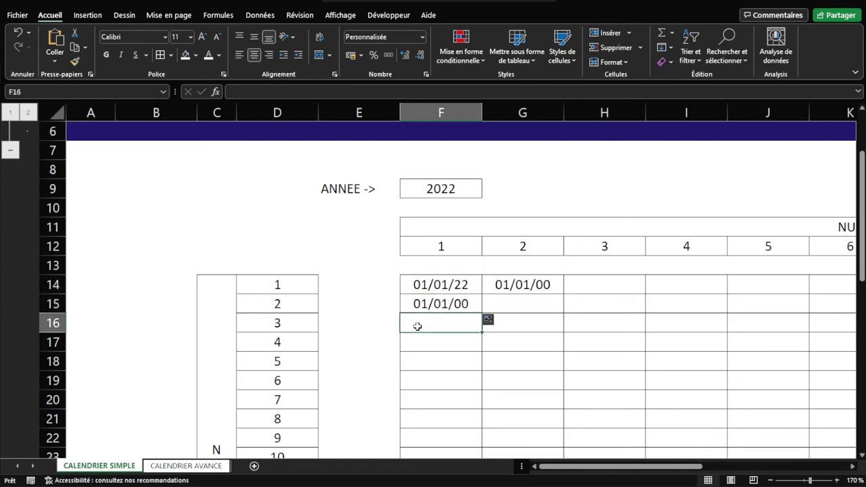
{"action": "scroll", "coordinate": [481, 299], "scroll_direction": "up", "scroll_amount": 1}
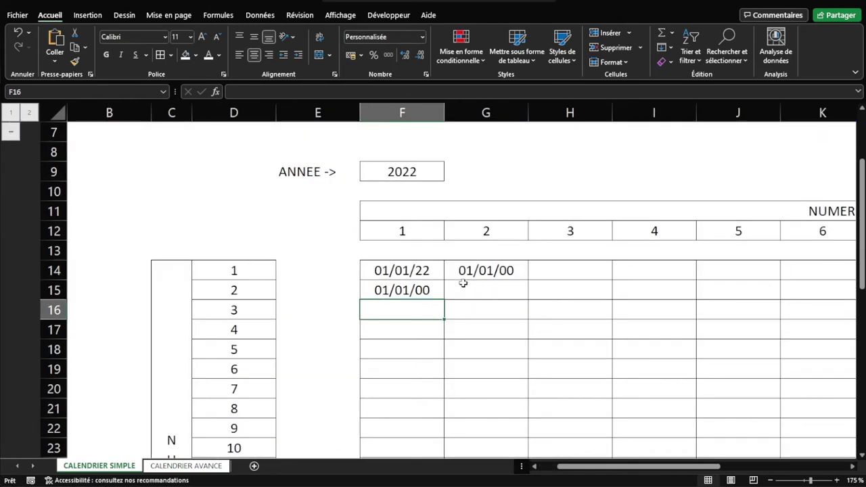
{"action": "scroll", "coordinate": [463, 283], "scroll_direction": "up", "scroll_amount": 2}
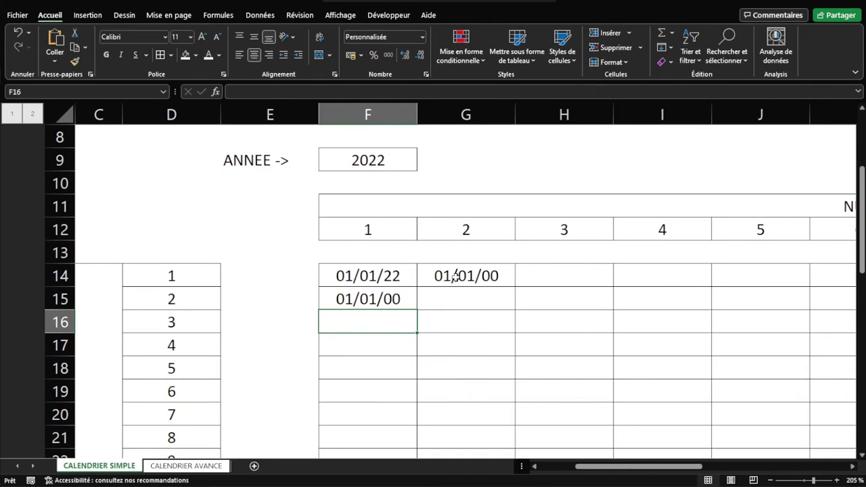
{"action": "scroll", "coordinate": [456, 275], "scroll_direction": "up", "scroll_amount": 3}
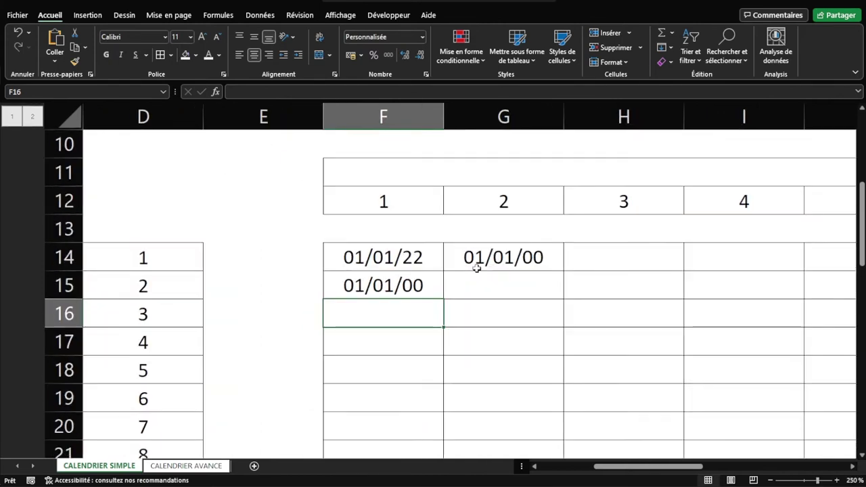
{"action": "scroll", "coordinate": [468, 288], "scroll_direction": "up", "scroll_amount": 1}
- Compare the formulas: F14 uses F9 (01/01/22), G14 uses empty G9 (01/01/00)
{"action": "double_click", "coordinate": [494, 342]}
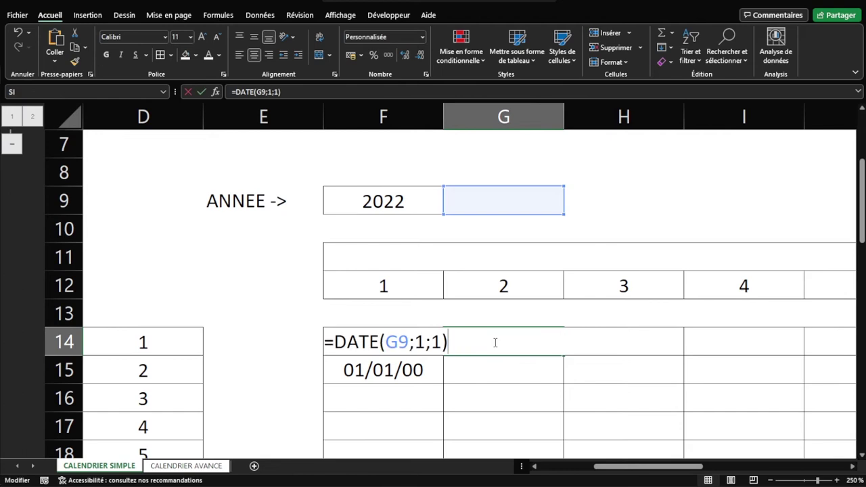
{"action": "double_click", "coordinate": [390, 341]}
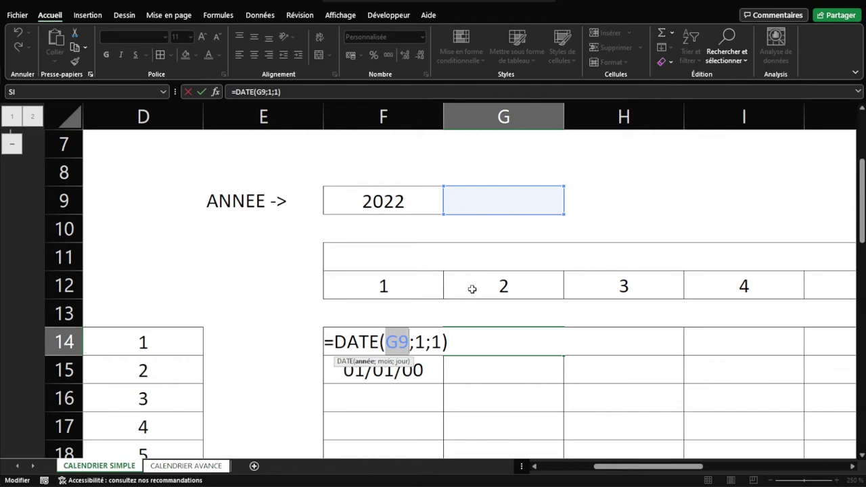
{"action": "key", "text": "Return"}
{"action": "double_click", "coordinate": [379, 342]}
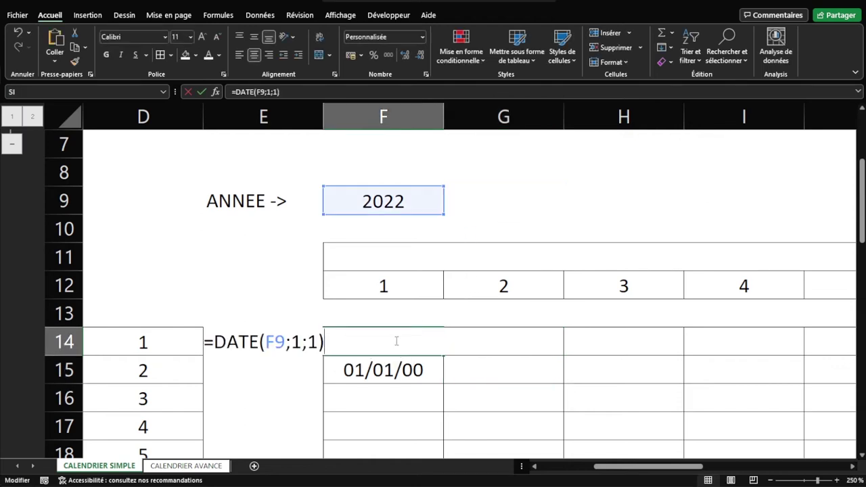
{"action": "double_click", "coordinate": [271, 342]}
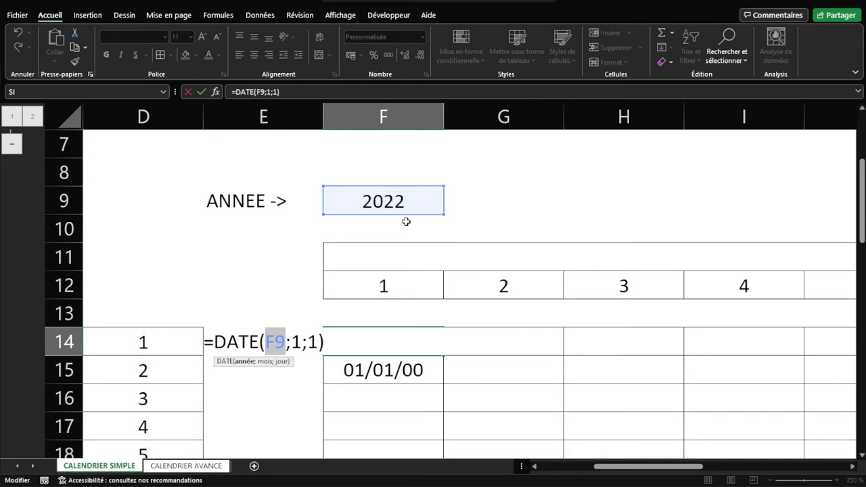
{"action": "key", "text": "Tab"}
{"action": "double_click", "coordinate": [484, 342]}
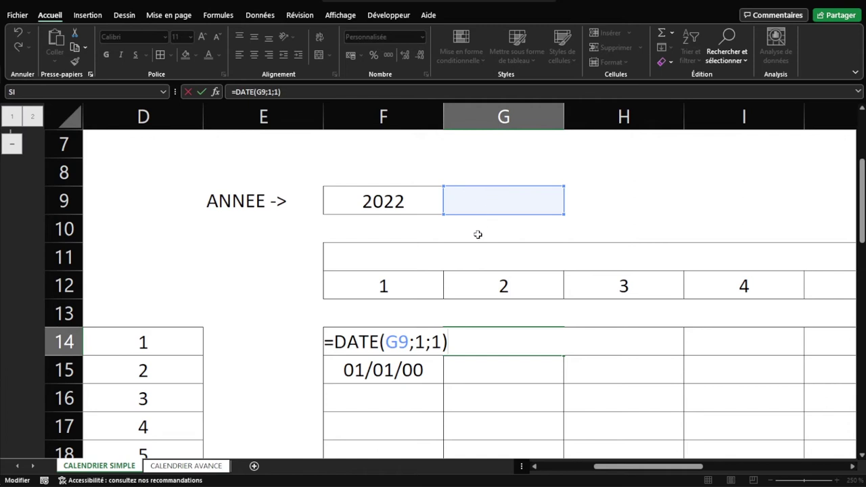
{"action": "left_click", "coordinate": [388, 380]}
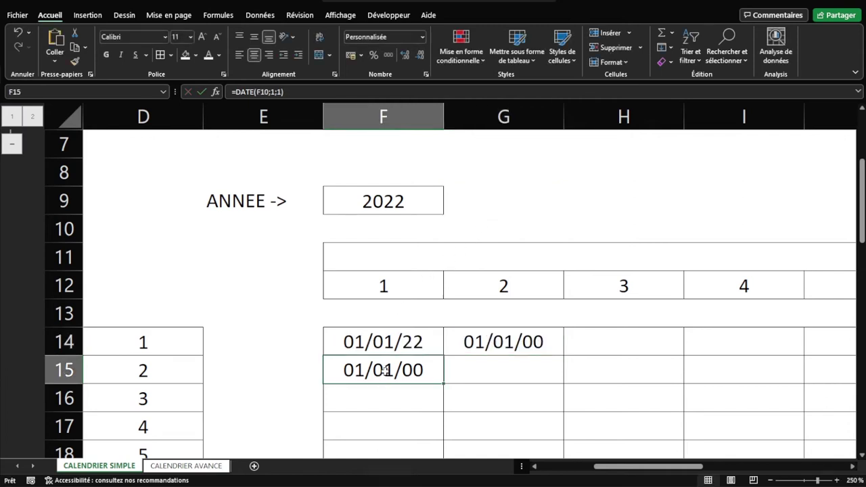
- Show that F15's copied formula points to the empty cell F10
{"action": "left_click", "coordinate": [387, 201]}
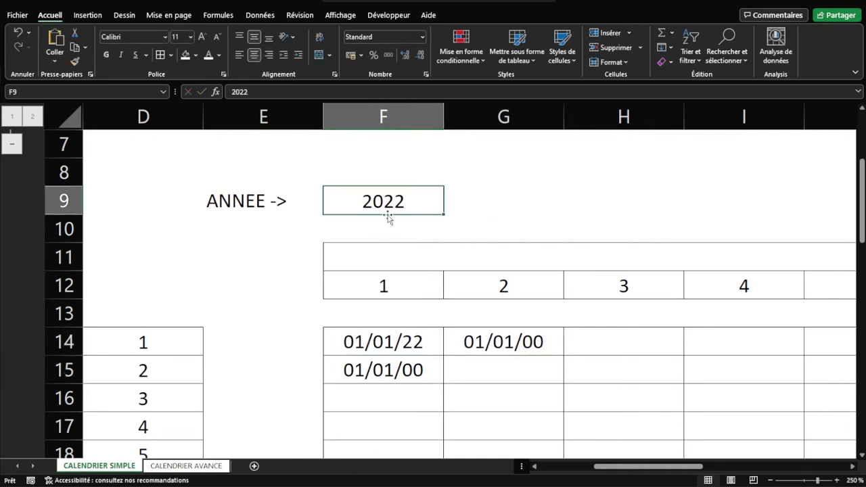
{"action": "left_click", "coordinate": [387, 232]}
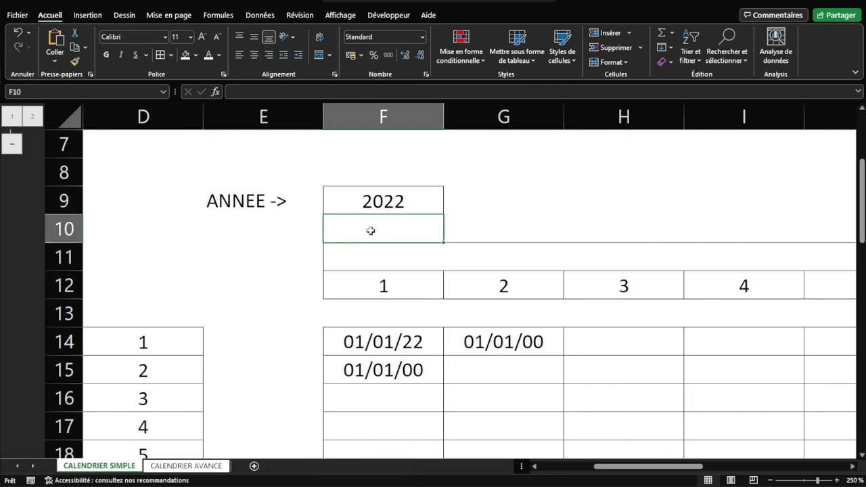
{"action": "double_click", "coordinate": [371, 231]}
{"action": "key", "text": "Escape"}
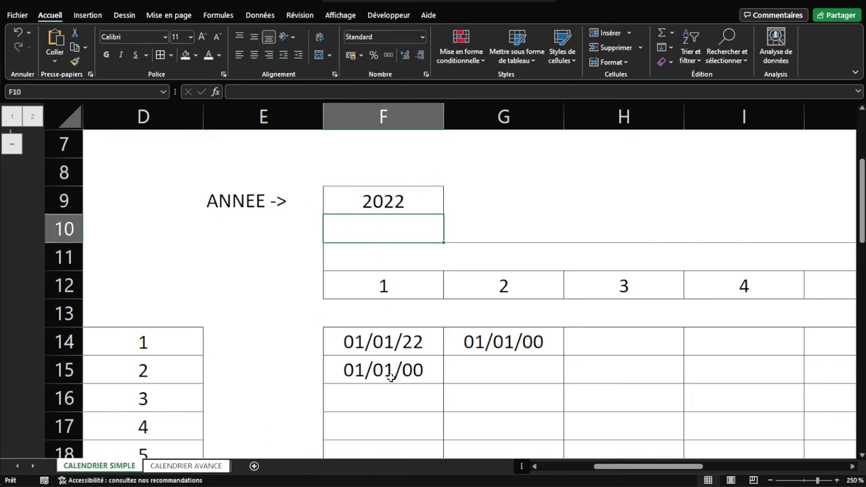
{"action": "double_click", "coordinate": [391, 377]}
{"action": "left_click", "coordinate": [270, 370]}
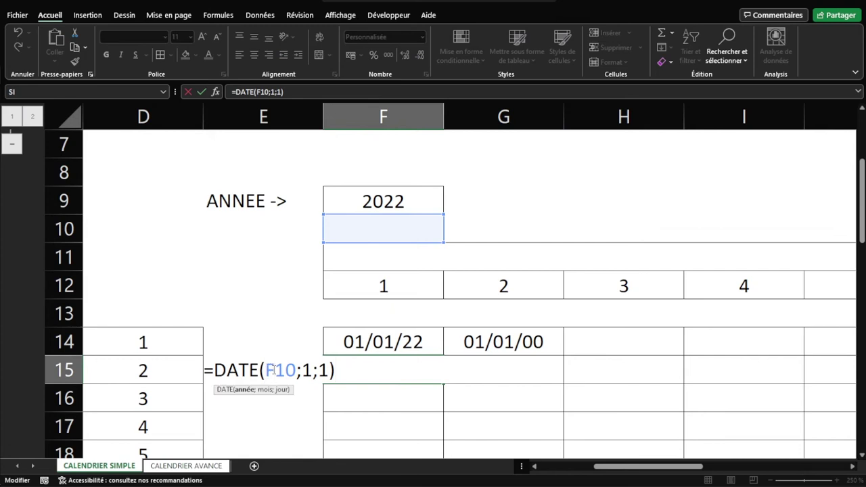
{"action": "double_click", "coordinate": [271, 371]}
{"action": "key", "text": "Return"}
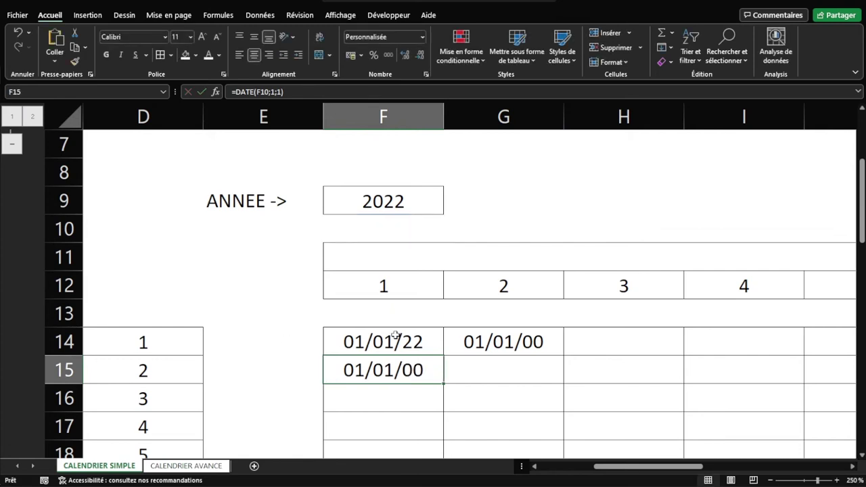
- Edit F14's formula and press F4 to make the year reference $F$9
{"action": "left_click", "coordinate": [396, 342]}
{"action": "double_click", "coordinate": [396, 342]}
{"action": "double_click", "coordinate": [276, 342]}
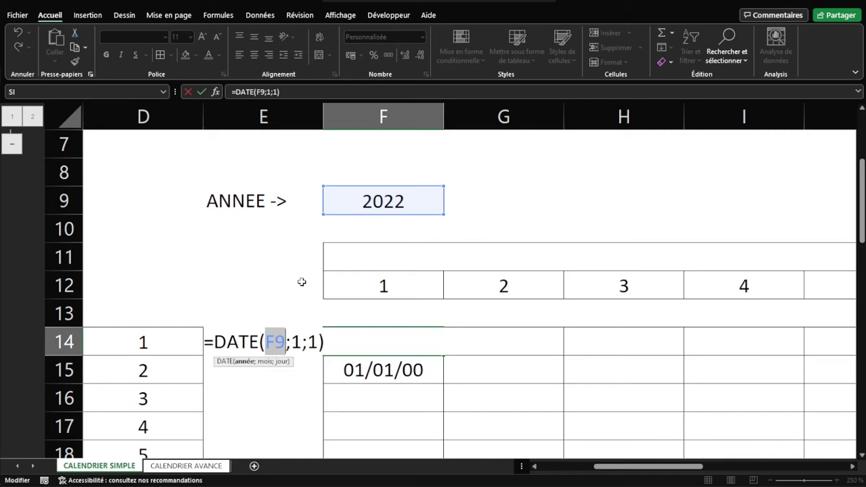
{"action": "key", "text": "F4"}
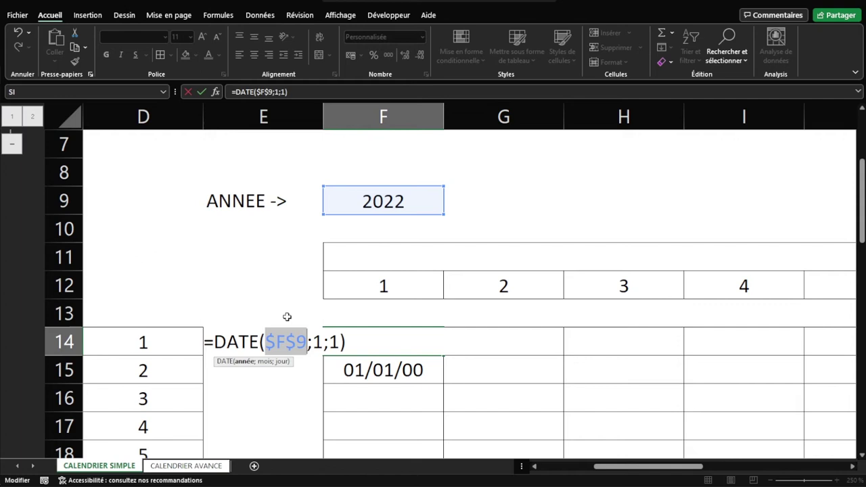
- Highlight each part of $F$9 to explain the locking dollar signs, then confirm F14
{"action": "key", "text": "Left"}
{"action": "key", "text": "shift+Right"}
{"action": "key", "text": "Right"}
{"action": "key", "text": "shift+Right"}
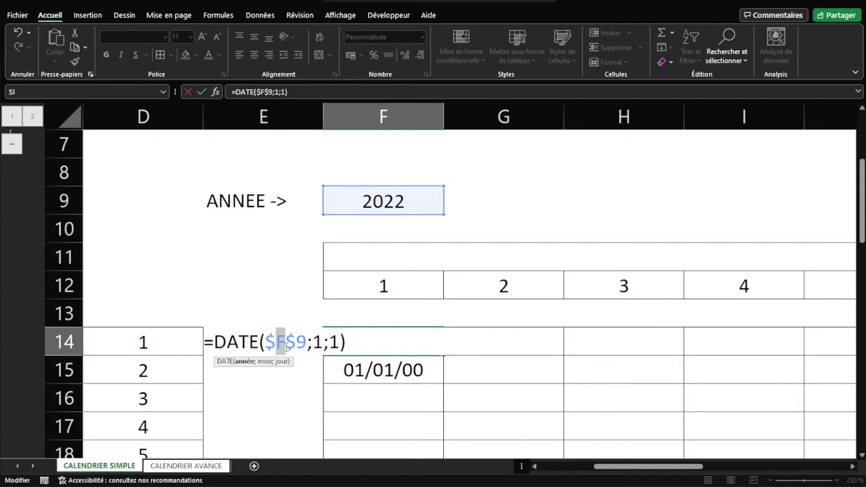
{"action": "key", "text": "Right"}
{"action": "key", "text": "shift+Right"}
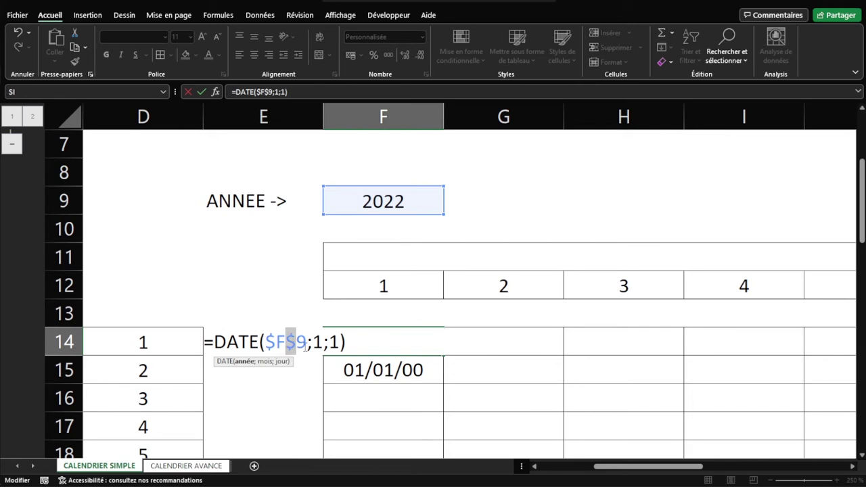
{"action": "key", "text": "Right"}
{"action": "key", "text": "shift+Right"}
{"action": "key", "text": "Return"}
- Copy F14's locked formula into G14 and F15, and select each cell to compare
{"action": "left_click", "coordinate": [404, 340]}
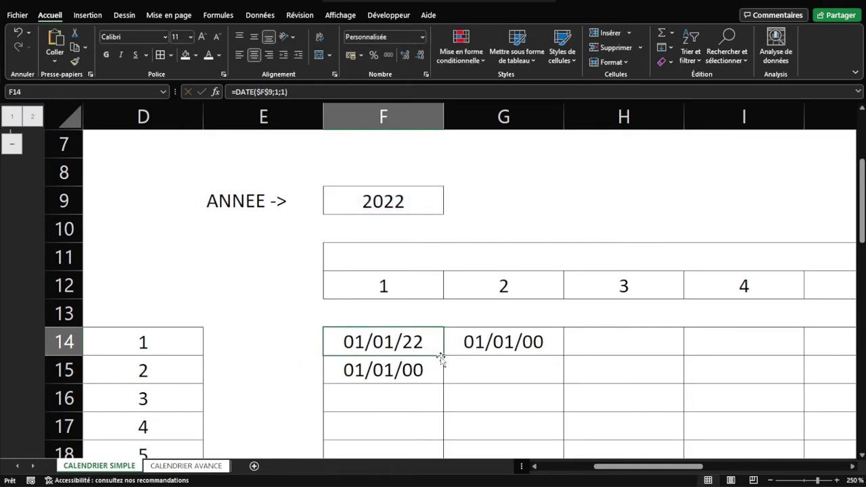
{"action": "left_click_drag", "start_coordinate": [442, 357], "coordinate": [522, 357]}
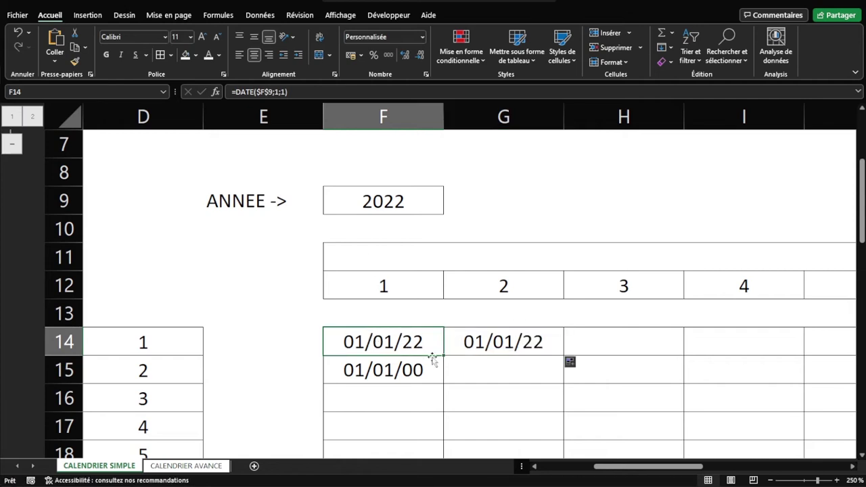
{"action": "left_click_drag", "start_coordinate": [440, 359], "coordinate": [456, 367]}
{"action": "left_click", "coordinate": [456, 367]}
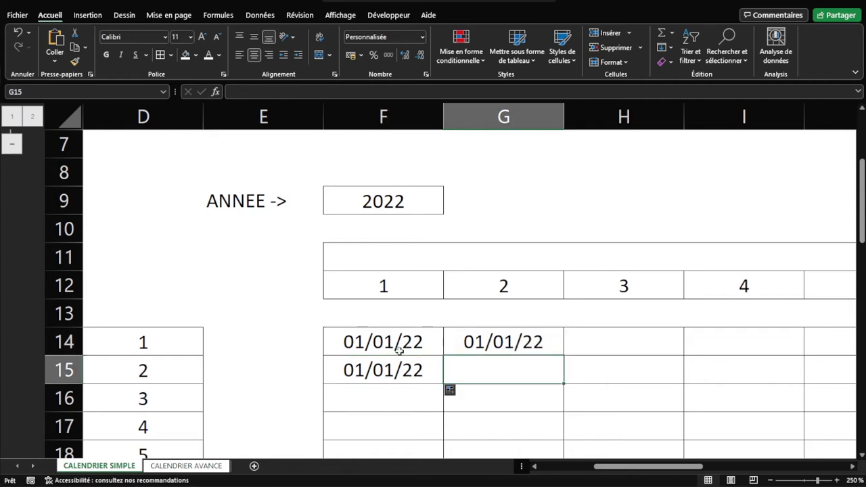
{"action": "left_click", "coordinate": [408, 347]}
{"action": "left_click", "coordinate": [493, 349]}
{"action": "left_click", "coordinate": [399, 371]}
{"action": "left_click", "coordinate": [379, 346]}
{"action": "left_click", "coordinate": [498, 339]}
{"action": "left_click", "coordinate": [400, 362]}
- Open the G14 and F15 formulas to verify both reference $F$9
{"action": "double_click", "coordinate": [499, 342]}
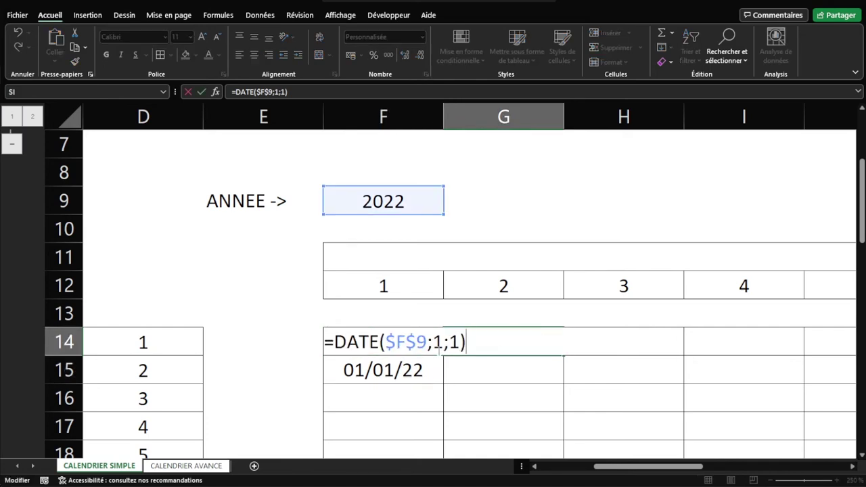
{"action": "double_click", "coordinate": [413, 344]}
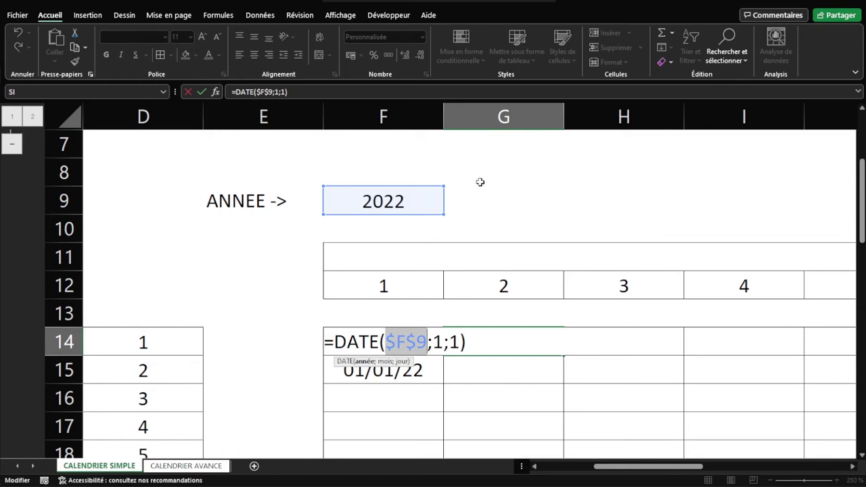
{"action": "key", "text": "Return"}
{"action": "double_click", "coordinate": [402, 374]}
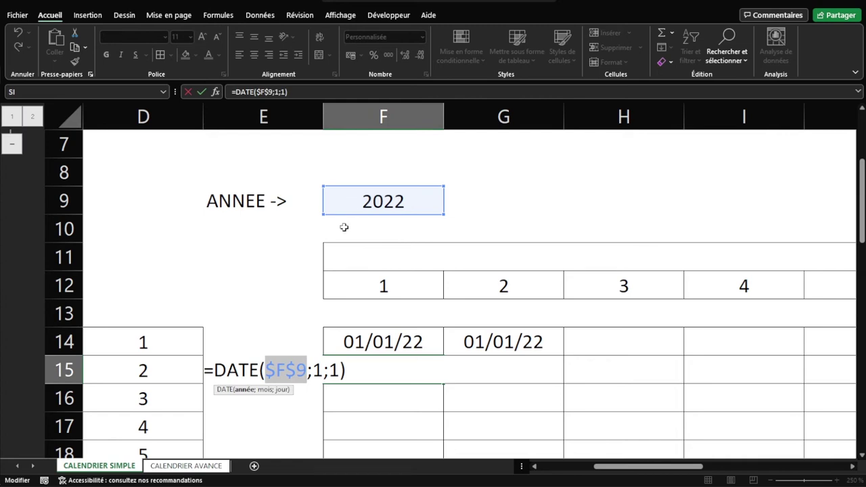
{"action": "key", "text": "Escape"}
{"action": "scroll", "coordinate": [283, 221], "scroll_direction": "down", "scroll_amount": 3, "text": "ctrl"}
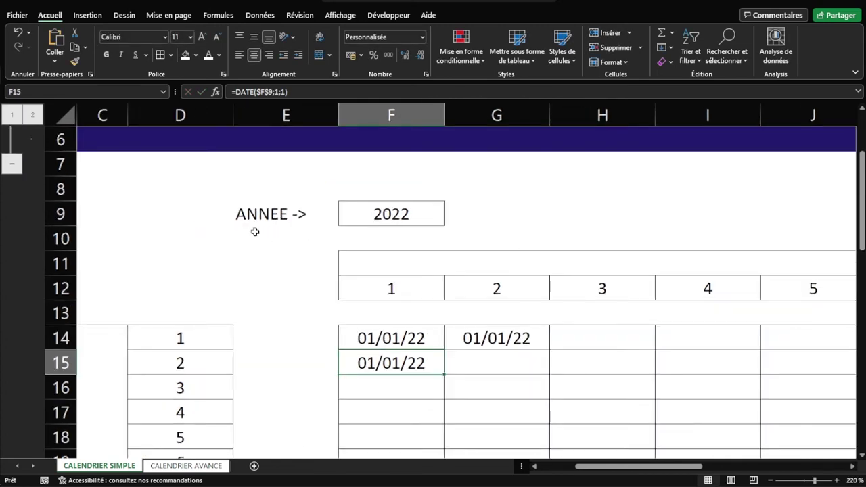
- Drag the anchor graphic up beside the 2022 year cell F9
{"action": "scroll", "coordinate": [255, 231], "scroll_direction": "down", "scroll_amount": 1, "text": "ctrl"}
{"action": "left_click", "coordinate": [125, 166]}
{"action": "left_click", "coordinate": [120, 181]}
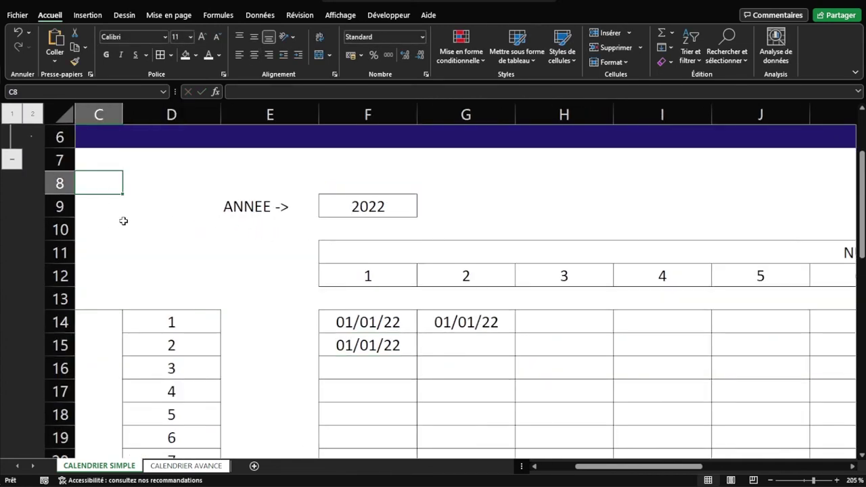
{"action": "scroll", "coordinate": [128, 215], "scroll_direction": "down", "scroll_amount": 1, "text": "ctrl"}
{"action": "left_click_drag", "start_coordinate": [602, 467], "coordinate": [568, 467]}
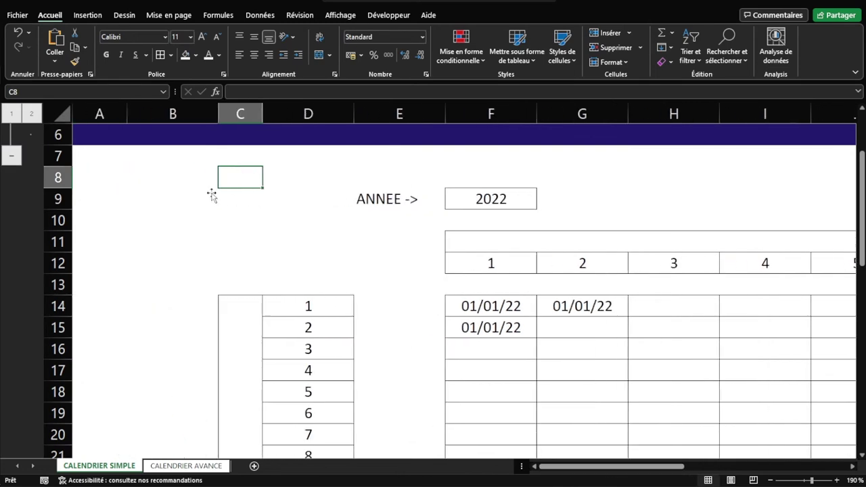
{"action": "left_click_drag", "start_coordinate": [170, 180], "coordinate": [544, 204]}
{"action": "left_click_drag", "start_coordinate": [592, 183], "coordinate": [592, 183]}
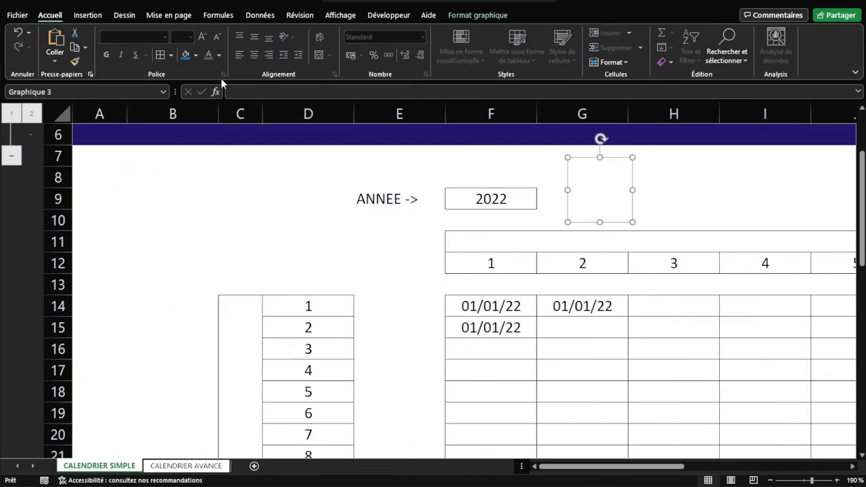
{"action": "double_click", "coordinate": [508, 306]}
{"action": "key", "text": "Return"}
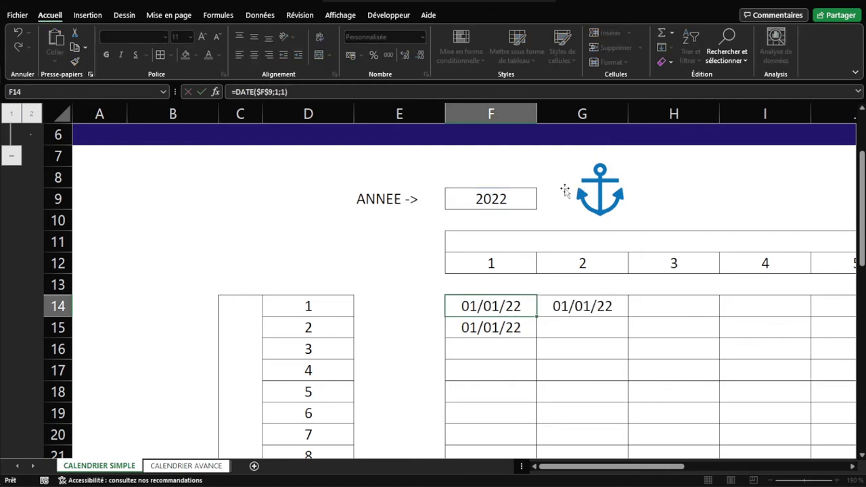
{"action": "left_click_drag", "start_coordinate": [600, 201], "coordinate": [566, 190]}
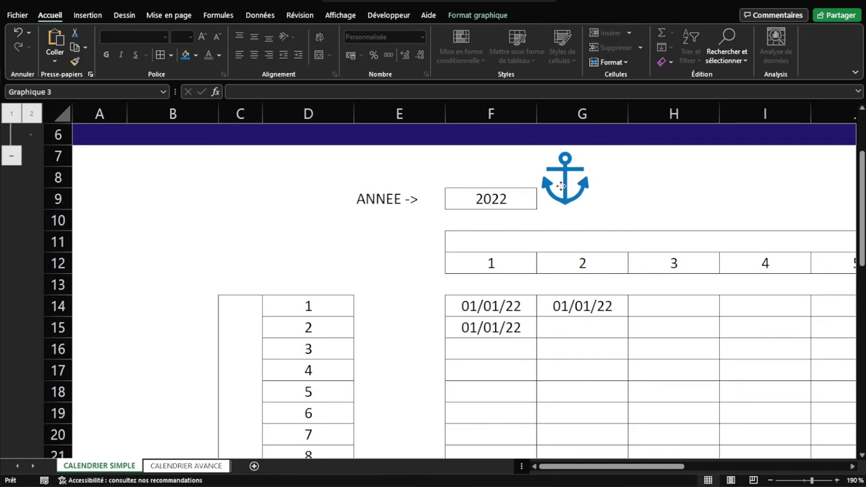
{"action": "left_click", "coordinate": [631, 194]}
- Change F14 to =DATE($F$9;F12;1), replacing the fixed month 1 with header cell F12
{"action": "left_click", "coordinate": [507, 304]}
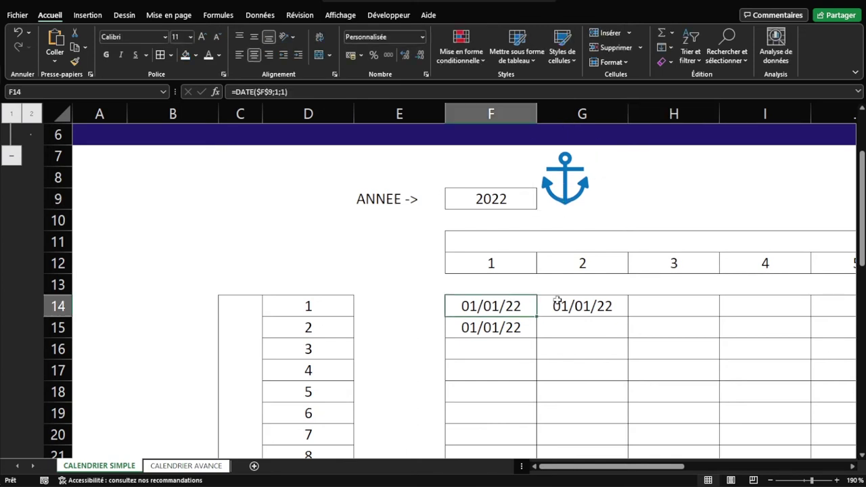
{"action": "left_click", "coordinate": [565, 305]}
{"action": "key", "text": "Right"}
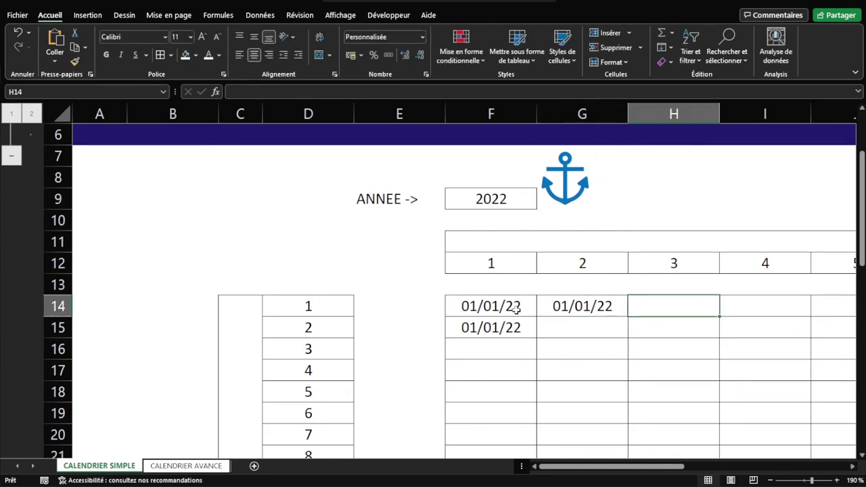
{"action": "key", "text": "Right"}
{"action": "key", "text": "Left"}
{"action": "key", "text": "Left"}
{"action": "key", "text": "Left"}
{"action": "key", "text": "F2"}
{"action": "double_click", "coordinate": [439, 306]}
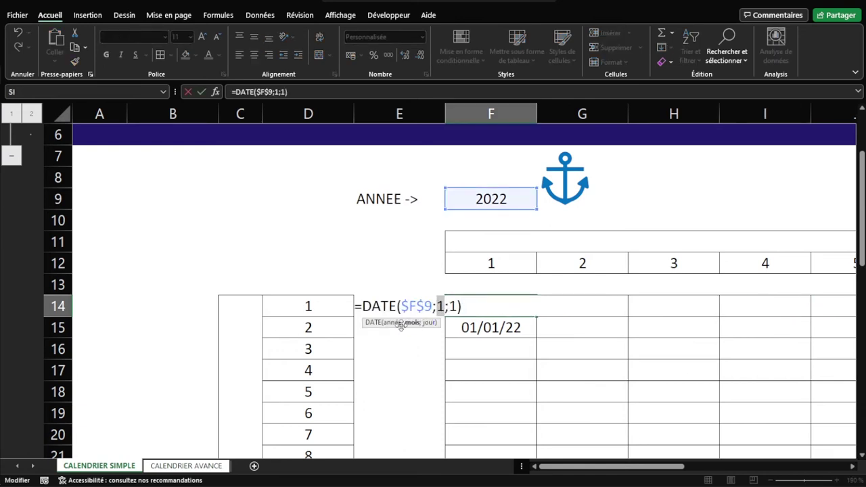
{"action": "key", "text": "Delete"}
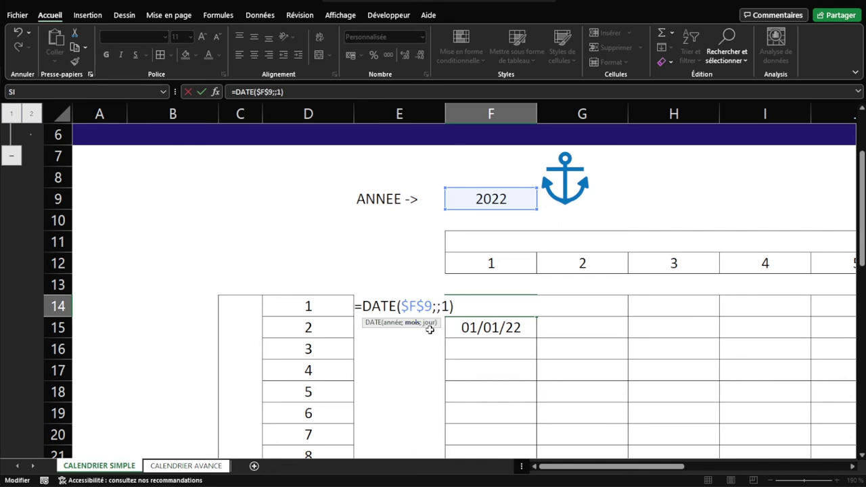
{"action": "left_click", "coordinate": [495, 264]}
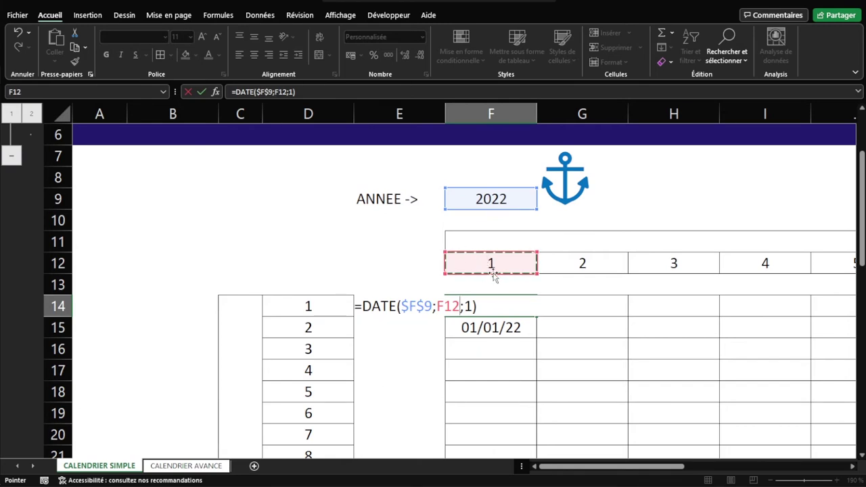
{"action": "key", "text": "ctrl+Return"}
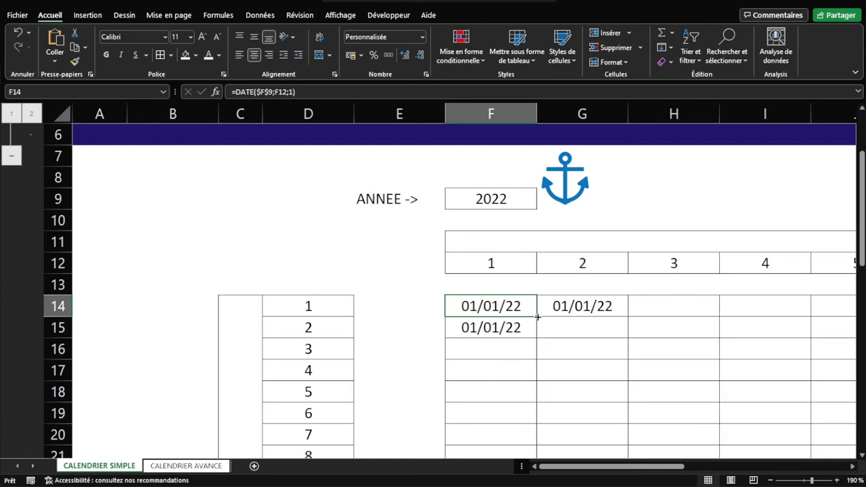
- Fill F14's formula across to Q14 (01/01/22 to 01/12/22) and check the G14 and H14 copies
{"action": "left_click_drag", "start_coordinate": [538, 316], "coordinate": [793, 315]}
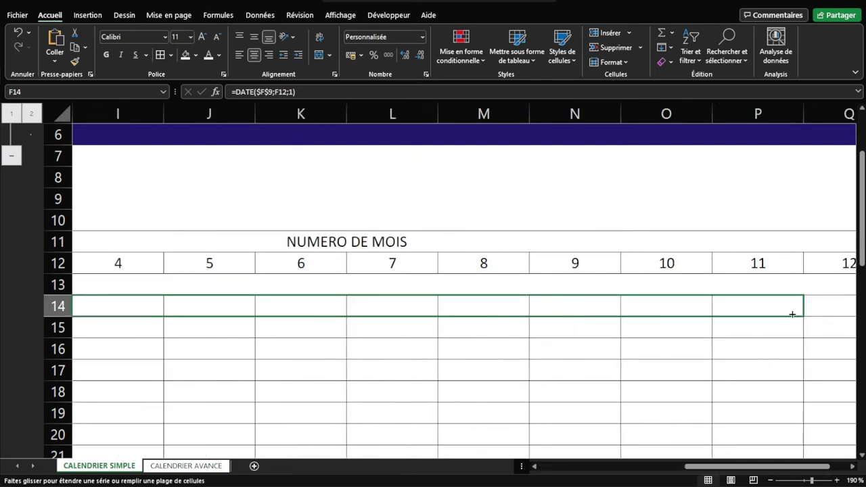
{"action": "left_click_drag", "start_coordinate": [840, 314], "coordinate": [736, 306]}
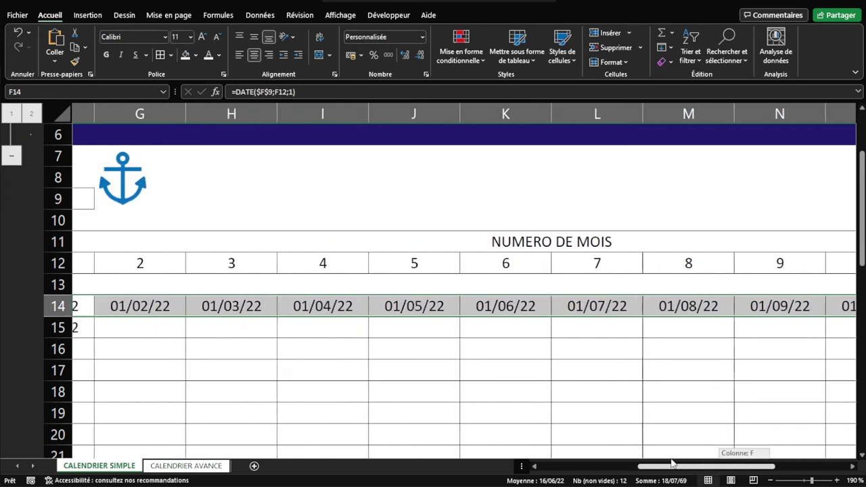
{"action": "left_click_drag", "start_coordinate": [745, 467], "coordinate": [648, 467]}
{"action": "left_click", "coordinate": [298, 301]}
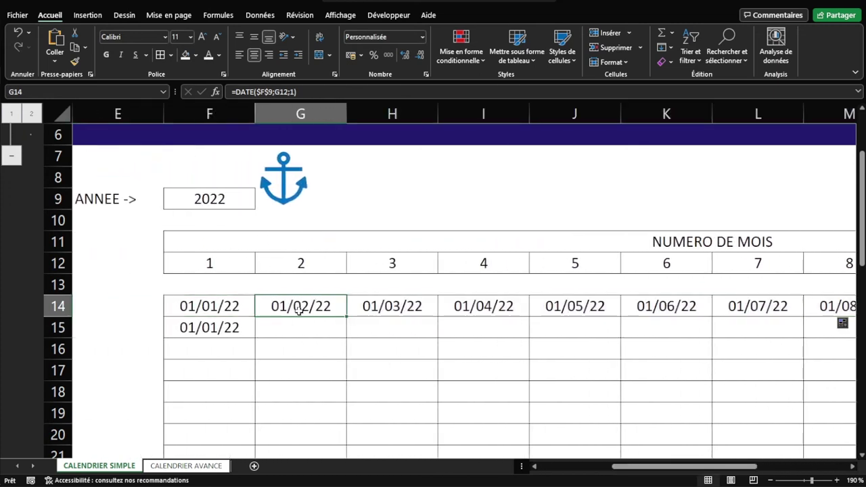
{"action": "left_click", "coordinate": [384, 303]}
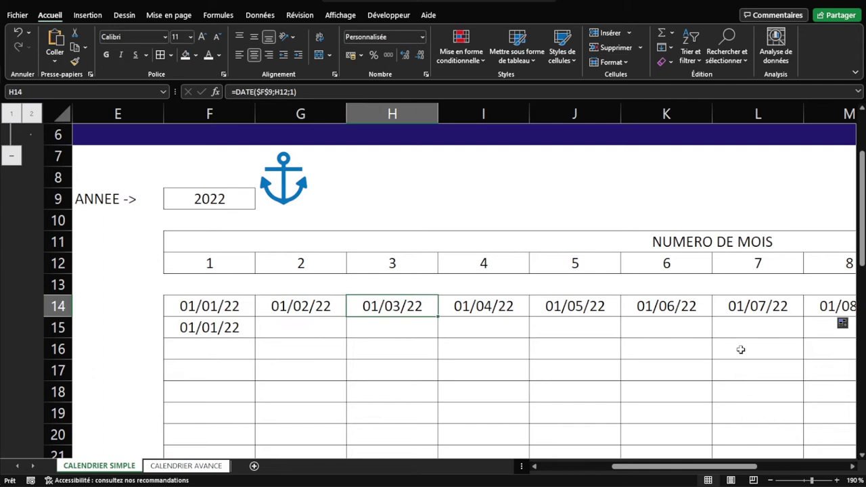
{"action": "left_click", "coordinate": [292, 306]}
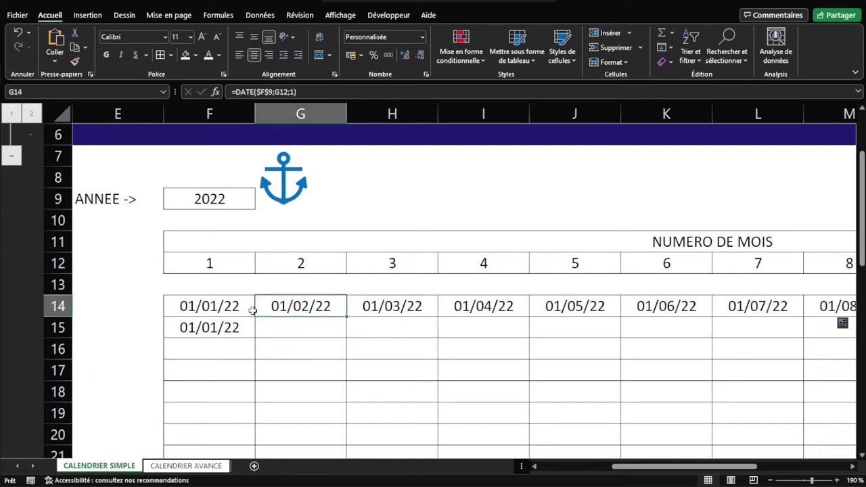
{"action": "left_click", "coordinate": [205, 301]}
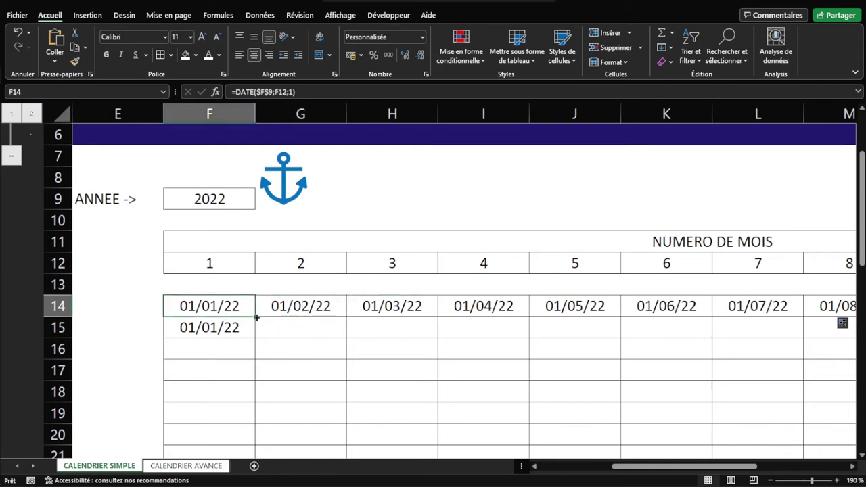
- Fill F14 down to F18, inspect the 01/12/21 and #NOMBRE! results, then open G14's formula
{"action": "left_click_drag", "start_coordinate": [257, 316], "coordinate": [256, 403]}
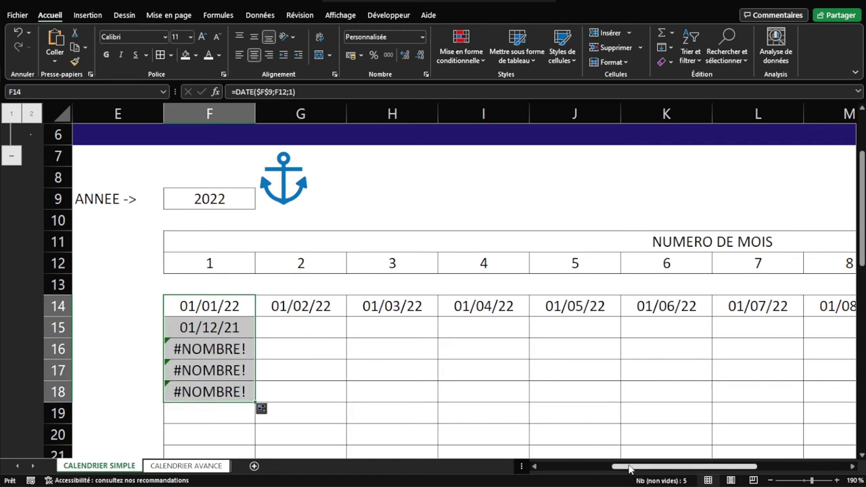
{"action": "left_click_drag", "start_coordinate": [629, 469], "coordinate": [575, 469]}
{"action": "scroll", "coordinate": [436, 273], "scroll_direction": "down", "scroll_amount": 1}
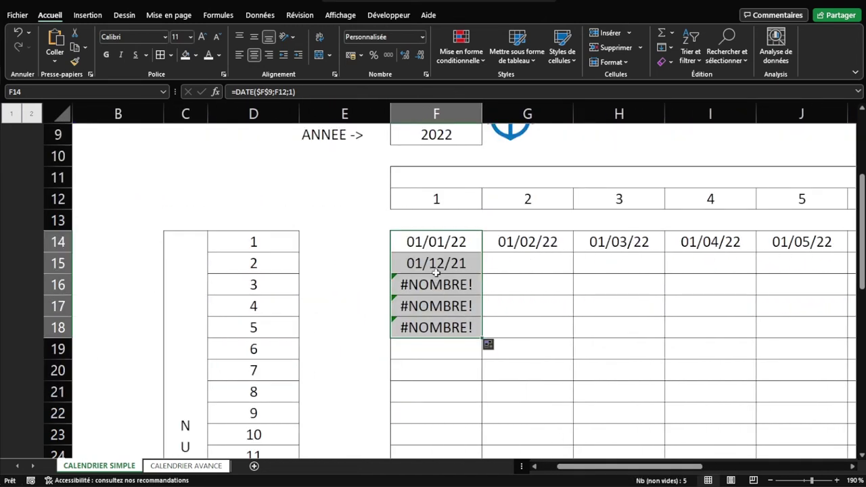
{"action": "left_click", "coordinate": [436, 273]}
{"action": "left_click_drag", "start_coordinate": [451, 282], "coordinate": [451, 329]}
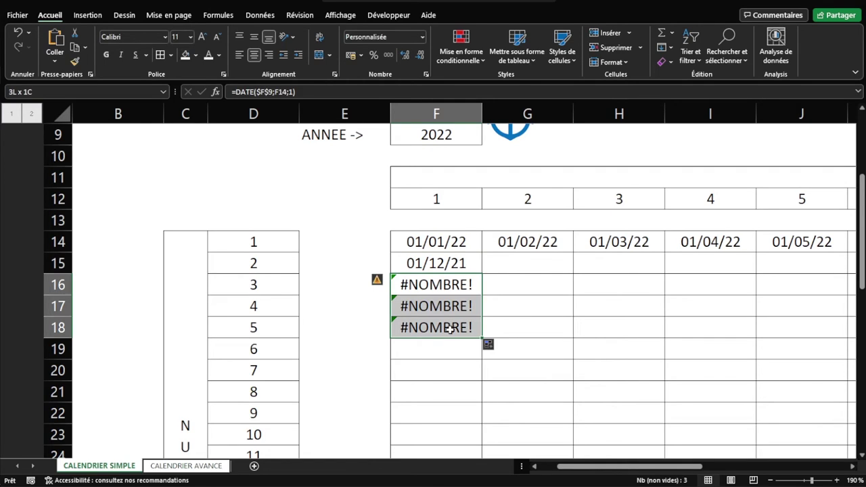
{"action": "scroll", "coordinate": [595, 365], "scroll_direction": "up", "scroll_amount": 1}
{"action": "left_click_drag", "start_coordinate": [596, 470], "coordinate": [611, 471]}
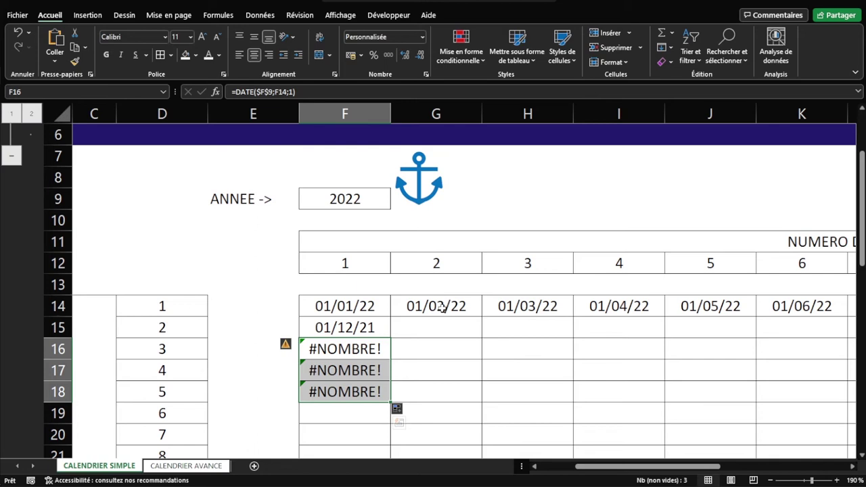
{"action": "double_click", "coordinate": [452, 306]}
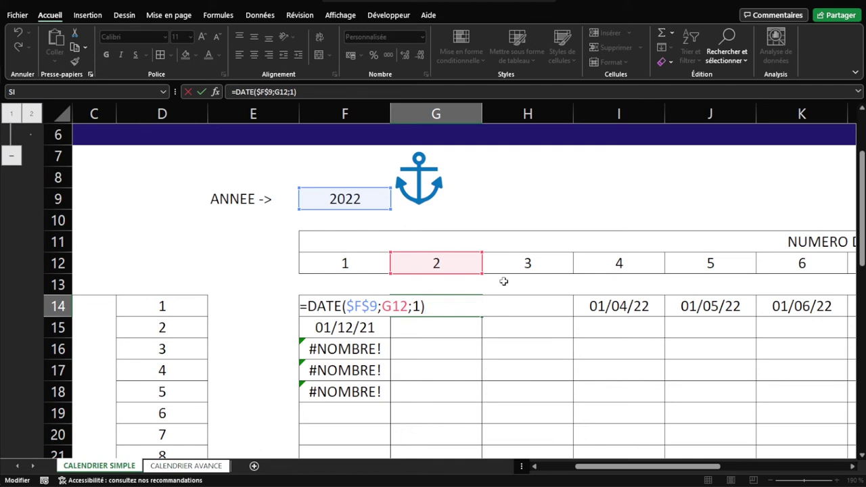
{"action": "key", "text": "Tab"}
{"action": "key", "text": "Right"}
{"action": "key", "text": "Right"}
{"action": "key", "text": "Right"}
{"action": "key", "text": "Right"}
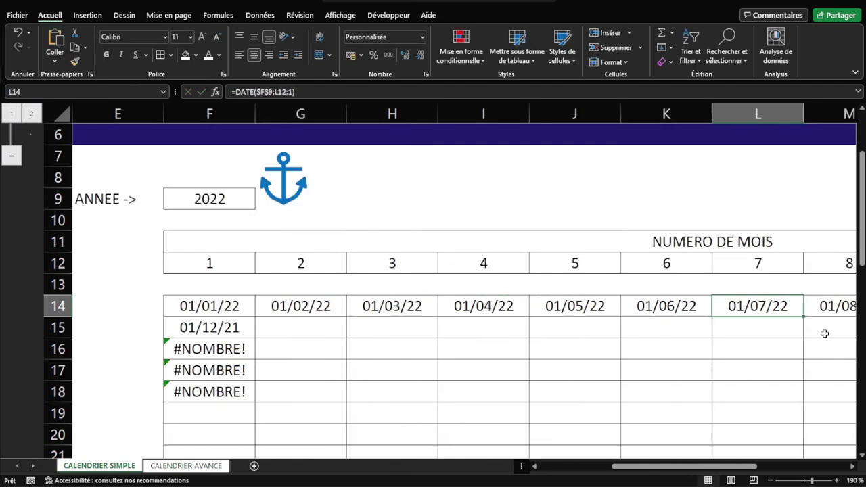
{"action": "key", "text": "Right"}
{"action": "key", "text": "Right"}
{"action": "key", "text": "Right"}
{"action": "key", "text": "Right"}
{"action": "key", "text": "Right"}
{"action": "double_click", "coordinate": [761, 308]}
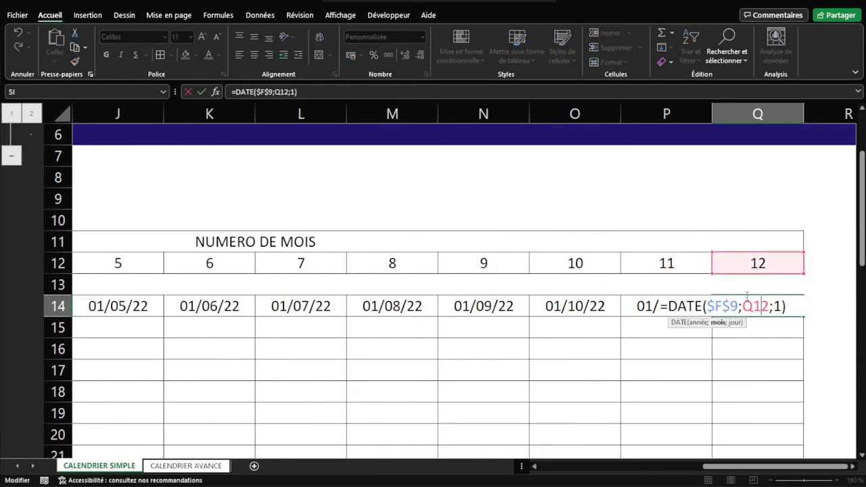
{"action": "key", "text": "ctrl+Return"}
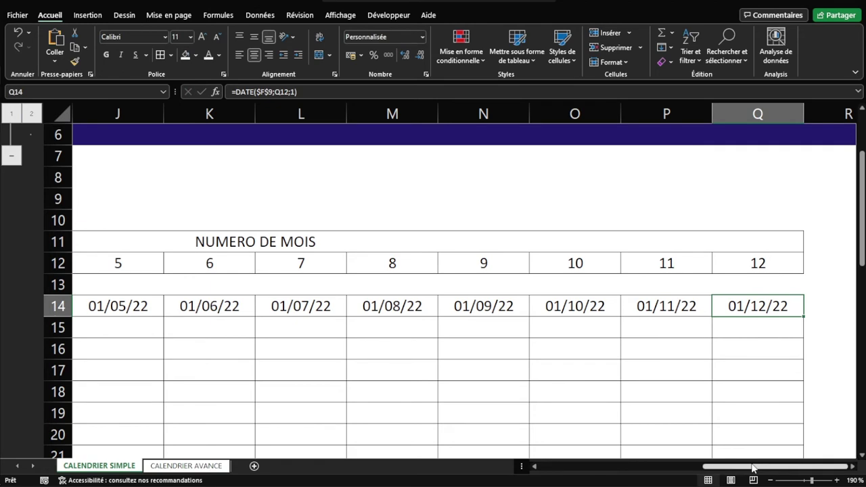
{"action": "left_click_drag", "start_coordinate": [756, 466], "coordinate": [549, 472]}
{"action": "double_click", "coordinate": [504, 329]}
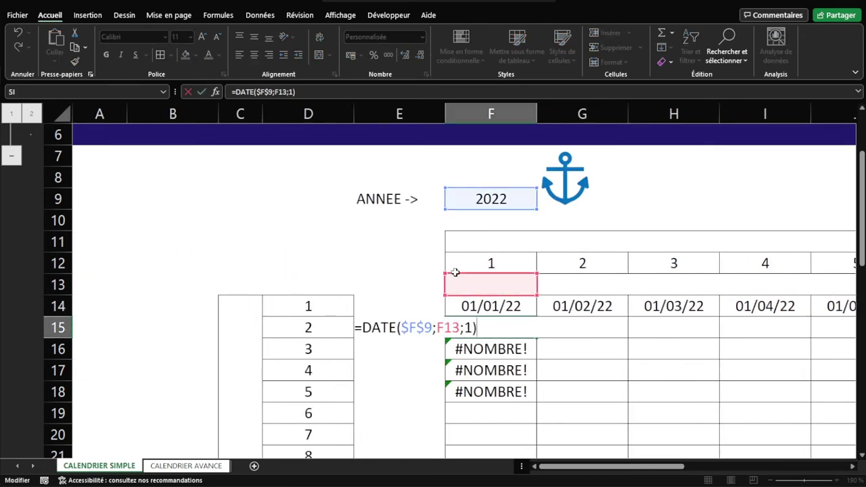
{"action": "key", "text": "Return"}
{"action": "key", "text": "F2"}
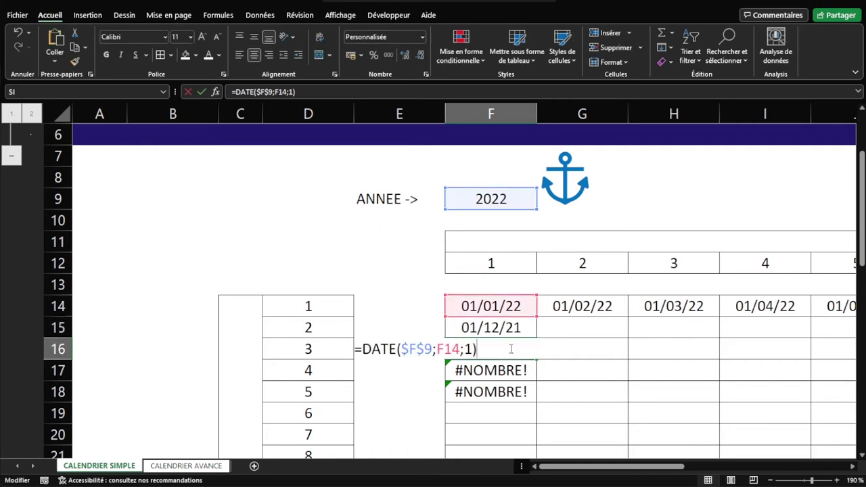
{"action": "key", "text": "Return"}
{"action": "key", "text": "F2"}
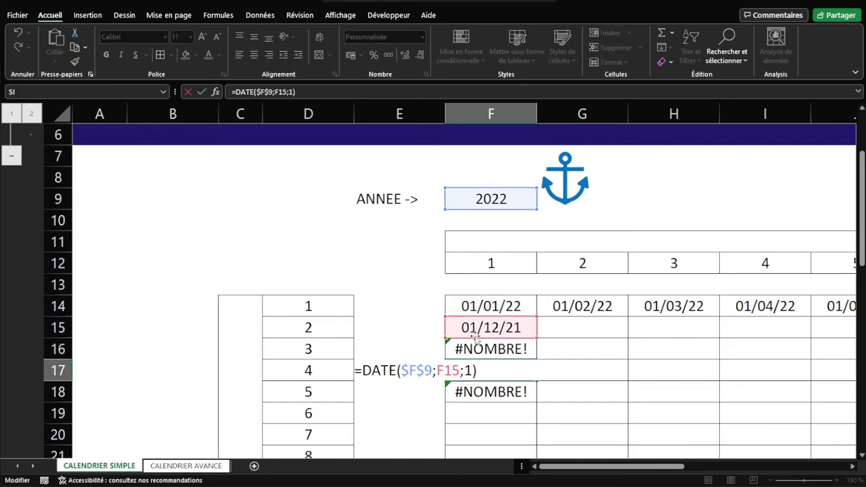
{"action": "key", "text": "Escape"}
{"action": "double_click", "coordinate": [497, 392]}
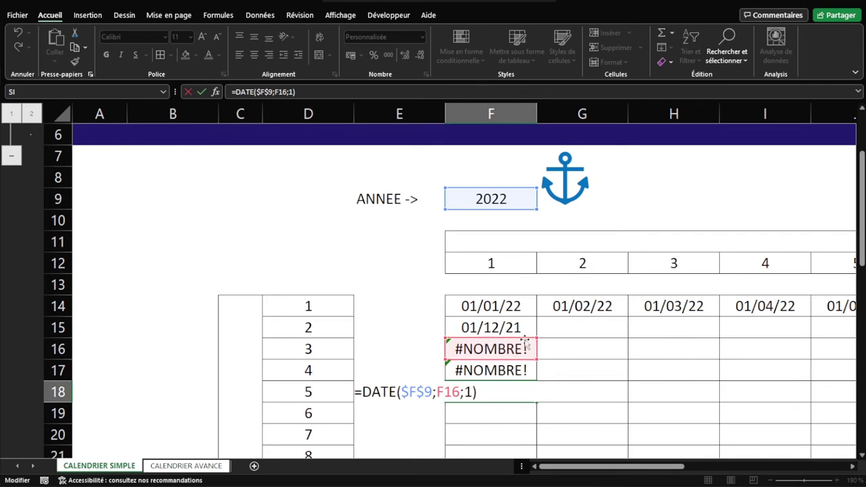
{"action": "left_click", "coordinate": [499, 306]}
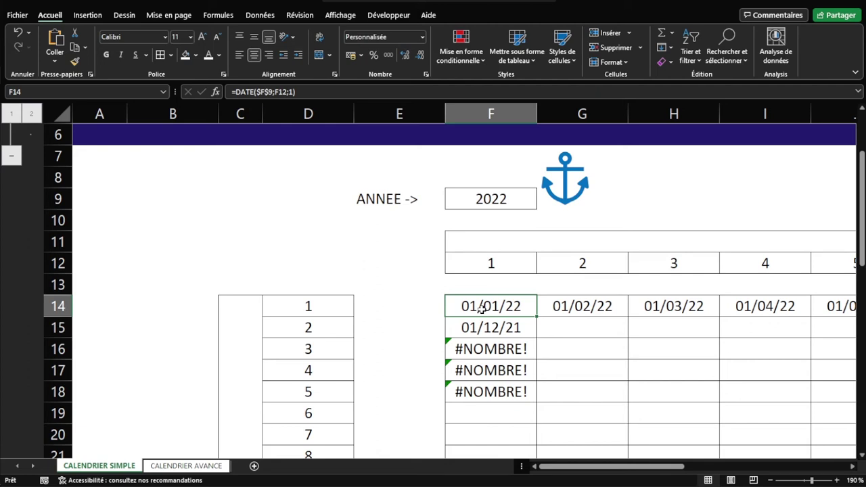
{"action": "double_click", "coordinate": [481, 309]}
{"action": "double_click", "coordinate": [449, 306]}
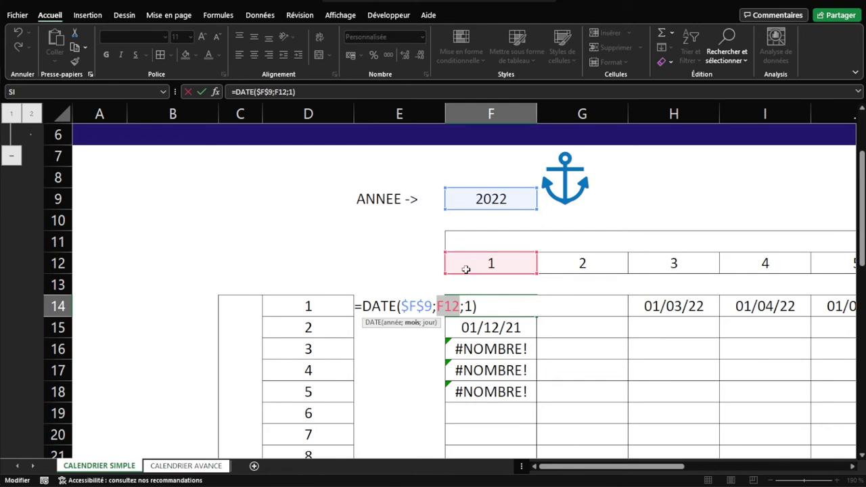
{"action": "key", "text": "Return"}
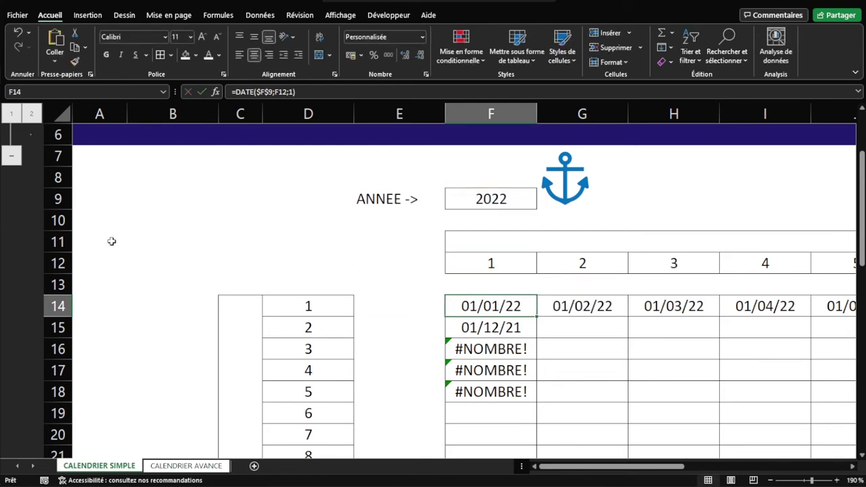
{"action": "left_click", "coordinate": [58, 263]}
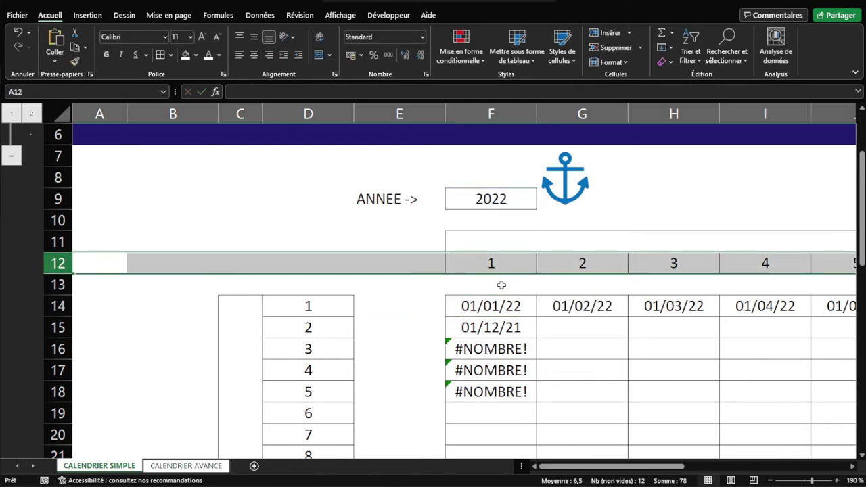
{"action": "left_click", "coordinate": [502, 285]}
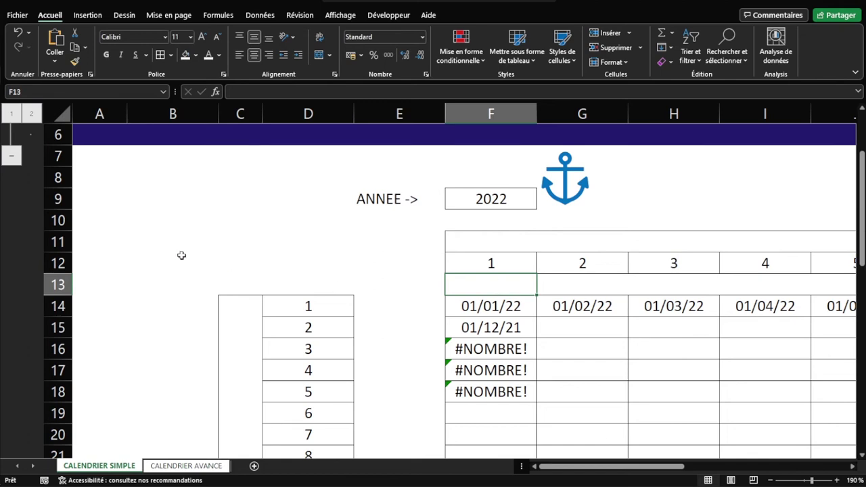
- Fill the whole month-number row 12 with red
{"action": "left_click", "coordinate": [58, 264]}
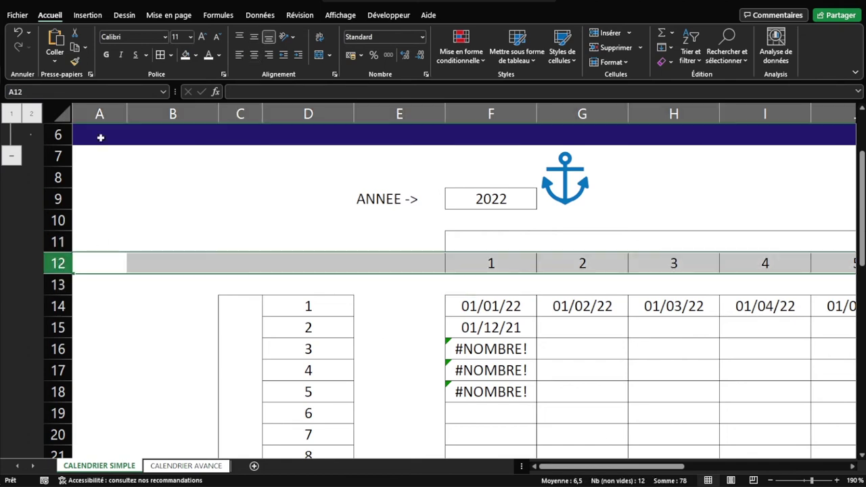
{"action": "left_click", "coordinate": [195, 56]}
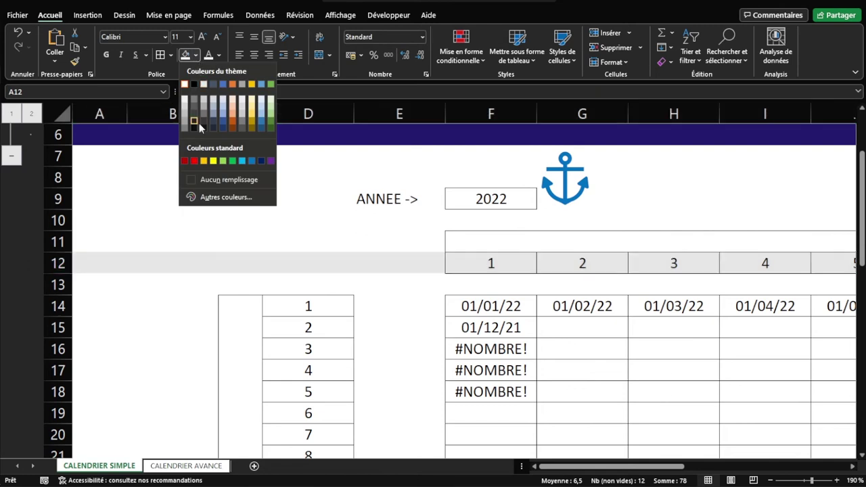
{"action": "left_click", "coordinate": [194, 161]}
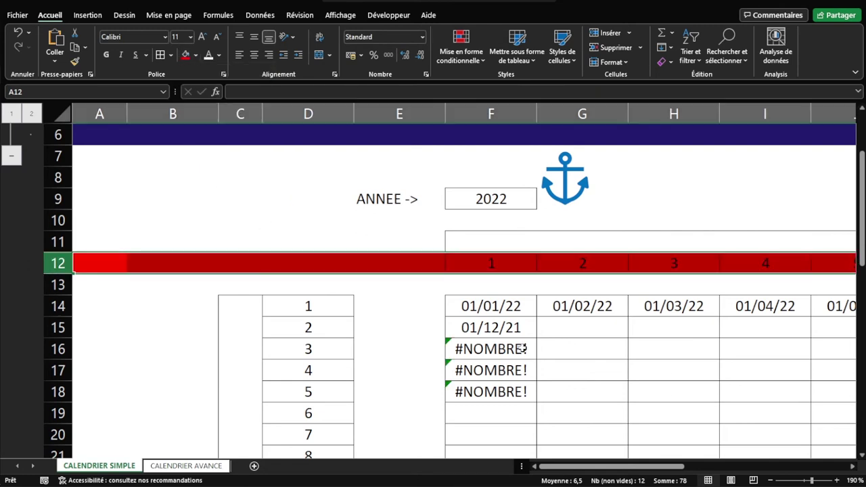
- Change F14's month reference from F12 to F$12 so only the row is locked
{"action": "left_click", "coordinate": [509, 309]}
{"action": "double_click", "coordinate": [504, 310]}
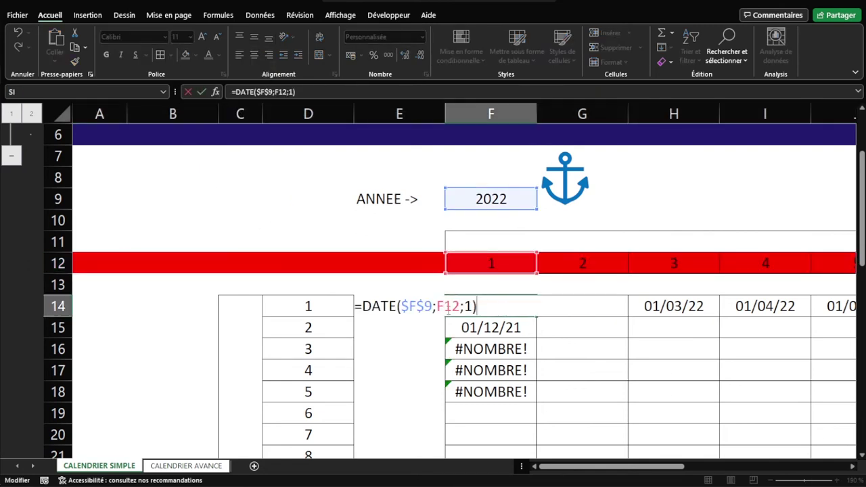
{"action": "double_click", "coordinate": [455, 305]}
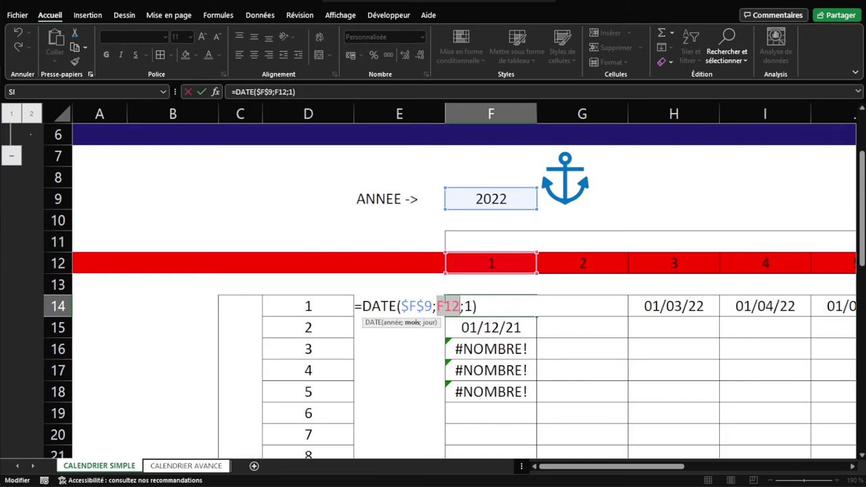
{"action": "key", "text": "F4"}
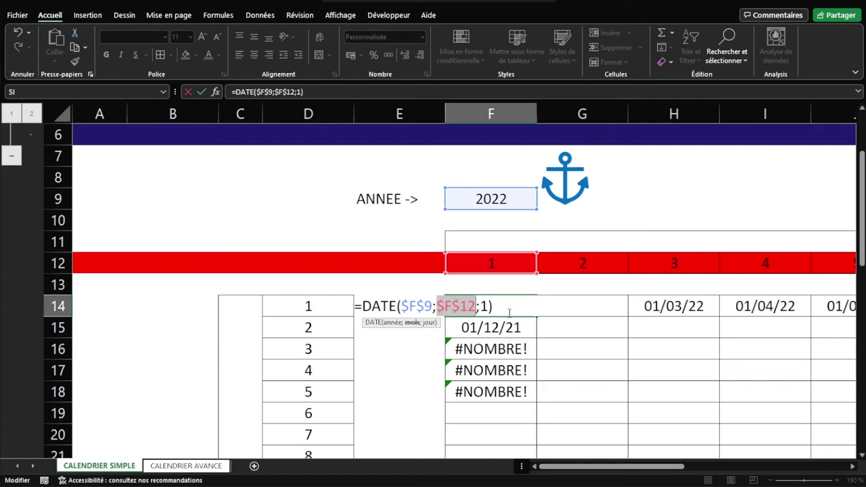
{"action": "left_click", "coordinate": [437, 308]}
{"action": "key", "text": "F4"}
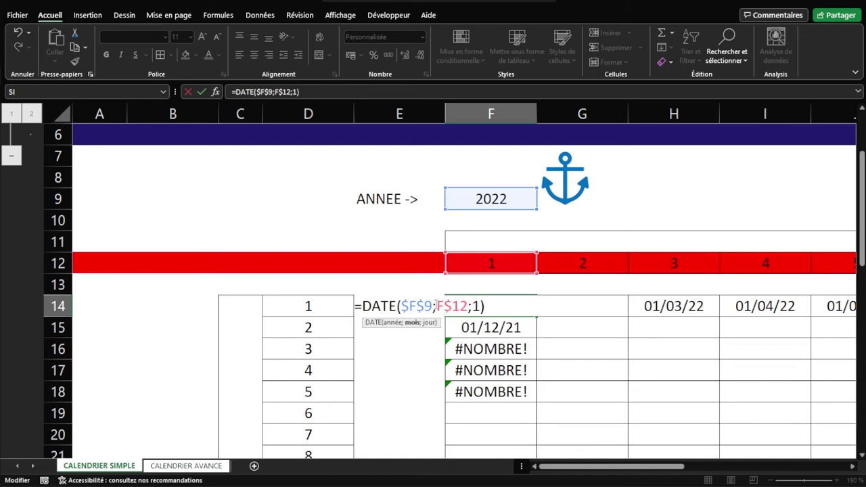
{"action": "left_click_drag", "start_coordinate": [445, 306], "coordinate": [469, 308]}
{"action": "left_click", "coordinate": [467, 306]}
{"action": "left_click_drag", "start_coordinate": [453, 306], "coordinate": [468, 306]}
{"action": "key", "text": "Right"}
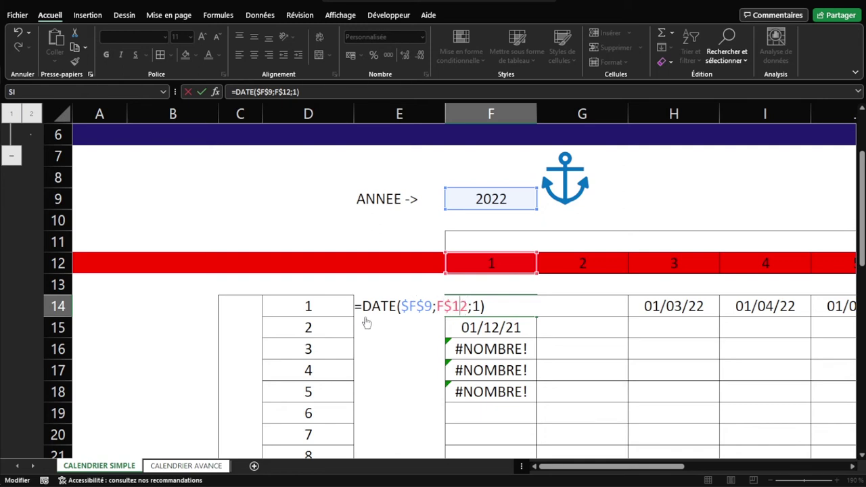
{"action": "key", "text": "Return"}
{"action": "left_click", "coordinate": [51, 263]}
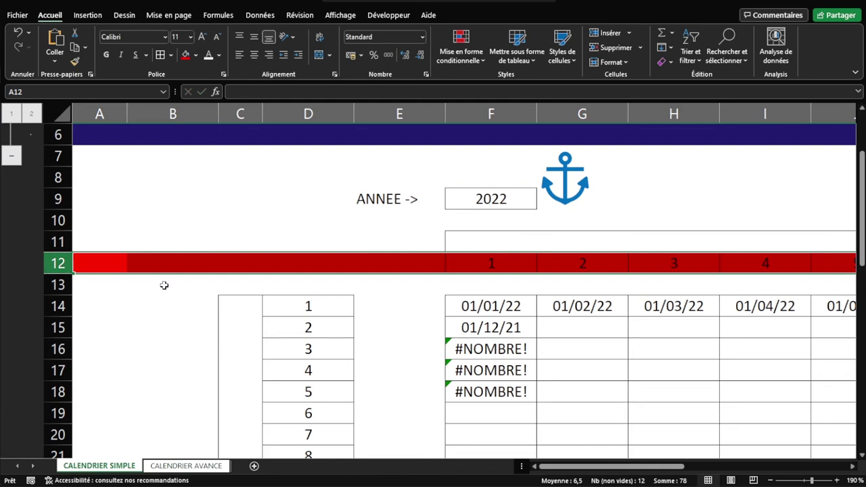
- Copy F14's date formula across row 14 to column Q and down to F18
{"action": "left_click", "coordinate": [476, 315]}
{"action": "double_click", "coordinate": [476, 316]}
{"action": "key", "text": "Escape"}
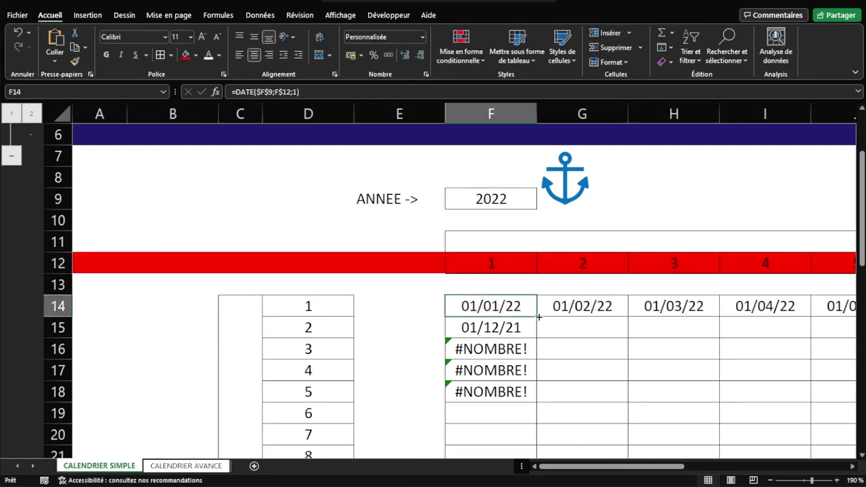
{"action": "left_click_drag", "start_coordinate": [540, 317], "coordinate": [714, 321]}
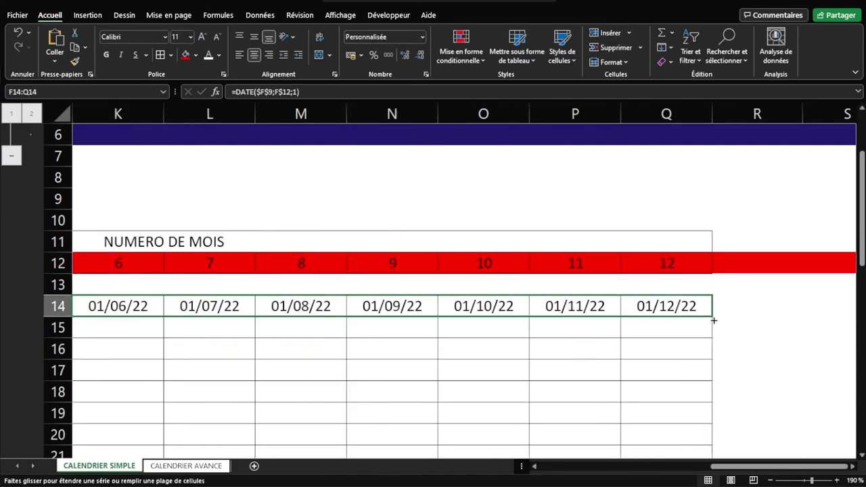
{"action": "left_click_drag", "start_coordinate": [714, 467], "coordinate": [538, 467]}
{"action": "left_click", "coordinate": [502, 306]}
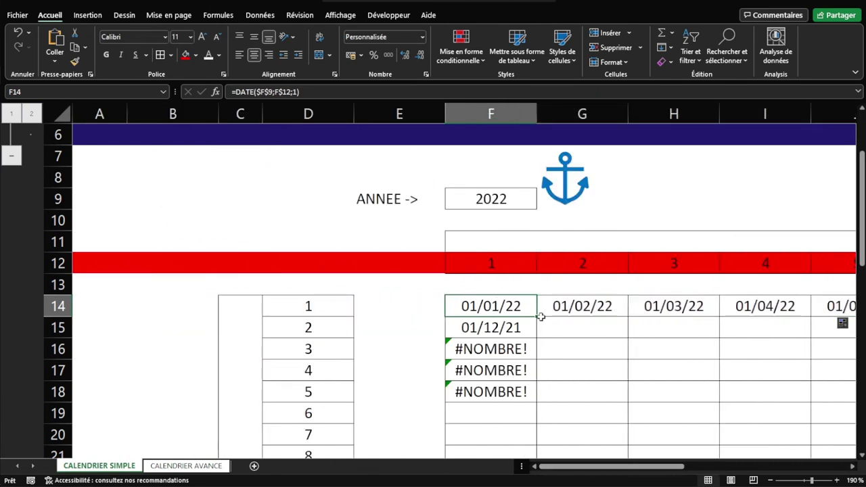
{"action": "left_click_drag", "start_coordinate": [540, 317], "coordinate": [540, 396]}
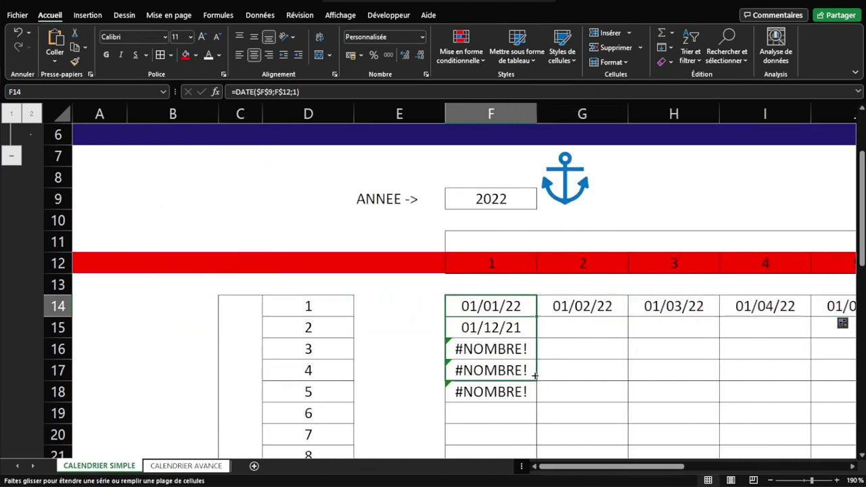
- Inspect the copied formulas in F15 and F17, confirming F17 reads =DATE($F$9;F$12;1)
{"action": "left_click", "coordinate": [511, 329]}
{"action": "left_click", "coordinate": [491, 306]}
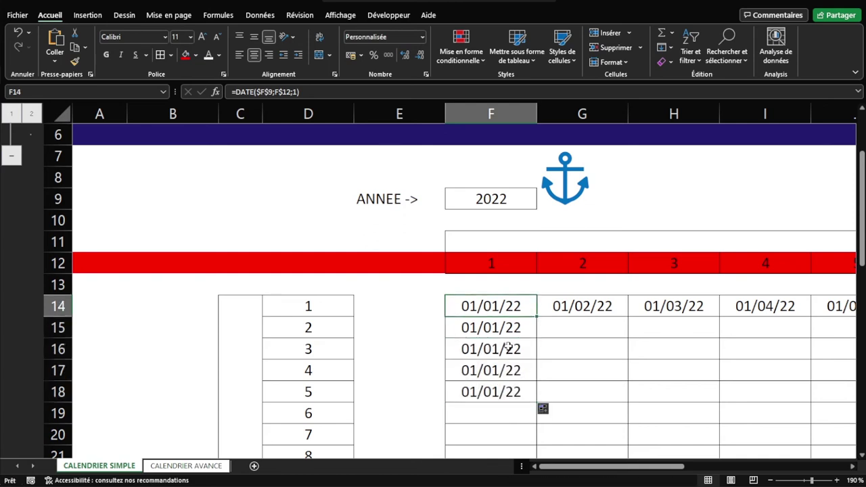
{"action": "double_click", "coordinate": [497, 371]}
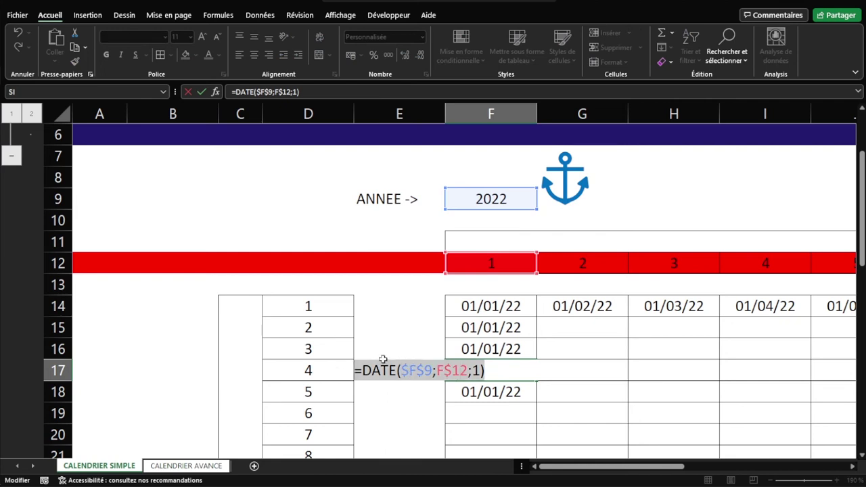
{"action": "left_click", "coordinate": [433, 373]}
{"action": "double_click", "coordinate": [453, 371]}
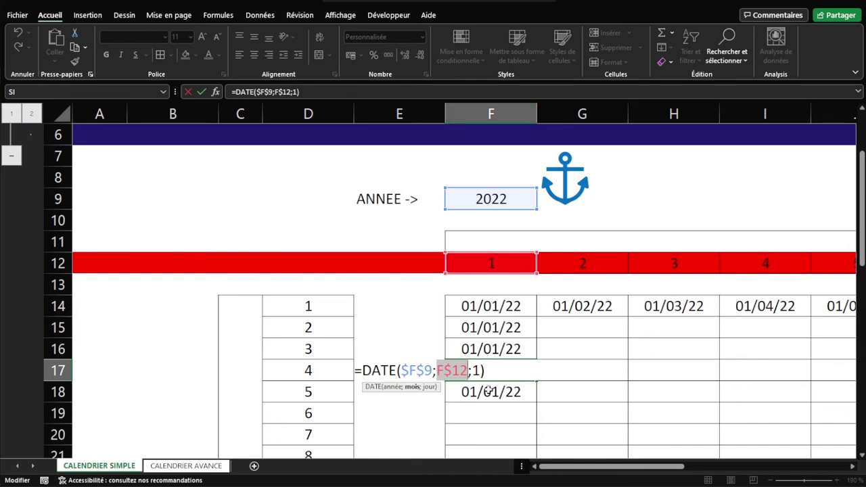
{"action": "left_click", "coordinate": [468, 371]}
{"action": "double_click", "coordinate": [452, 371]}
{"action": "left_click", "coordinate": [453, 371]}
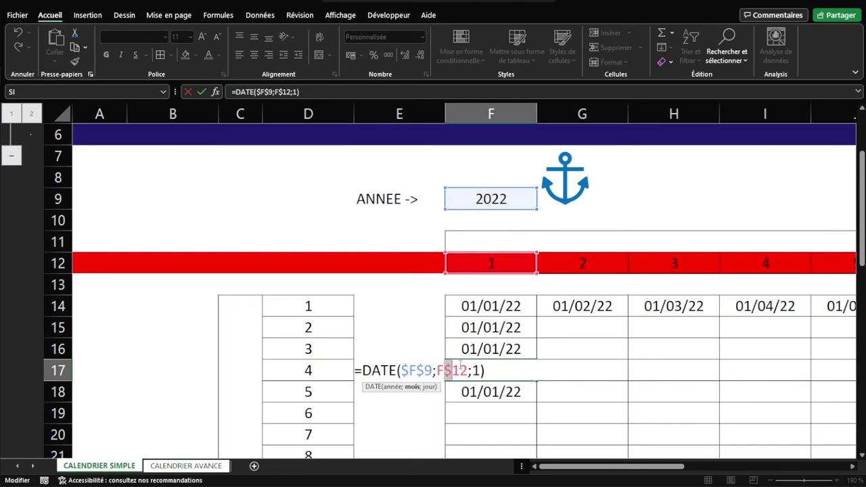
{"action": "key", "text": "Escape"}
{"action": "scroll", "coordinate": [661, 233], "scroll_direction": "down", "scroll_amount": 2}
- Nudge the blank graphic above the month numbers upward and fill it red
{"action": "scroll", "coordinate": [661, 233], "scroll_direction": "down", "scroll_amount": 2}
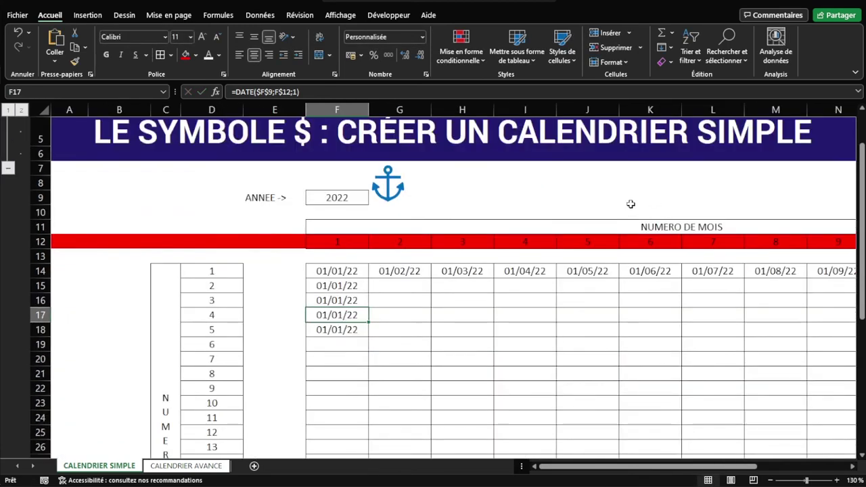
{"action": "left_click", "coordinate": [556, 197]}
{"action": "left_click_drag", "start_coordinate": [554, 214], "coordinate": [554, 210]}
{"action": "left_click", "coordinate": [196, 55]}
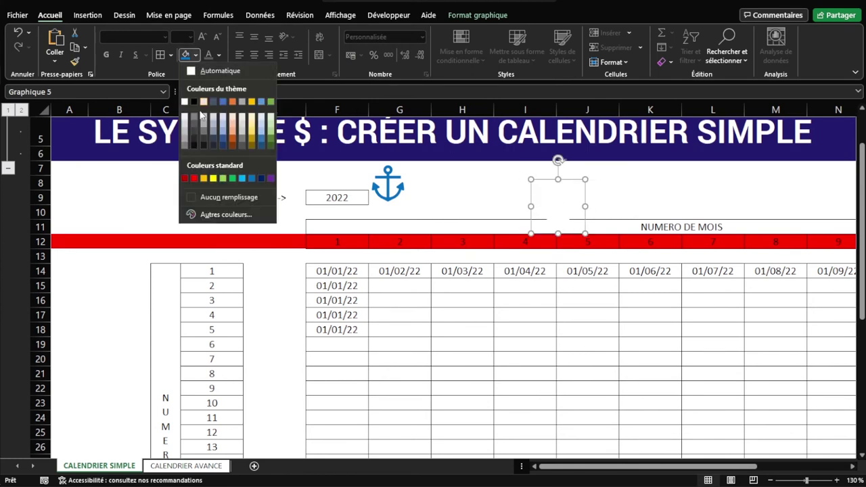
{"action": "left_click", "coordinate": [196, 180]}
{"action": "left_click", "coordinate": [512, 199]}
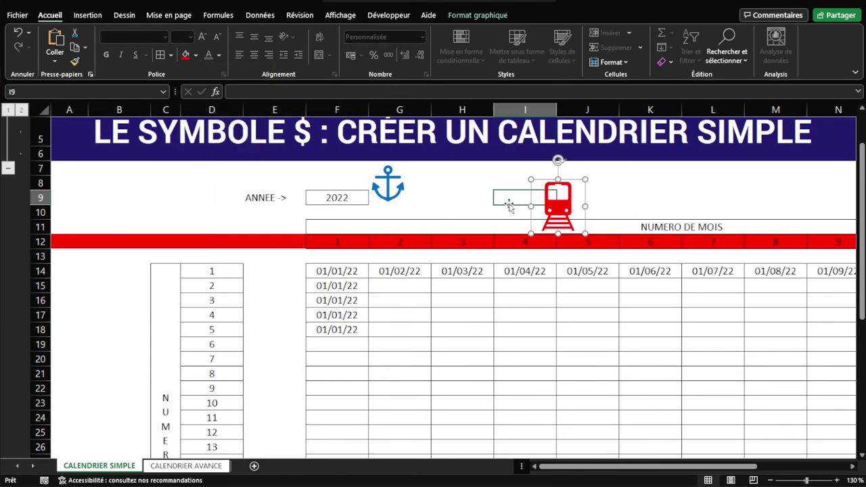
- Trial-fill the twelve row 14 month dates down to row 44, then undo it
{"action": "left_click", "coordinate": [40, 242]}
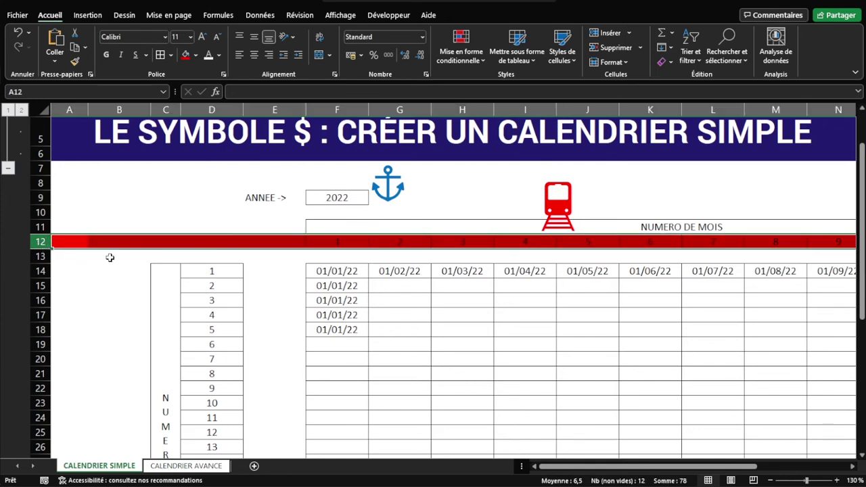
{"action": "left_click", "coordinate": [400, 374]}
{"action": "scroll", "coordinate": [348, 281], "scroll_direction": "up", "scroll_amount": 1}
{"action": "scroll", "coordinate": [347, 281], "scroll_direction": "down", "scroll_amount": 3}
{"action": "scroll", "coordinate": [300, 256], "scroll_direction": "down", "scroll_amount": 1}
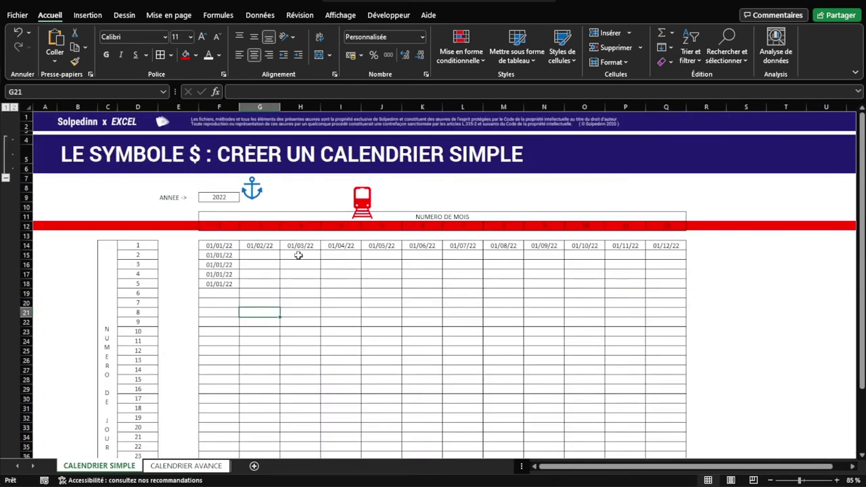
{"action": "left_click", "coordinate": [213, 247]}
{"action": "left_click", "coordinate": [683, 246], "text": "shift"}
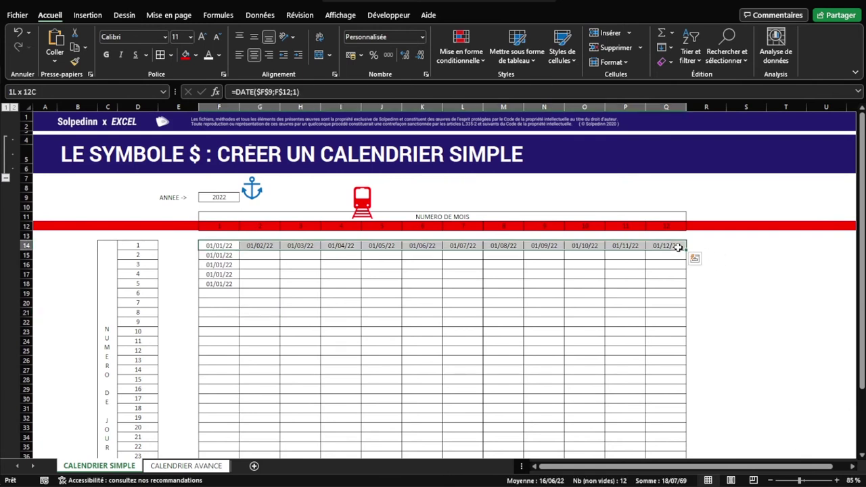
{"action": "mouse_move", "coordinate": [687, 250]}
{"action": "left_mouse_down"}
{"action": "mouse_move", "coordinate": [639, 482]}
{"action": "mouse_move", "coordinate": [654, 445]}
{"action": "left_mouse_up"}
{"action": "left_click", "coordinate": [224, 269]}
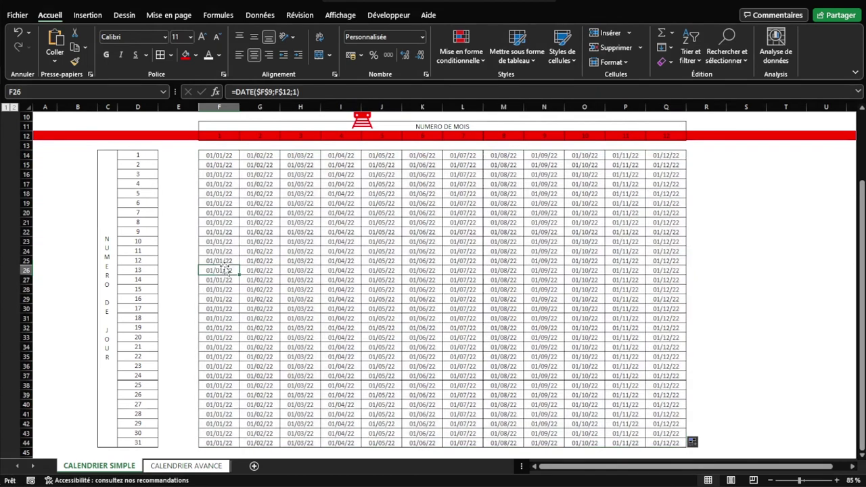
{"action": "left_click", "coordinate": [227, 164]}
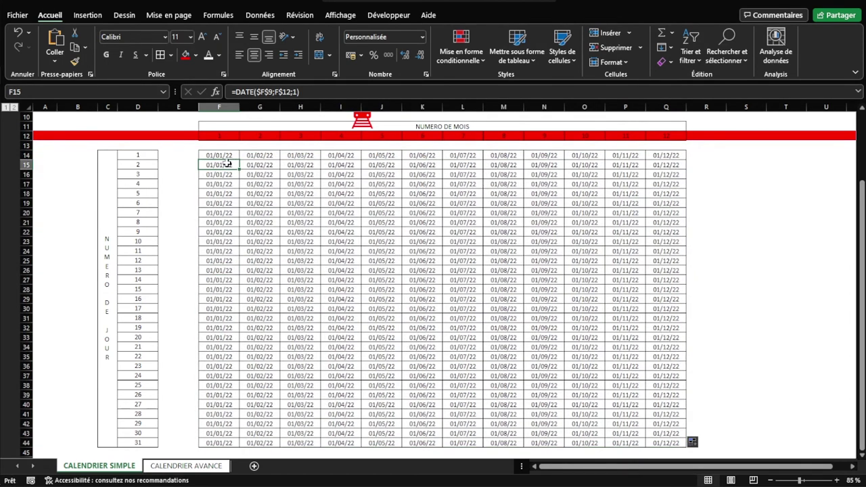
{"action": "key", "text": "ctrl+a"}
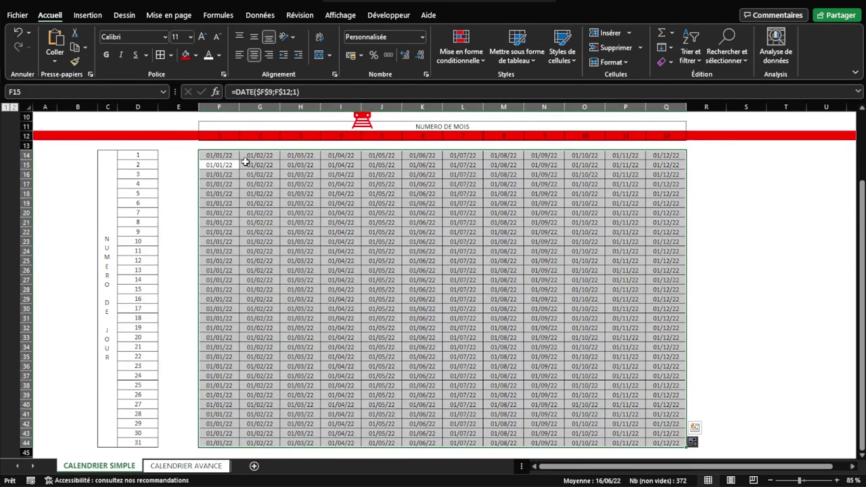
{"action": "key", "text": "ctrl+z"}
{"action": "scroll", "coordinate": [229, 165], "scroll_direction": "up", "scroll_amount": 10}
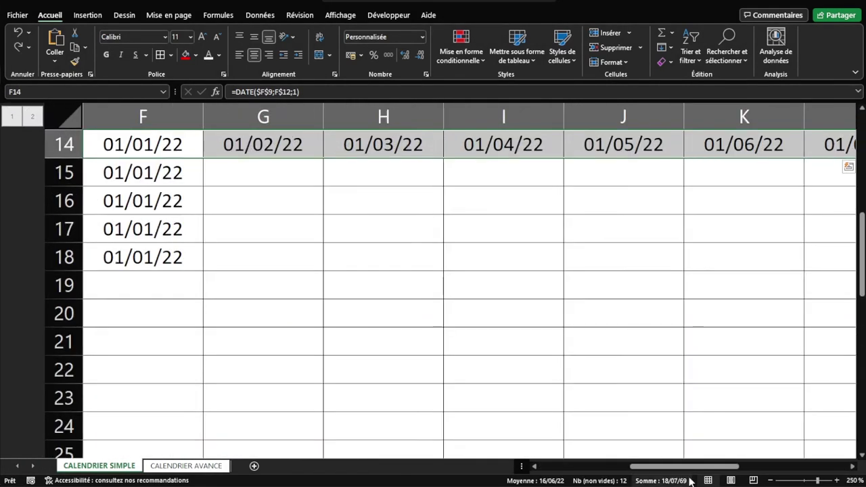
- Replace the fixed day argument 1 in F14's DATE formula with a reference to D14
{"action": "left_click_drag", "start_coordinate": [691, 467], "coordinate": [600, 467]}
{"action": "scroll", "coordinate": [643, 234], "scroll_direction": "up", "scroll_amount": 1}
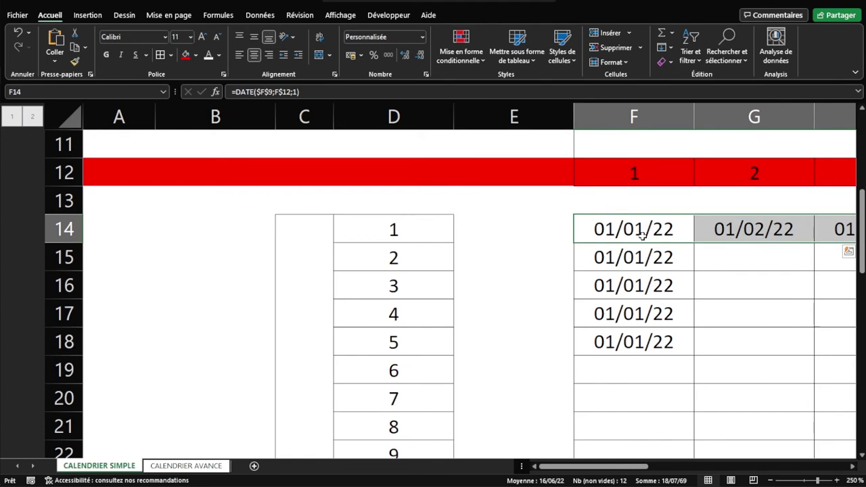
{"action": "double_click", "coordinate": [643, 233]}
{"action": "double_click", "coordinate": [616, 231]}
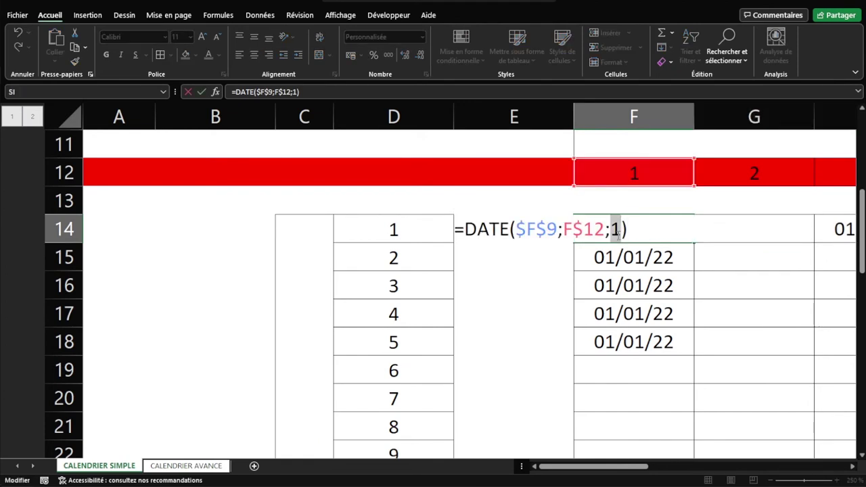
{"action": "key", "text": "BackSpace"}
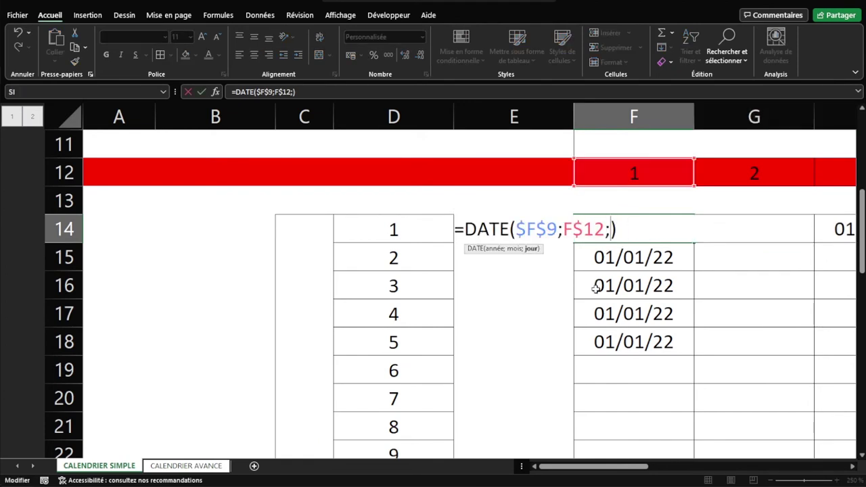
{"action": "left_click", "coordinate": [390, 228]}
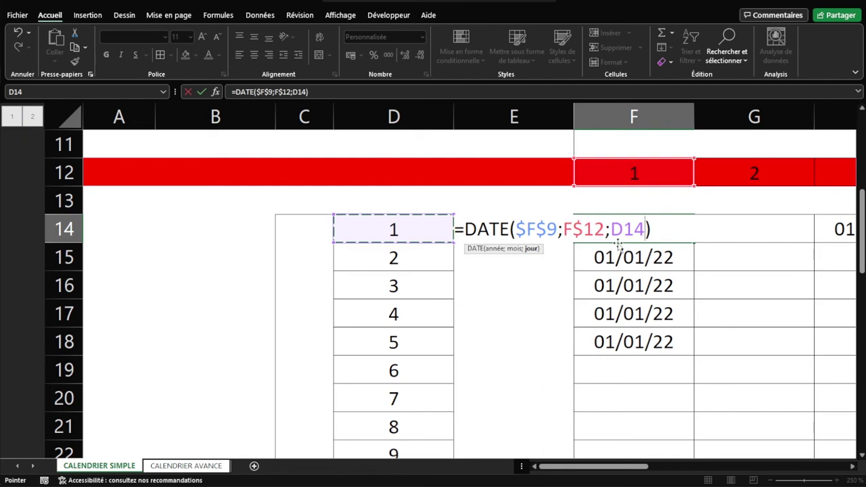
{"action": "key", "text": "Return"}
- Copy F14's formula down to F20, then across the next month columns to column I
{"action": "left_click", "coordinate": [661, 232]}
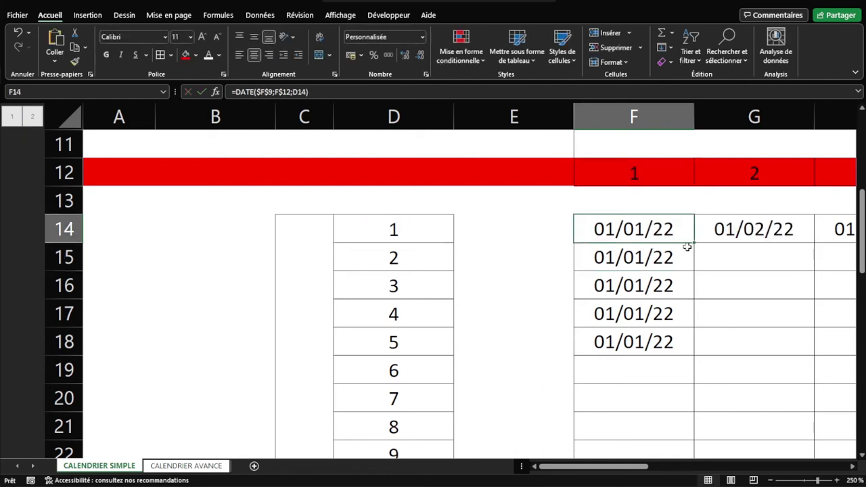
{"action": "left_click_drag", "start_coordinate": [695, 244], "coordinate": [681, 411]}
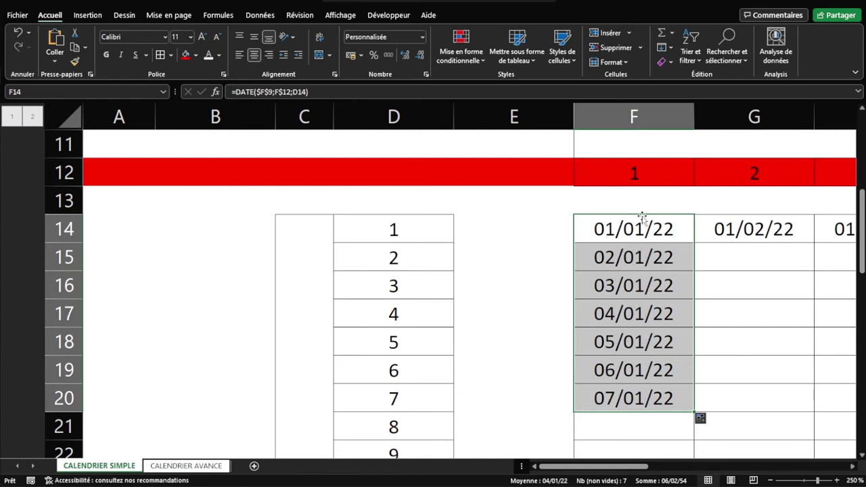
{"action": "scroll", "coordinate": [649, 407], "scroll_direction": "down", "scroll_amount": 1}
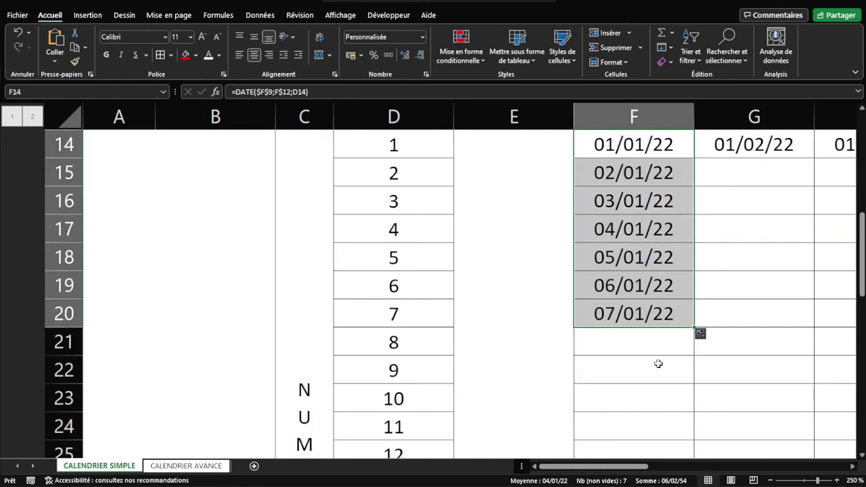
{"action": "scroll", "coordinate": [663, 341], "scroll_direction": "up", "scroll_amount": 1}
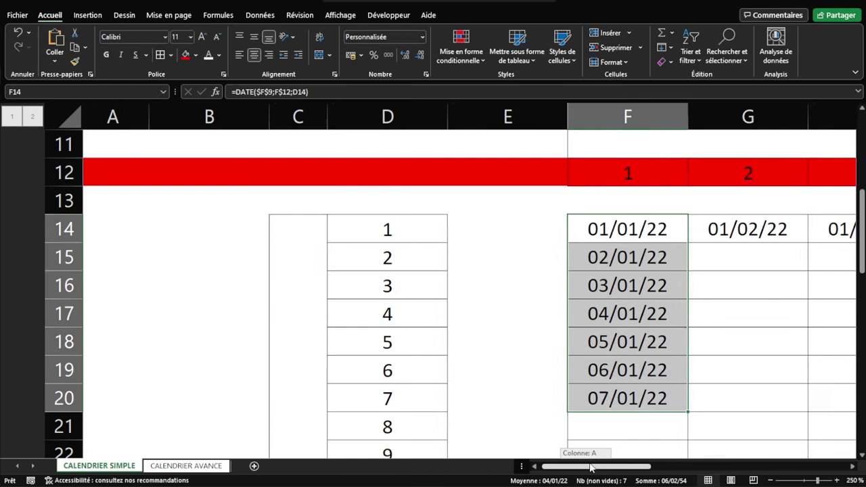
{"action": "left_click_drag", "start_coordinate": [596, 467], "coordinate": [650, 466]}
{"action": "left_click_drag", "start_coordinate": [444, 411], "coordinate": [745, 402]}
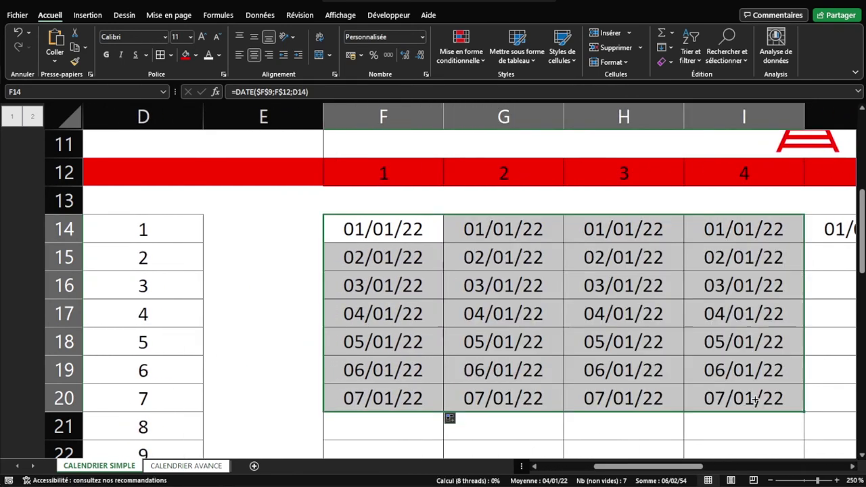
- Inspect H16's copied formula, examining its $F$9 year and H$12 month references
{"action": "left_click", "coordinate": [626, 287]}
{"action": "double_click", "coordinate": [626, 287]}
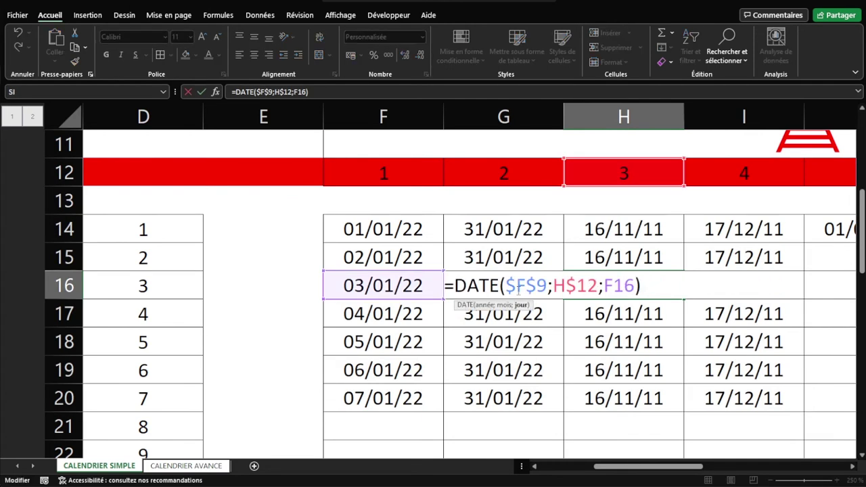
{"action": "double_click", "coordinate": [518, 287]}
{"action": "scroll", "coordinate": [522, 300], "scroll_direction": "up", "scroll_amount": 2}
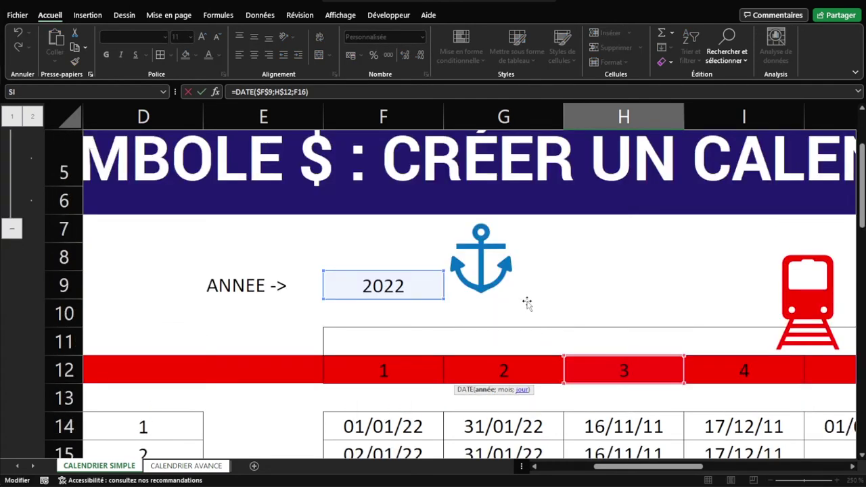
{"action": "scroll", "coordinate": [449, 294], "scroll_direction": "down", "scroll_amount": 2}
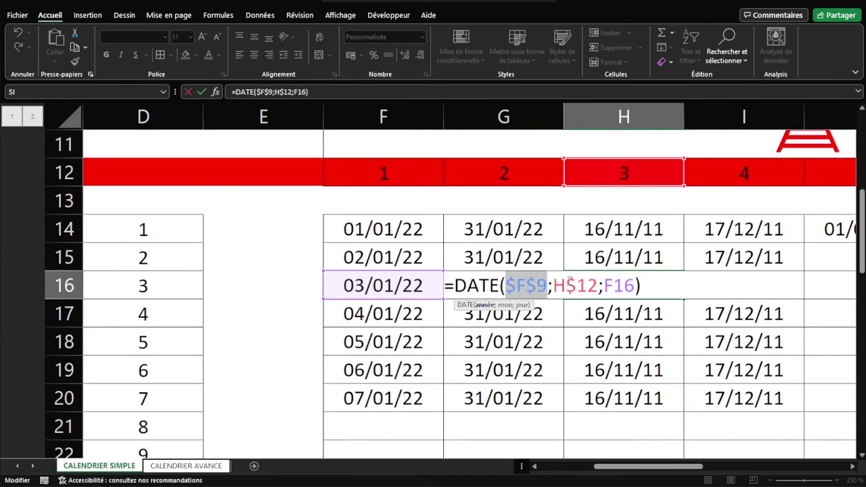
{"action": "double_click", "coordinate": [572, 285]}
{"action": "scroll", "coordinate": [610, 241], "scroll_direction": "up", "scroll_amount": 1}
{"action": "scroll", "coordinate": [643, 288], "scroll_direction": "down", "scroll_amount": 1}
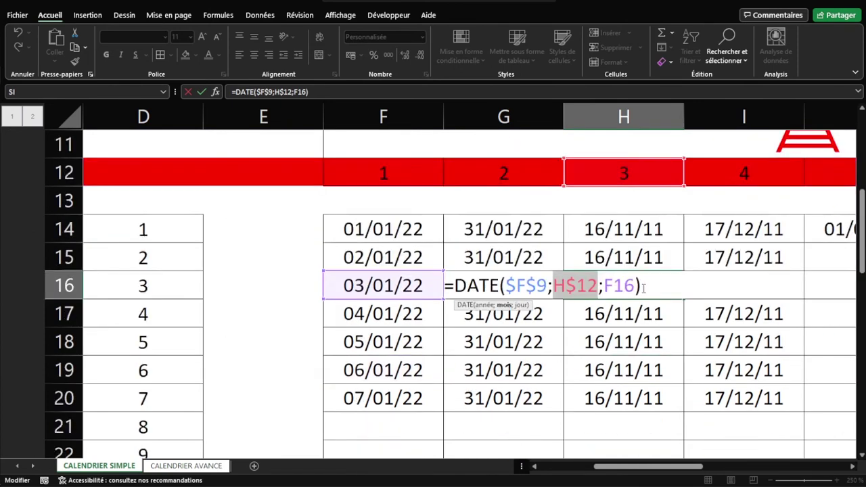
{"action": "scroll", "coordinate": [644, 288], "scroll_direction": "down", "scroll_amount": 1}
- Repoint H16's day reference from F16 to D16, confirm it, and select row 12
{"action": "double_click", "coordinate": [620, 201]}
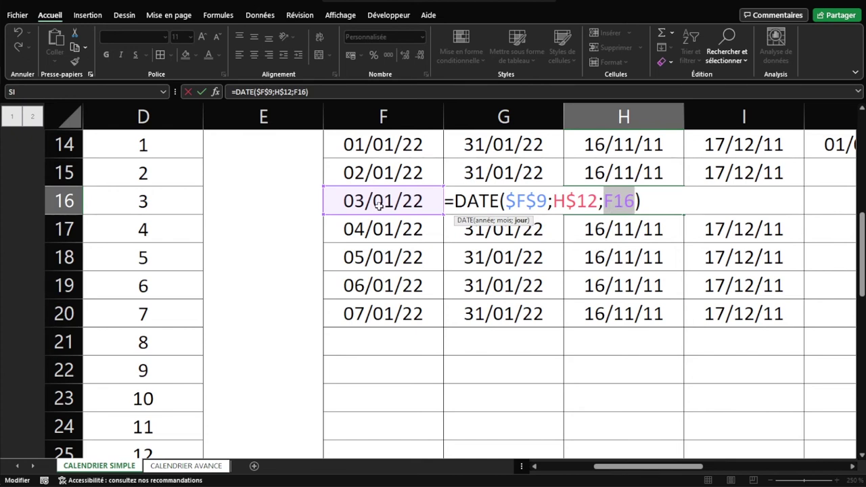
{"action": "left_click", "coordinate": [232, 196]}
{"action": "left_click", "coordinate": [164, 196]}
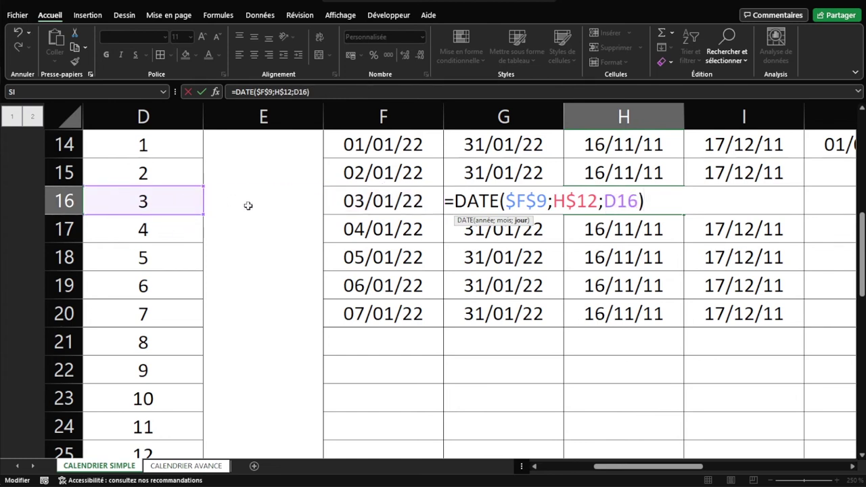
{"action": "key", "text": "Return"}
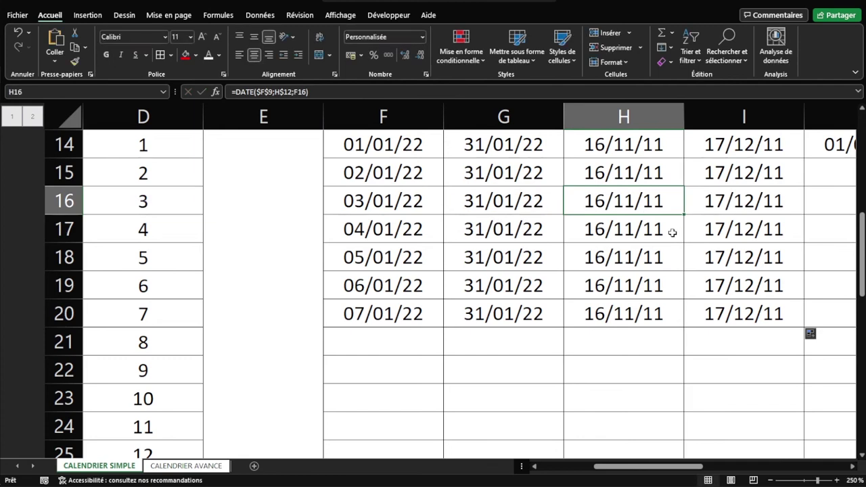
{"action": "scroll", "coordinate": [654, 277], "scroll_direction": "up", "scroll_amount": 1}
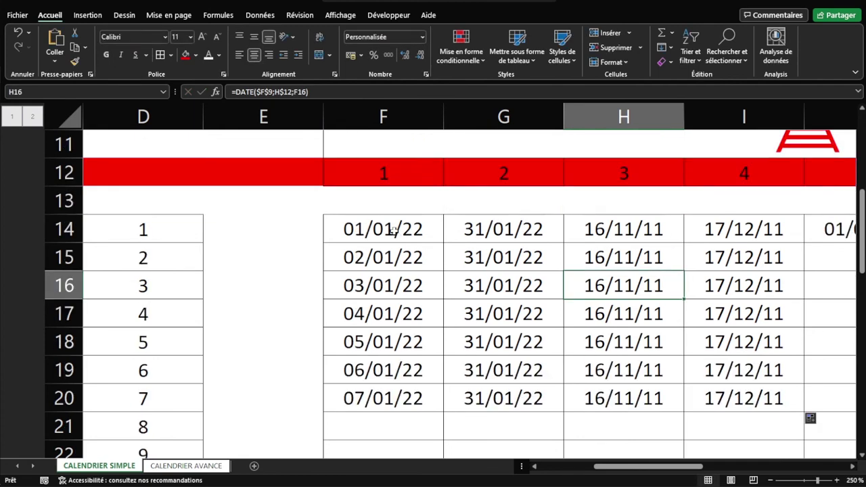
{"action": "left_click", "coordinate": [65, 172]}
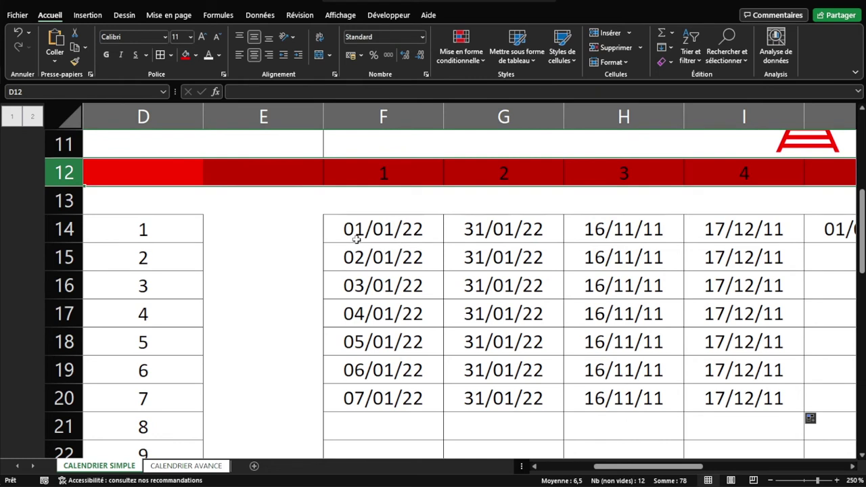
{"action": "scroll", "coordinate": [268, 217], "scroll_direction": "down", "scroll_amount": 4, "text": "ctrl"}
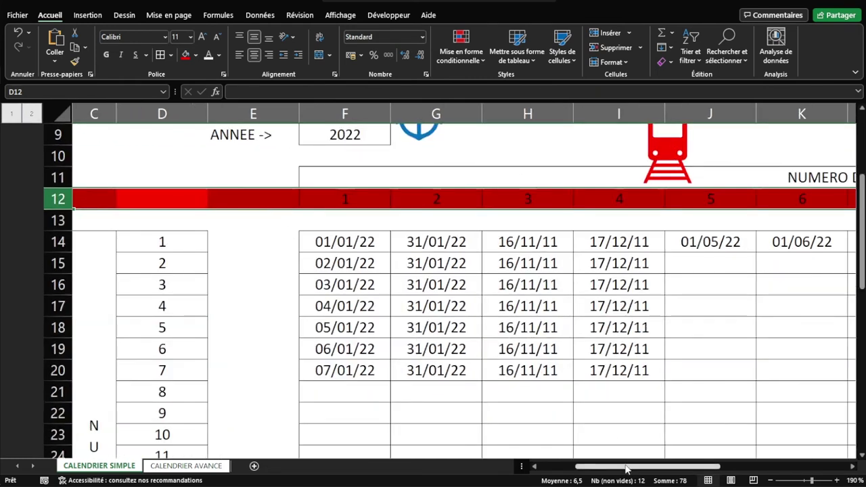
{"action": "left_click_drag", "start_coordinate": [631, 467], "coordinate": [526, 468]}
- Fill the whole of column D with purple
{"action": "left_click", "coordinate": [307, 112]}
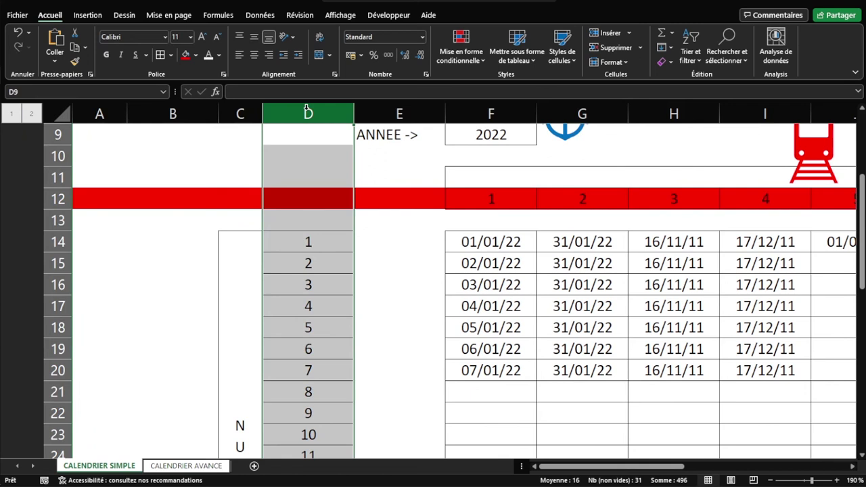
{"action": "left_click", "coordinate": [196, 57]}
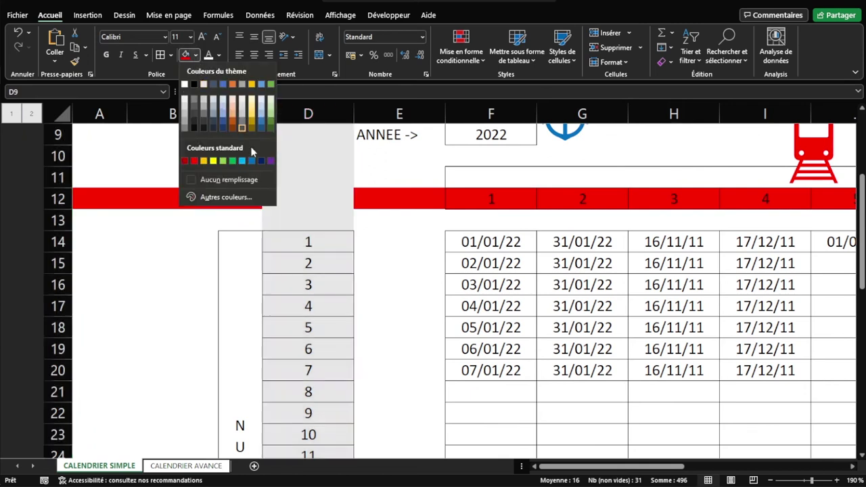
{"action": "left_click", "coordinate": [270, 163]}
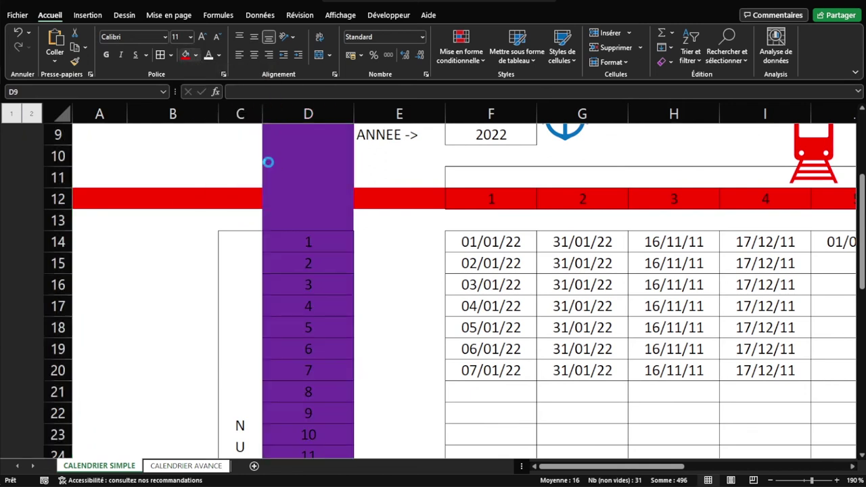
- Change F14's day reference from D14 to $D14, locking column D
{"action": "left_click", "coordinate": [506, 245]}
{"action": "scroll", "coordinate": [515, 257], "scroll_direction": "up", "scroll_amount": 6, "text": "ctrl"}
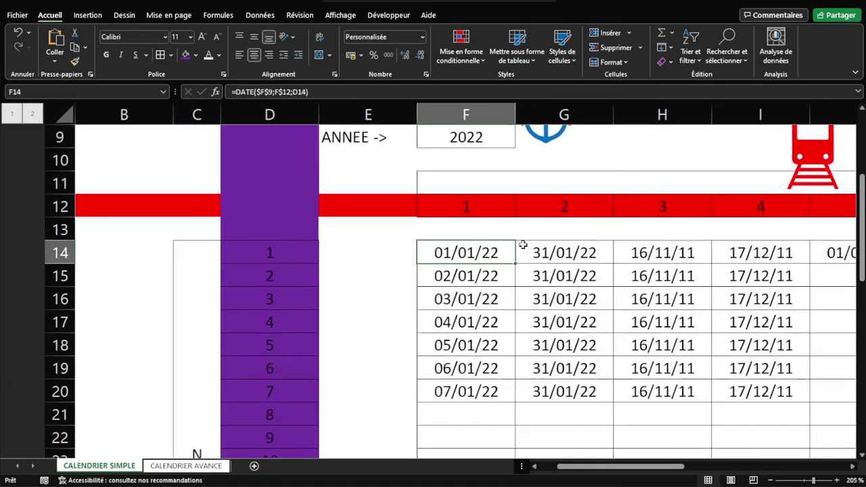
{"action": "left_click_drag", "start_coordinate": [596, 472], "coordinate": [579, 472]}
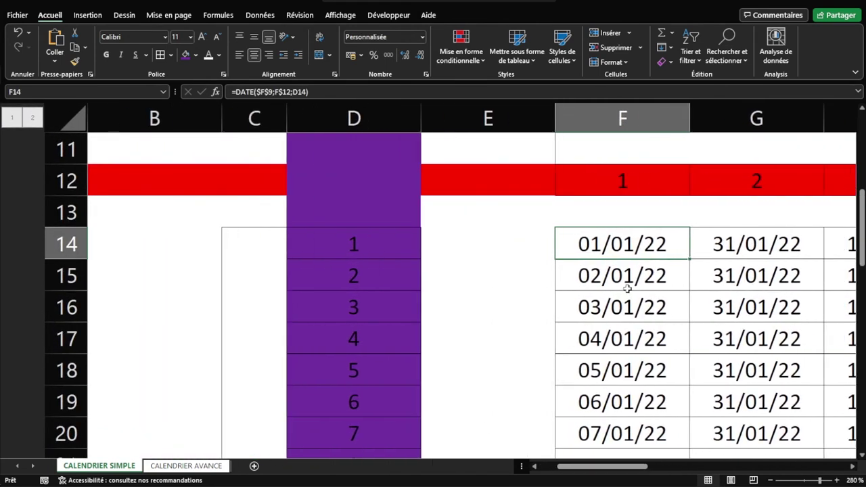
{"action": "double_click", "coordinate": [628, 245]}
{"action": "double_click", "coordinate": [614, 245]}
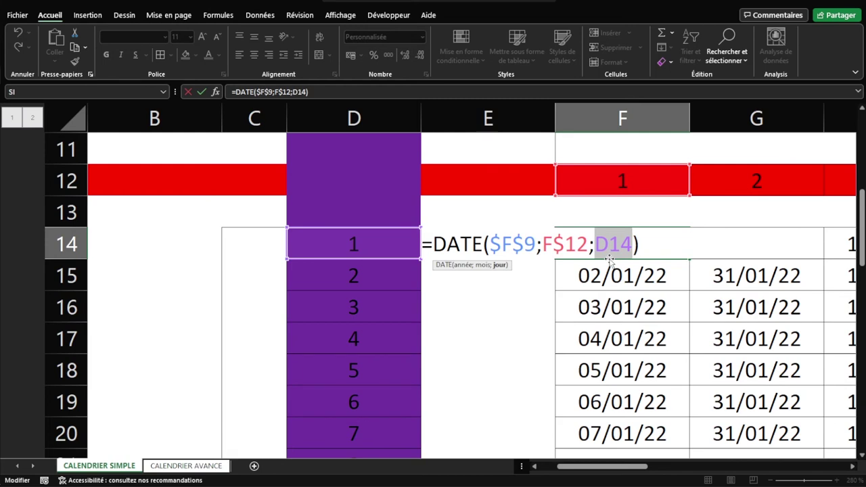
{"action": "key", "text": "F4"}
{"action": "key", "text": "F4"}
{"action": "key", "text": "F4"}
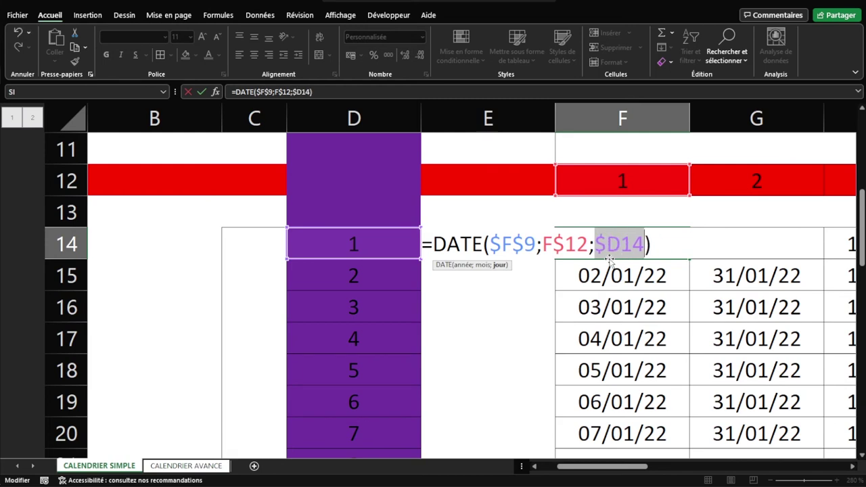
{"action": "left_click", "coordinate": [596, 244]}
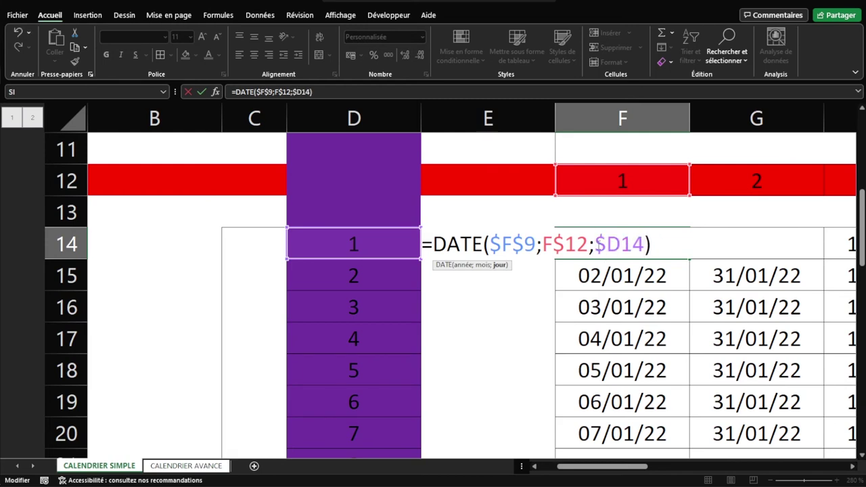
{"action": "left_click_drag", "start_coordinate": [600, 248], "coordinate": [621, 245]}
- Confirm F14's corrected formula and copy it down to F20 and across to column I
{"action": "key", "text": "ctrl+Return"}
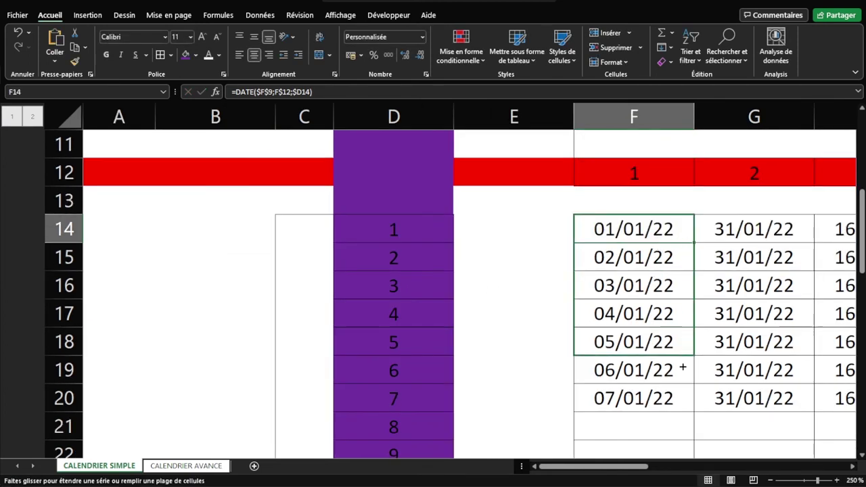
{"action": "left_click_drag", "start_coordinate": [695, 243], "coordinate": [683, 413]}
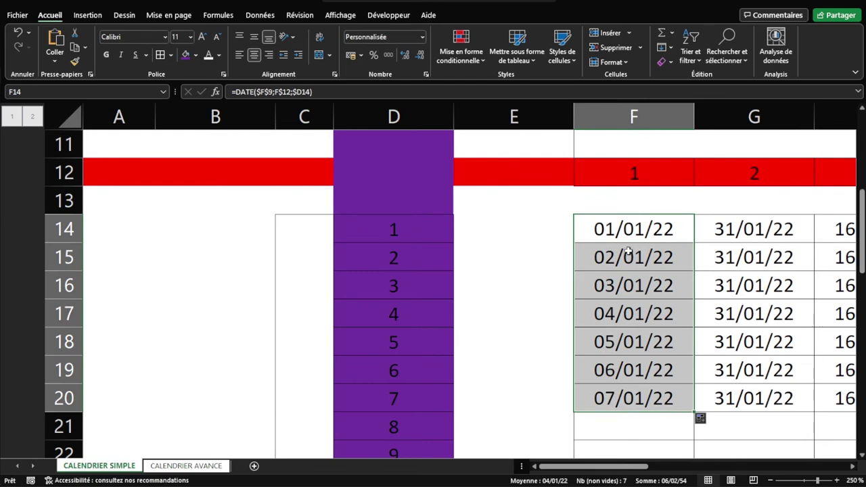
{"action": "left_click_drag", "start_coordinate": [595, 466], "coordinate": [667, 467]}
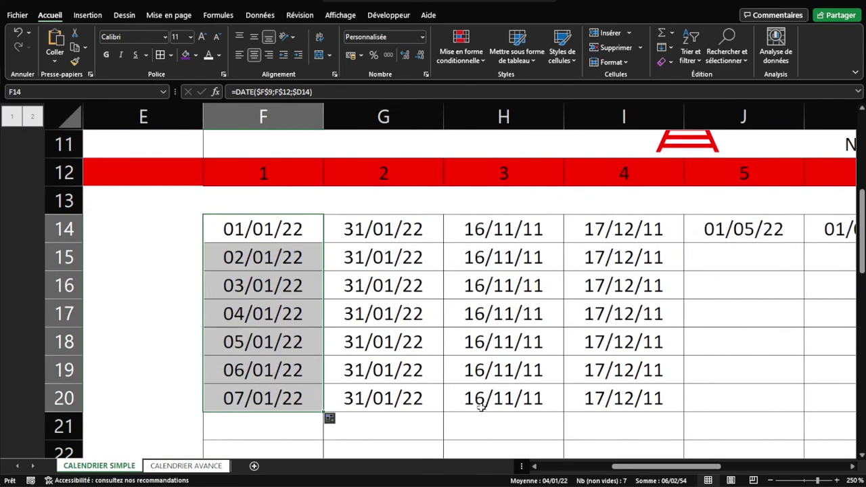
{"action": "left_click_drag", "start_coordinate": [324, 412], "coordinate": [670, 415]}
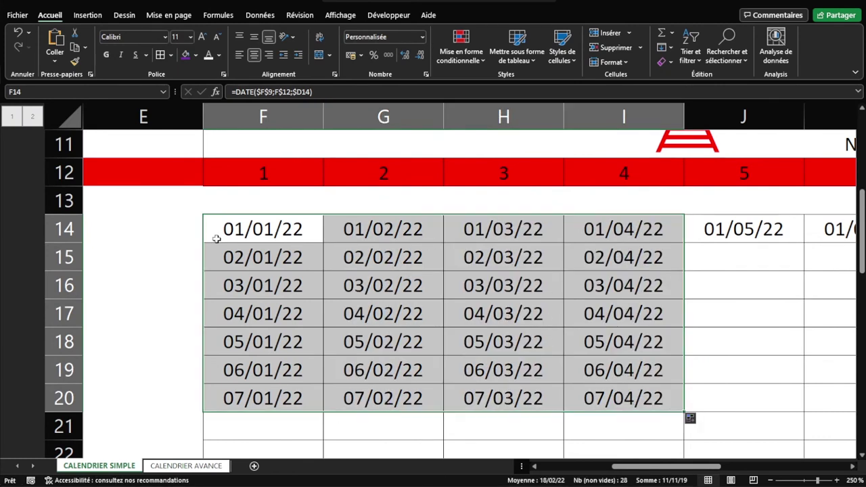
- Check the filled formulas in H14, F15:I16, H17, I20 and the month number in I12
{"action": "left_click", "coordinate": [269, 232]}
{"action": "left_click", "coordinate": [459, 233]}
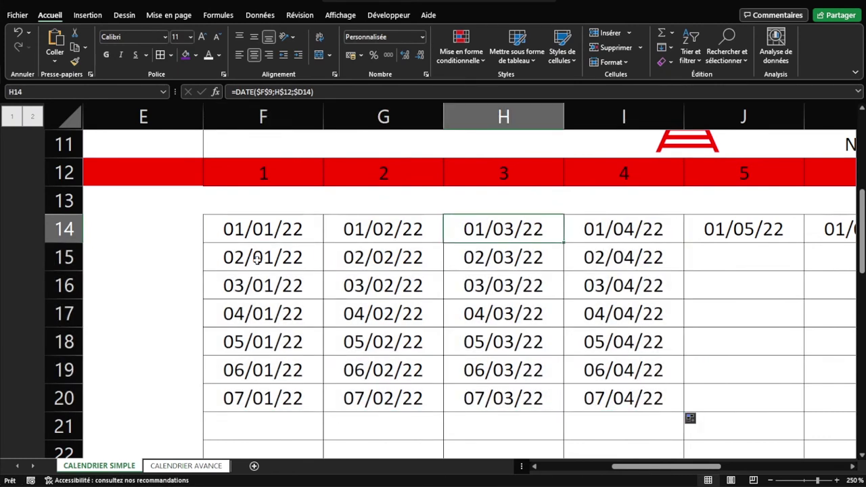
{"action": "left_click_drag", "start_coordinate": [257, 261], "coordinate": [667, 277]}
{"action": "left_click", "coordinate": [504, 317]}
{"action": "scroll", "coordinate": [596, 401], "scroll_direction": "down", "scroll_amount": 2}
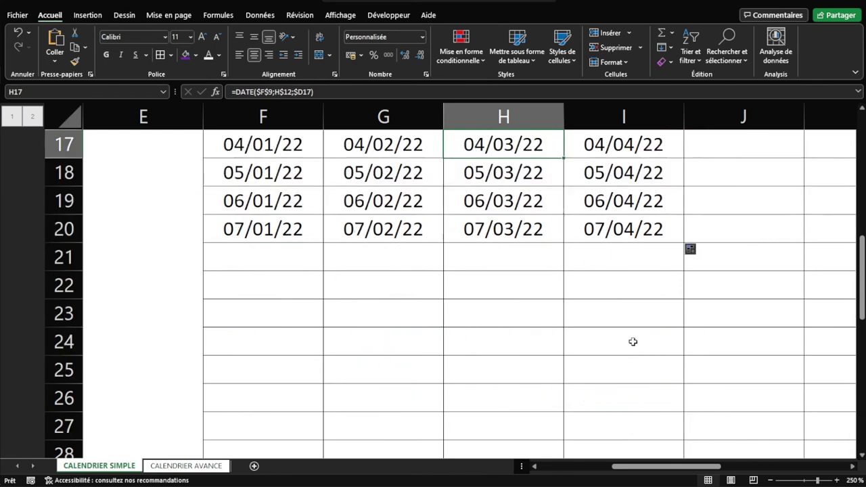
{"action": "left_click", "coordinate": [627, 231]}
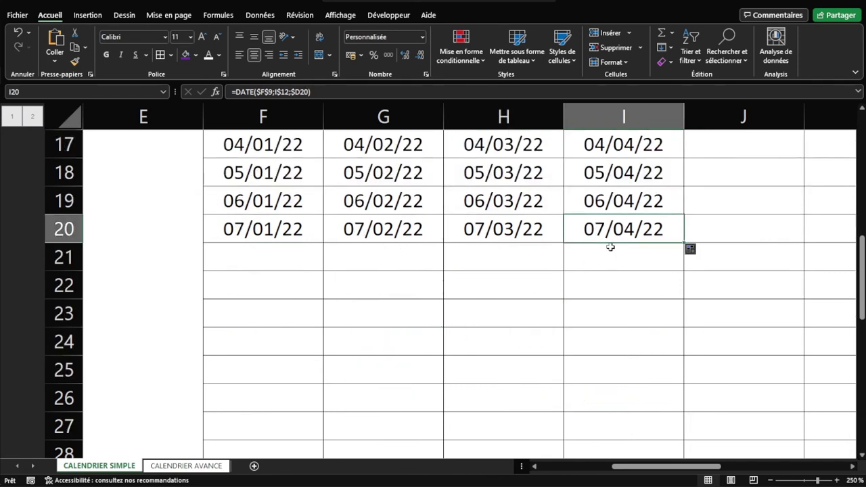
{"action": "scroll", "coordinate": [644, 402], "scroll_direction": "up", "scroll_amount": 4}
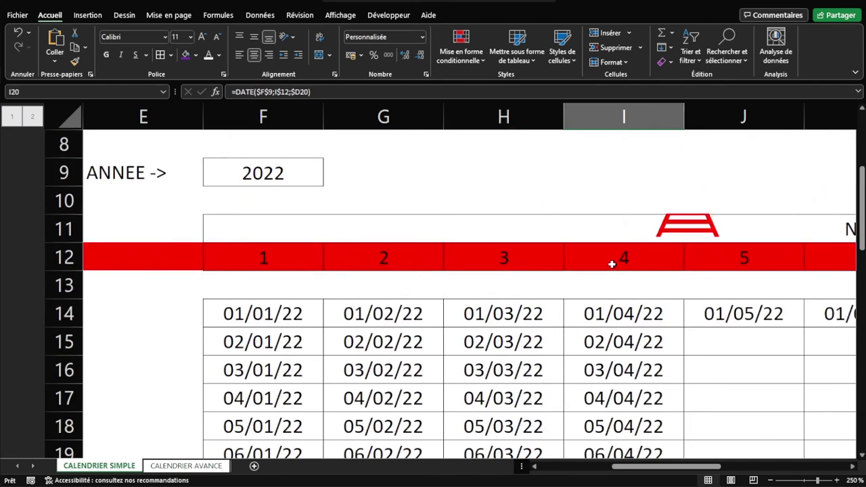
{"action": "left_click", "coordinate": [618, 368]}
{"action": "scroll", "coordinate": [626, 406], "scroll_direction": "down", "scroll_amount": 4}
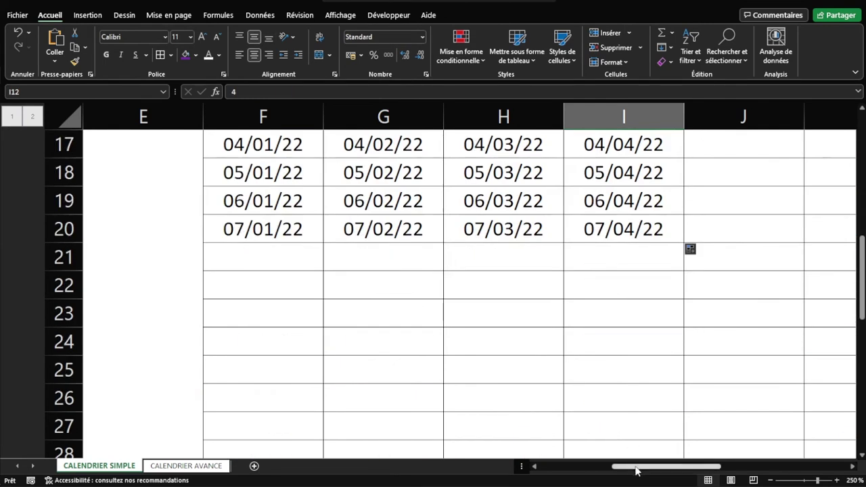
{"action": "left_click_drag", "start_coordinate": [637, 468], "coordinate": [564, 467]}
{"action": "left_click_drag", "start_coordinate": [376, 236], "coordinate": [608, 242]}
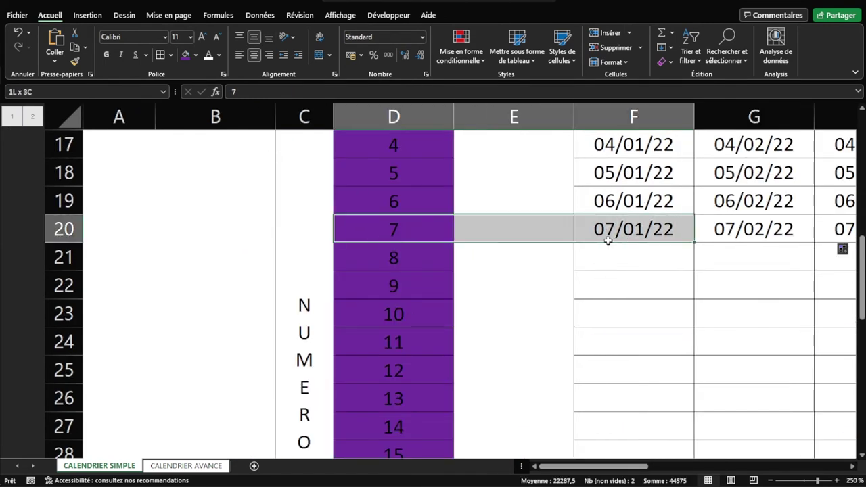
{"action": "scroll", "coordinate": [339, 266], "scroll_direction": "down", "scroll_amount": 4, "text": "ctrl"}
{"action": "scroll", "coordinate": [338, 265], "scroll_direction": "down", "scroll_amount": 2, "text": "ctrl"}
- Move the purple train picture a little down and right, then select cell F14
{"action": "scroll", "coordinate": [339, 266], "scroll_direction": "down", "scroll_amount": 2, "text": "ctrl"}
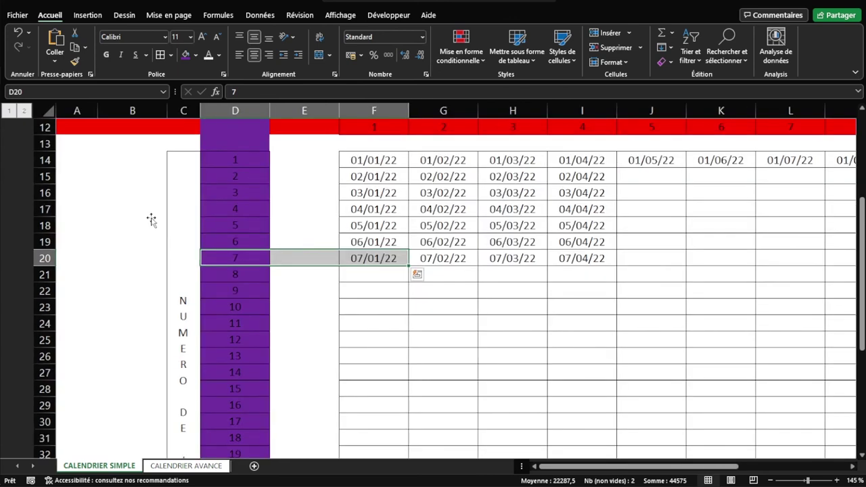
{"action": "left_click", "coordinate": [144, 216]}
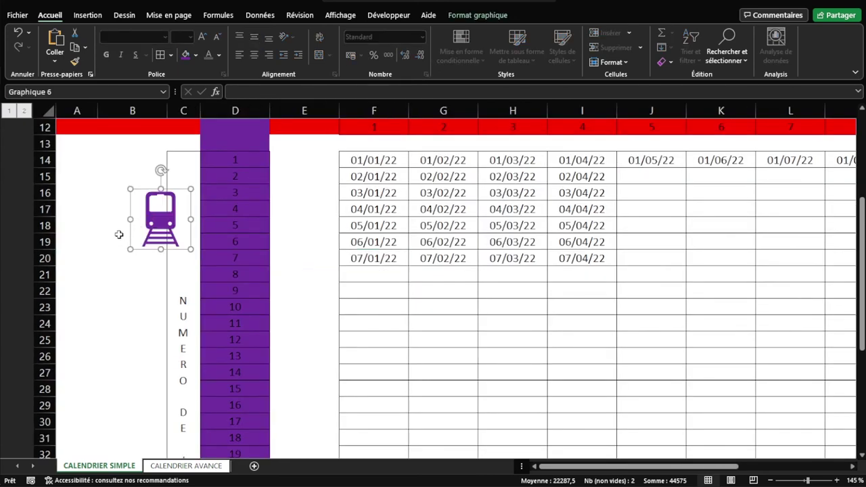
{"action": "left_click_drag", "start_coordinate": [161, 230], "coordinate": [166, 244]}
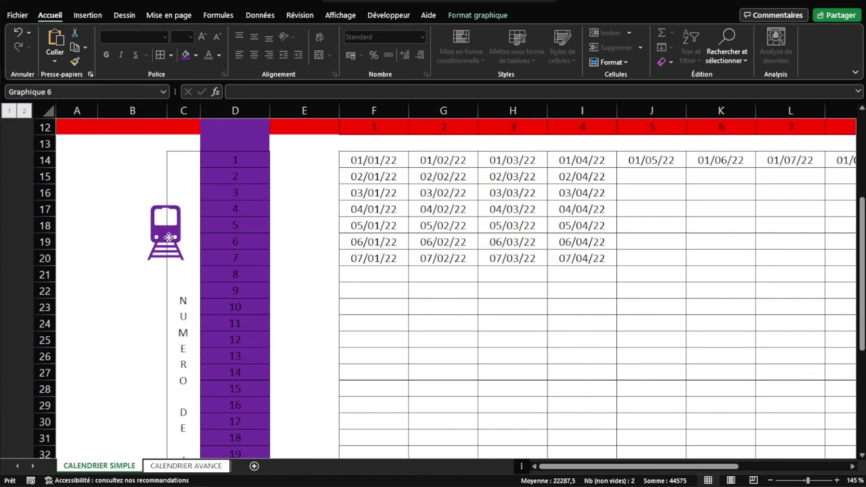
{"action": "scroll", "coordinate": [256, 227], "scroll_direction": "up", "scroll_amount": 2}
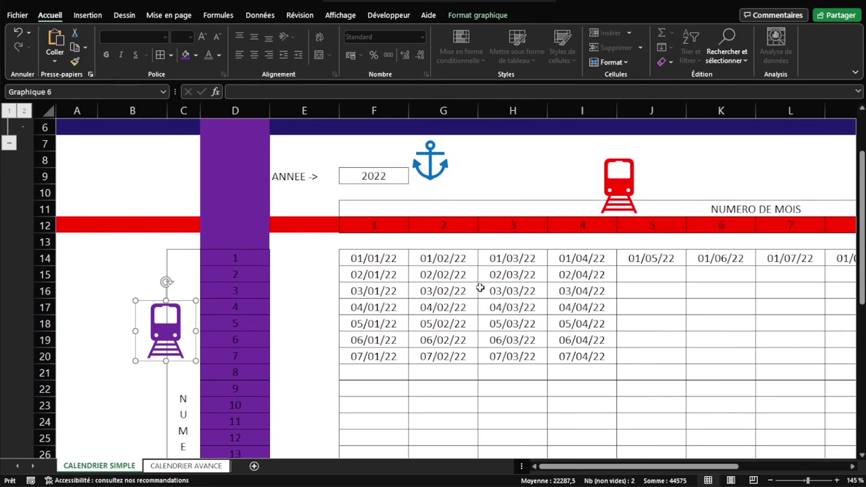
{"action": "left_click", "coordinate": [376, 260]}
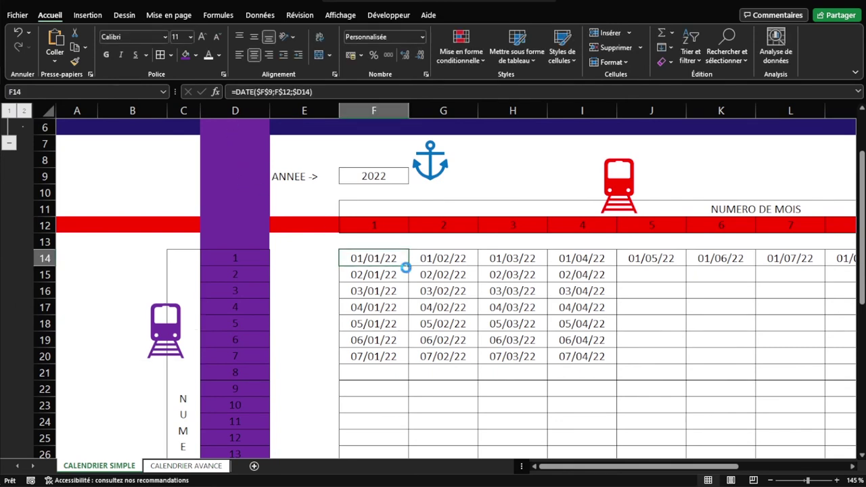
{"action": "scroll", "coordinate": [406, 268], "scroll_direction": "down", "scroll_amount": 4, "text": "ctrl"}
{"action": "scroll", "coordinate": [397, 273], "scroll_direction": "down", "scroll_amount": 2, "text": "ctrl"}
{"action": "mouse_move", "coordinate": [162, 198]}
{"action": "left_mouse_down"}
{"action": "mouse_move", "coordinate": [453, 197]}
{"action": "mouse_move", "coordinate": [455, 383]}
{"action": "left_mouse_up"}
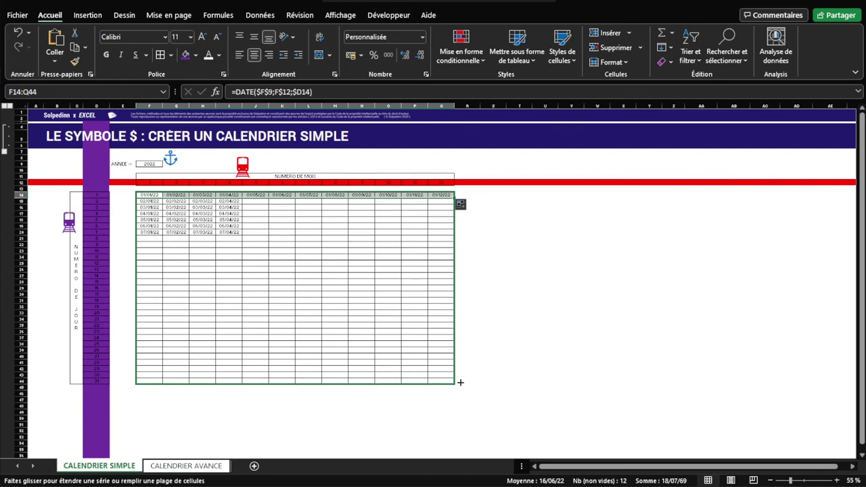
{"action": "left_click", "coordinate": [210, 331]}
{"action": "scroll", "coordinate": [194, 379], "scroll_direction": "up", "scroll_amount": 3, "text": "ctrl"}
{"action": "scroll", "coordinate": [194, 380], "scroll_direction": "up", "scroll_amount": 3, "text": "ctrl"}
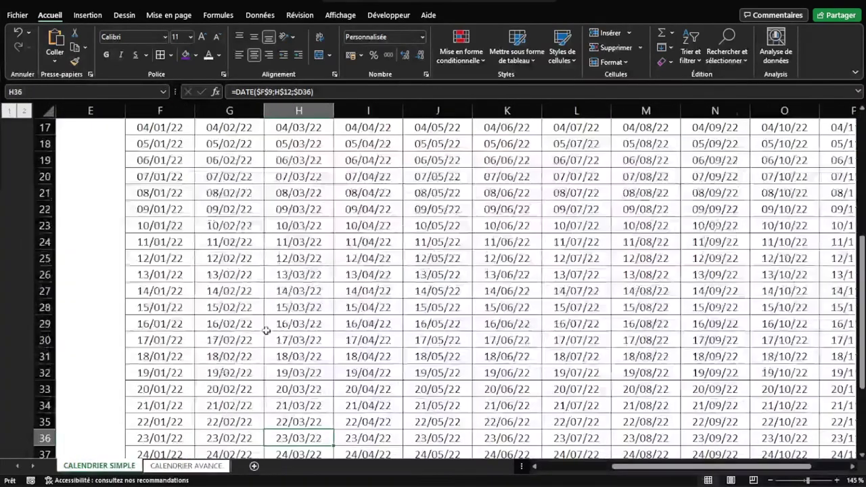
{"action": "scroll", "coordinate": [267, 330], "scroll_direction": "up", "scroll_amount": 2, "text": "ctrl"}
{"action": "scroll", "coordinate": [209, 274], "scroll_direction": "down", "scroll_amount": 1}
{"action": "scroll", "coordinate": [209, 284], "scroll_direction": "down", "scroll_amount": 8}
{"action": "scroll", "coordinate": [257, 277], "scroll_direction": "up", "scroll_amount": 3}
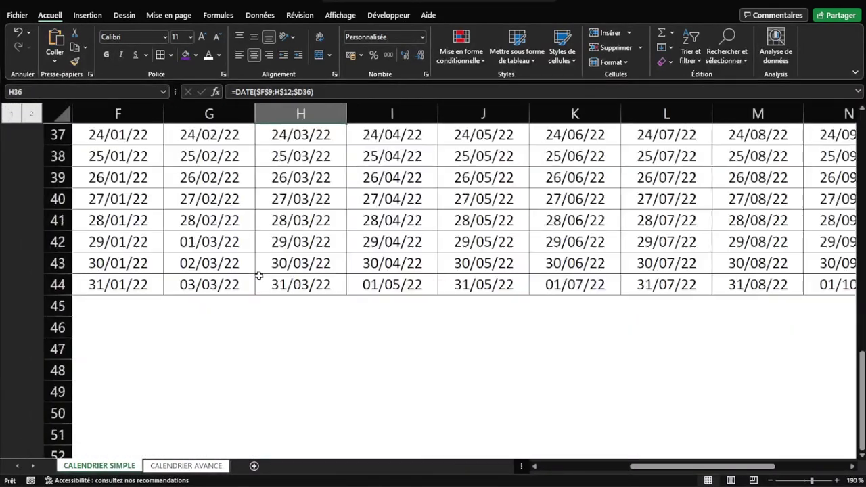
{"action": "scroll", "coordinate": [257, 277], "scroll_direction": "up", "scroll_amount": 1}
{"action": "scroll", "coordinate": [257, 277], "scroll_direction": "up", "scroll_amount": 1, "text": "ctrl"}
{"action": "left_click_drag", "start_coordinate": [652, 468], "coordinate": [617, 468]}
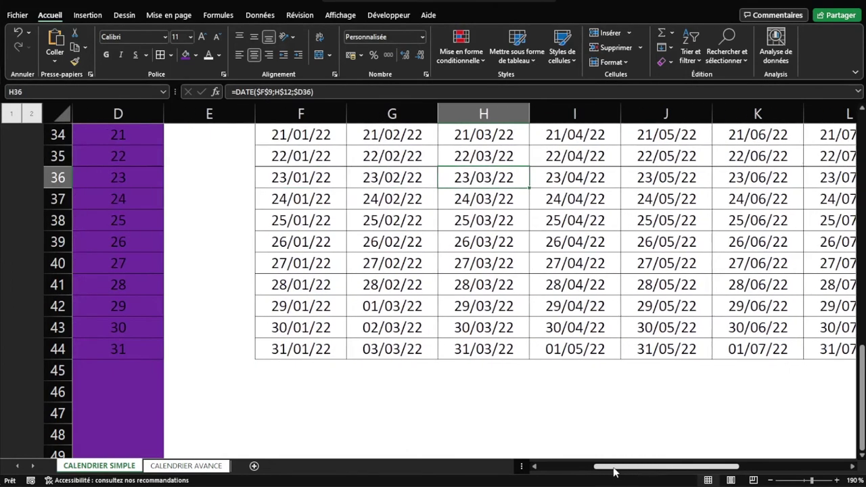
{"action": "left_click", "coordinate": [474, 305]}
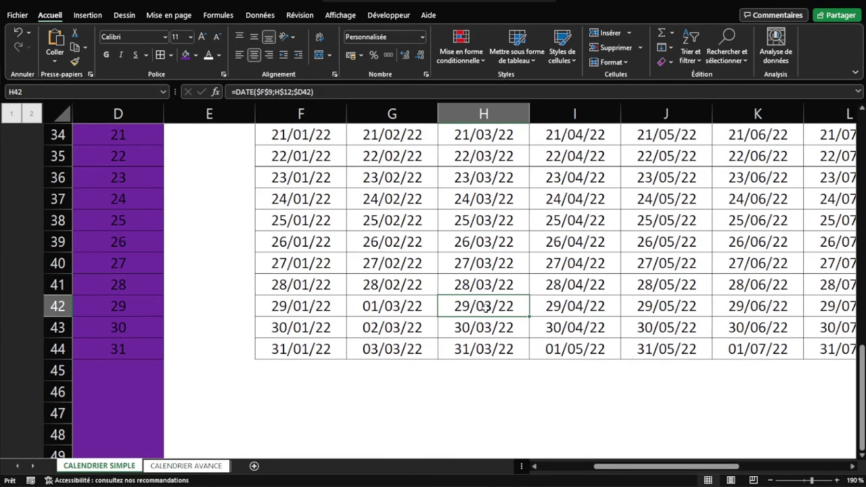
{"action": "left_click", "coordinate": [381, 285]}
{"action": "left_click", "coordinate": [390, 306]}
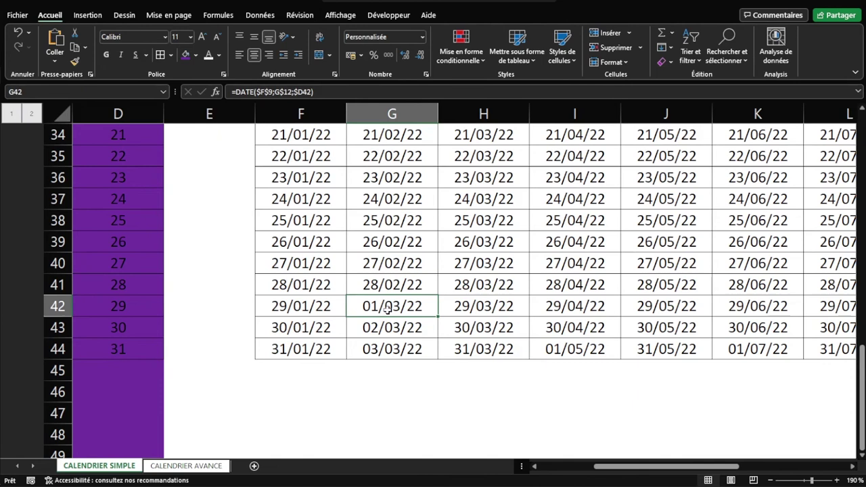
{"action": "left_click", "coordinate": [386, 285]}
{"action": "left_click", "coordinate": [392, 312]}
{"action": "left_click_drag", "start_coordinate": [381, 306], "coordinate": [386, 348]}
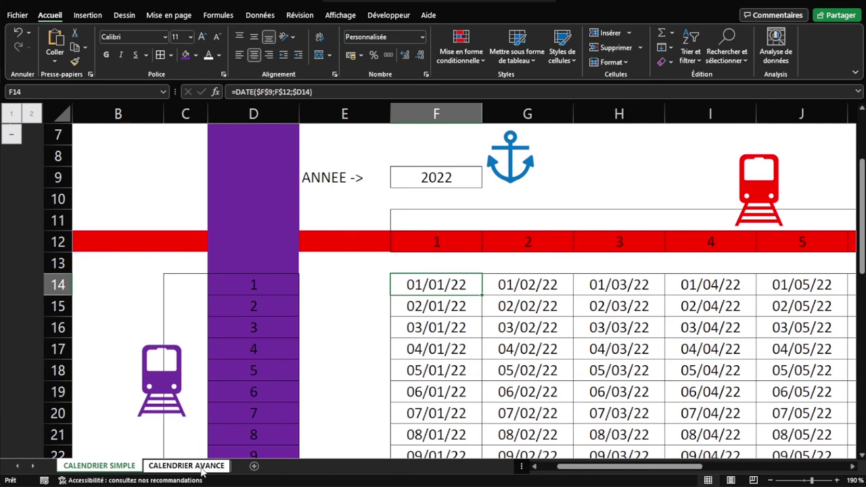
- On the CALENDRIER AVANCE sheet, fill F12:Q12 with the month series 1 to 12
{"action": "left_click", "coordinate": [202, 473]}
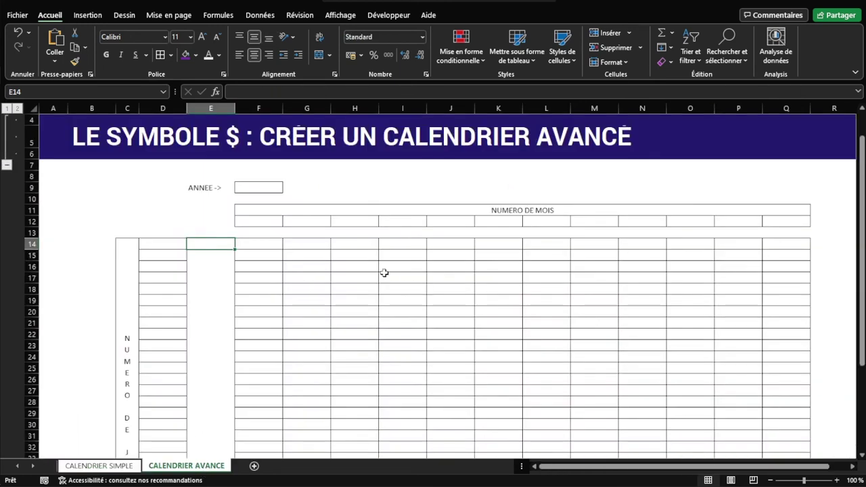
{"action": "left_click", "coordinate": [146, 224]}
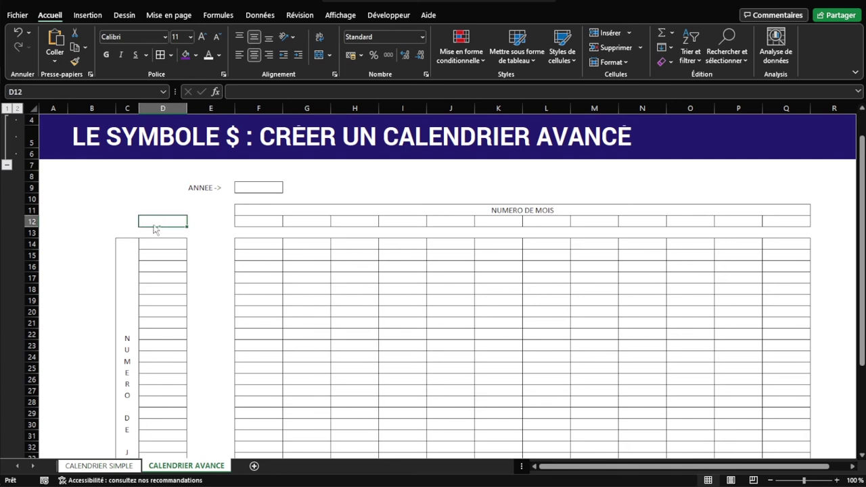
{"action": "scroll", "coordinate": [149, 232], "scroll_direction": "up", "scroll_amount": 3, "text": "ctrl"}
{"action": "scroll", "coordinate": [148, 232], "scroll_direction": "up", "scroll_amount": 2, "text": "ctrl"}
{"action": "scroll", "coordinate": [103, 248], "scroll_direction": "up", "scroll_amount": 3}
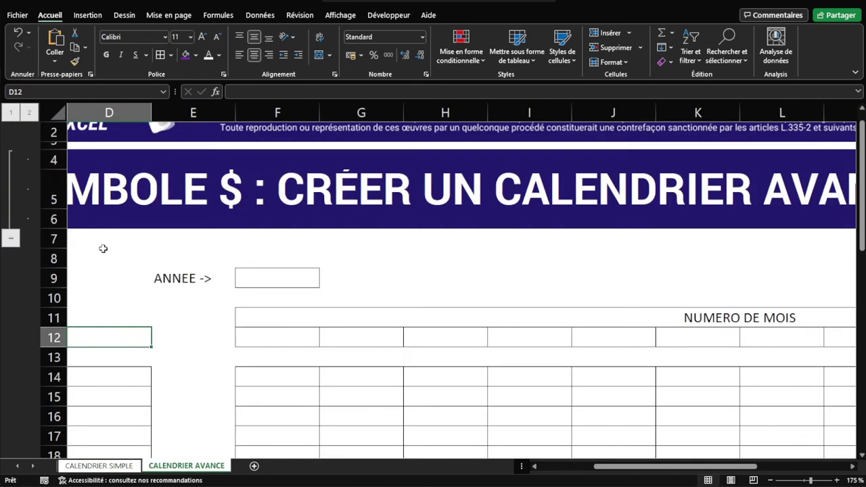
{"action": "left_click", "coordinate": [296, 335]}
{"action": "type", "text": "1"}
{"action": "key", "text": "Return"}
{"action": "left_click", "coordinate": [296, 334]}
{"action": "left_click_drag", "start_coordinate": [321, 348], "coordinate": [836, 331]}
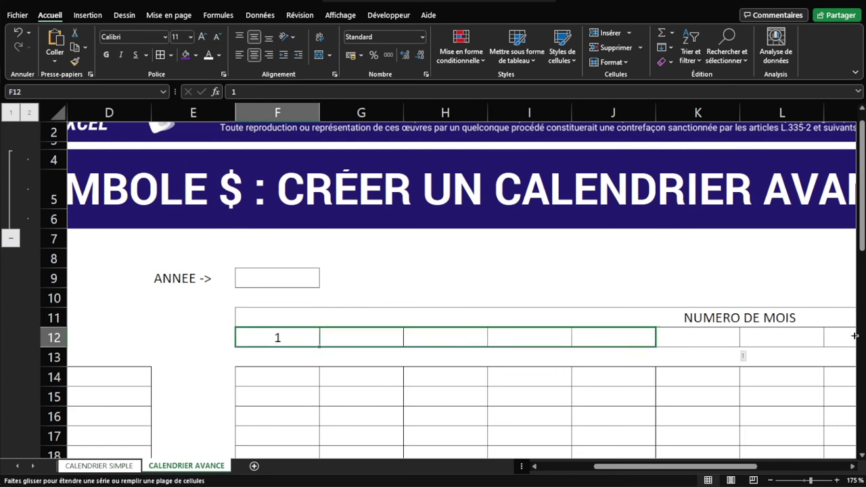
{"action": "left_click_drag", "start_coordinate": [716, 341], "coordinate": [718, 342]}
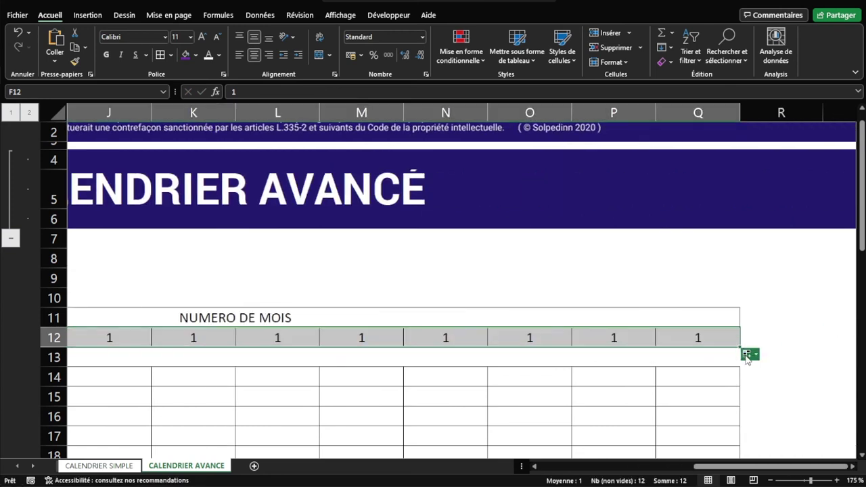
{"action": "left_click", "coordinate": [750, 353]}
{"action": "left_click", "coordinate": [764, 381]}
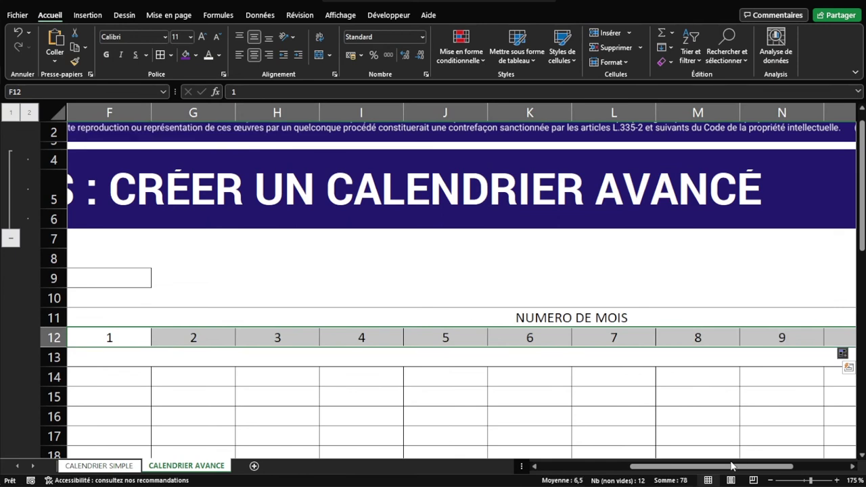
- Fill D14:D44 with the day series 1 to 31
{"action": "left_click", "coordinate": [274, 375]}
{"action": "scroll", "coordinate": [341, 363], "scroll_direction": "down", "scroll_amount": 2}
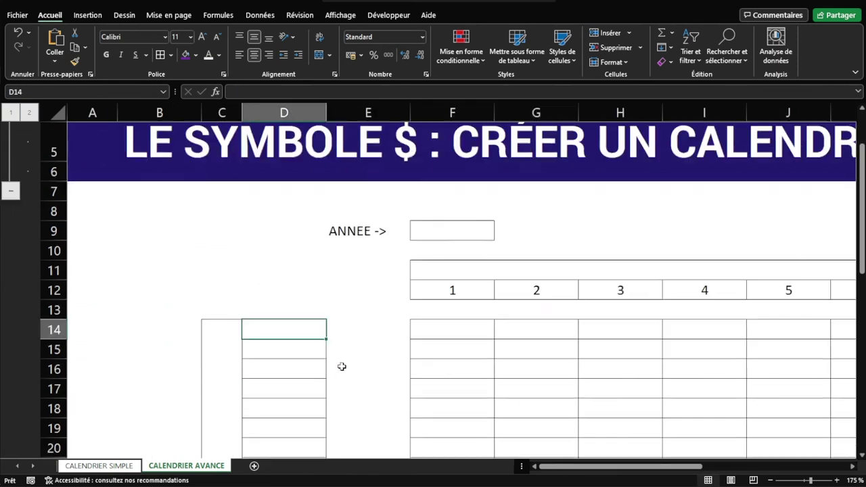
{"action": "type", "text": "=1"}
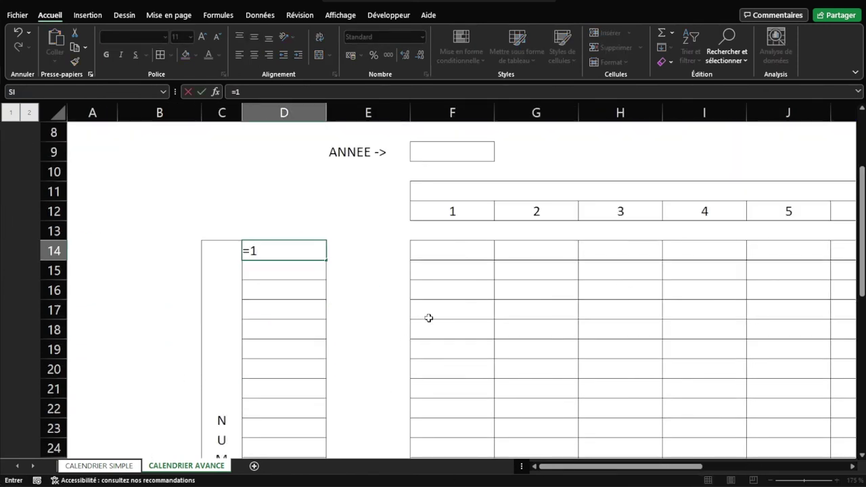
{"action": "key", "text": "BackSpace"}
{"action": "key", "text": "BackSpace"}
{"action": "key", "text": "Return"}
{"action": "key", "text": "Up"}
{"action": "type", "text": "1"}
{"action": "key", "text": "Return"}
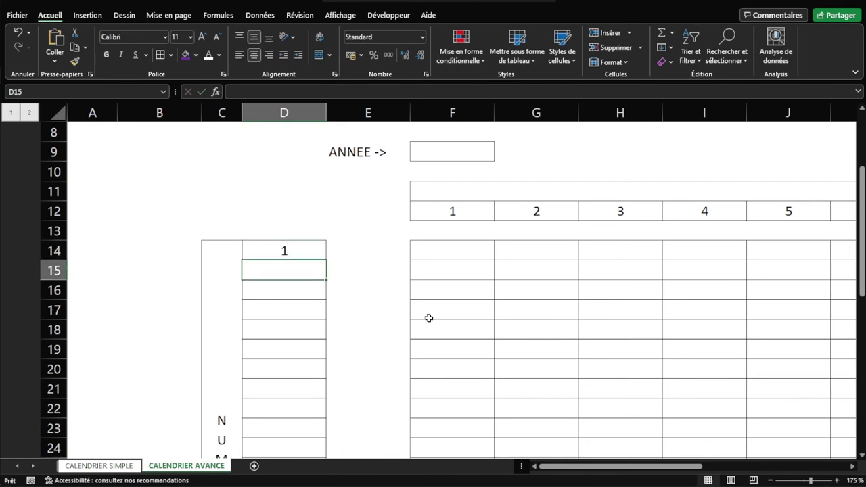
{"action": "left_click", "coordinate": [301, 250]}
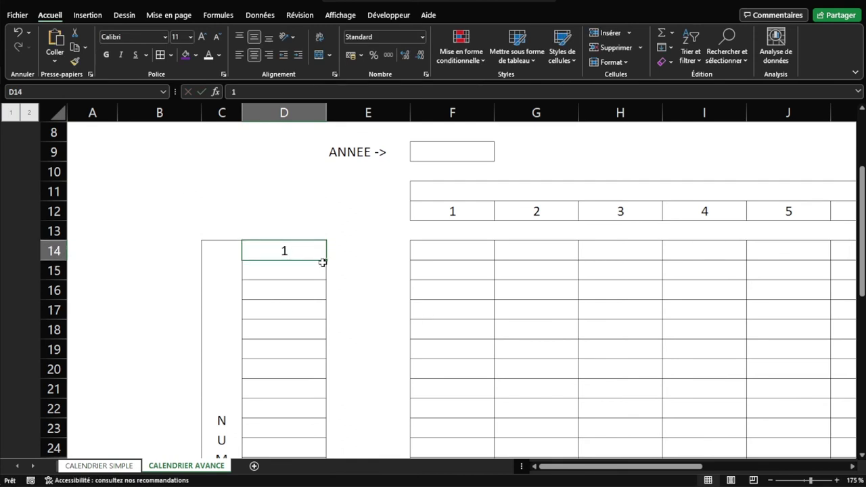
{"action": "left_click_drag", "start_coordinate": [325, 262], "coordinate": [325, 457]}
{"action": "left_click", "coordinate": [337, 453]}
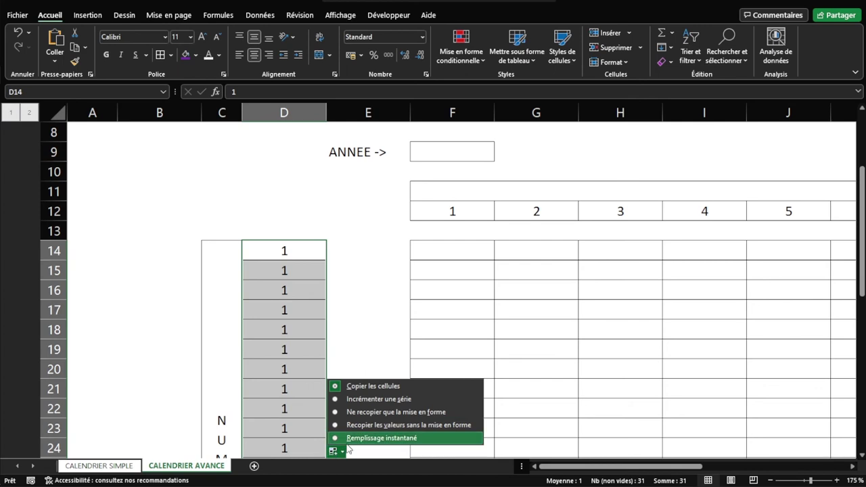
{"action": "left_click", "coordinate": [374, 405]}
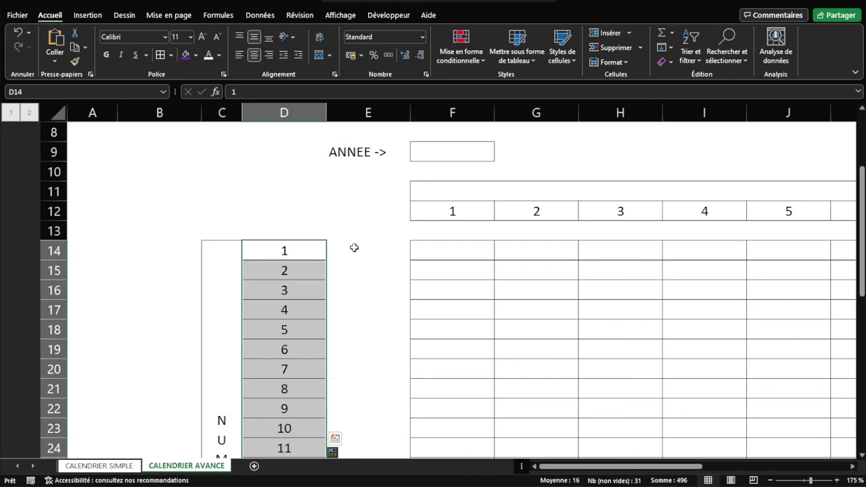
{"action": "mouse_move", "coordinate": [441, 212]}
{"action": "left_mouse_down"}
{"action": "mouse_move", "coordinate": [691, 237]}
{"action": "mouse_move", "coordinate": [785, 217]}
{"action": "left_mouse_up"}
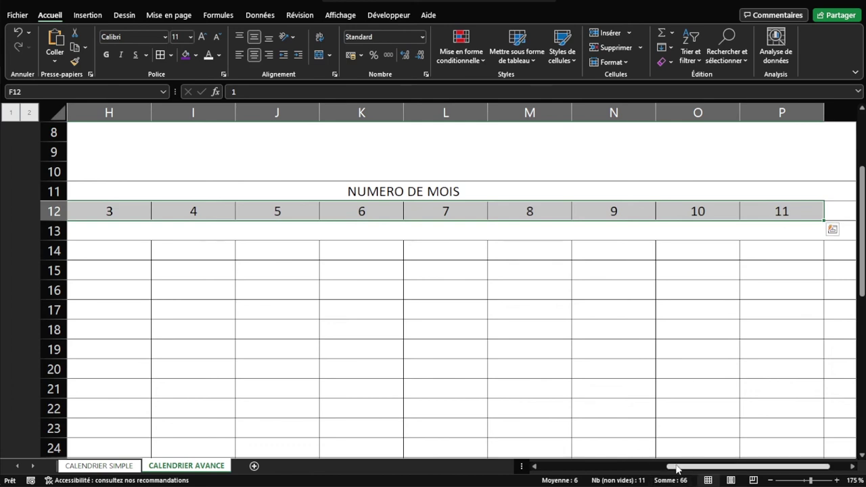
{"action": "left_click_drag", "start_coordinate": [677, 468], "coordinate": [549, 468]}
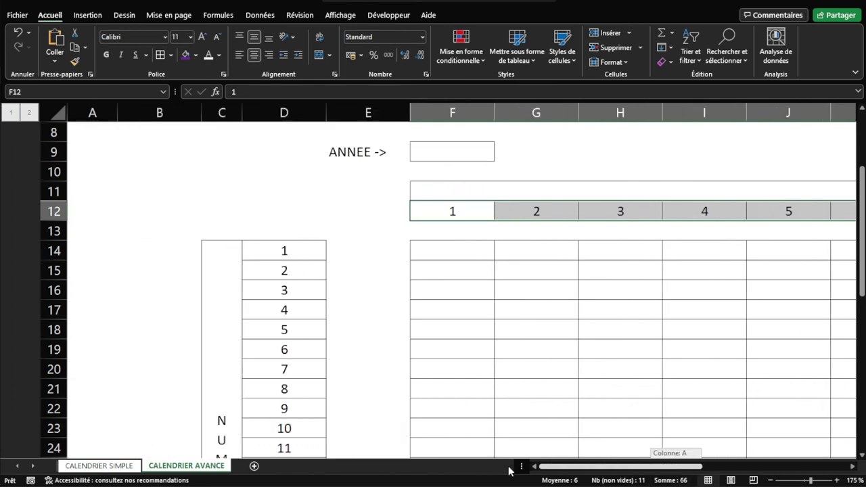
{"action": "left_click", "coordinate": [365, 254]}
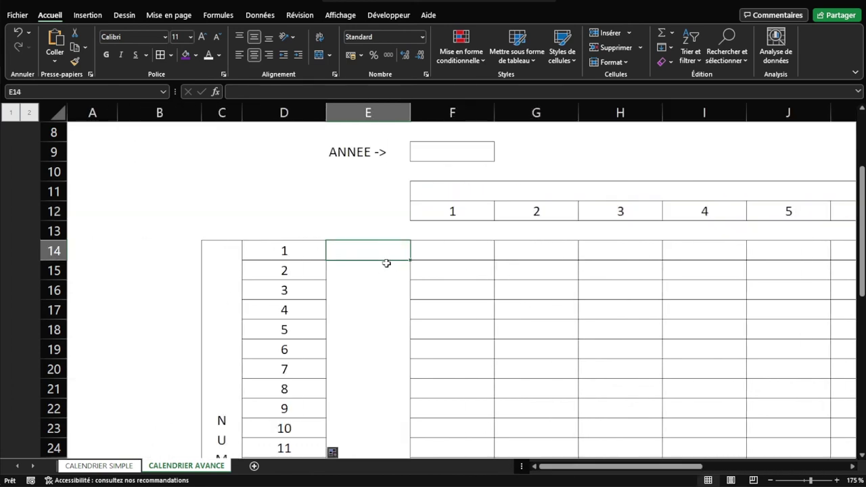
- Enter =LIGNES(D14:D23) in E14, returning 10
{"action": "type", "text": "=LIGNES("}
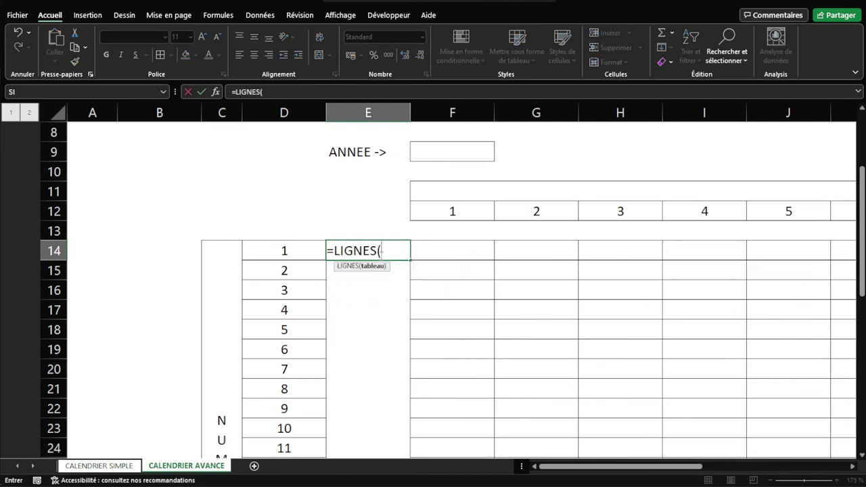
{"action": "left_click_drag", "start_coordinate": [288, 251], "coordinate": [305, 369]}
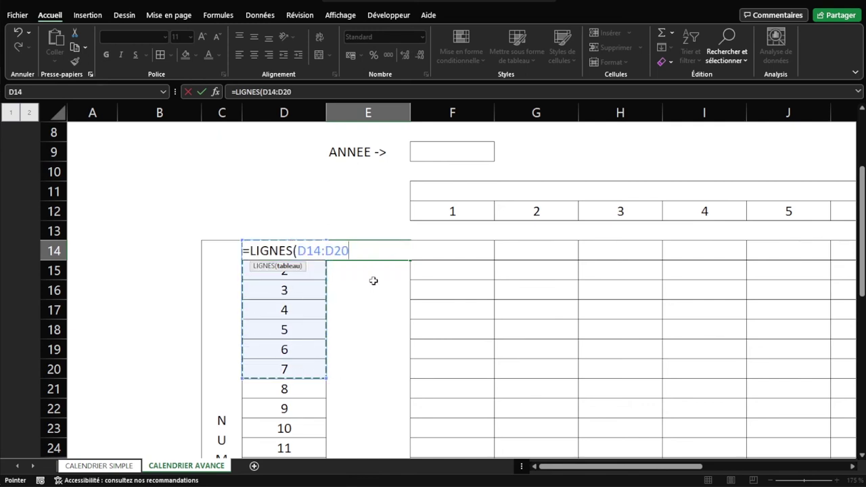
{"action": "type", "text": ")"}
{"action": "key", "text": "Return"}
{"action": "left_click", "coordinate": [373, 251]}
{"action": "double_click", "coordinate": [391, 247]}
{"action": "left_click_drag", "start_coordinate": [325, 378], "coordinate": [322, 436]}
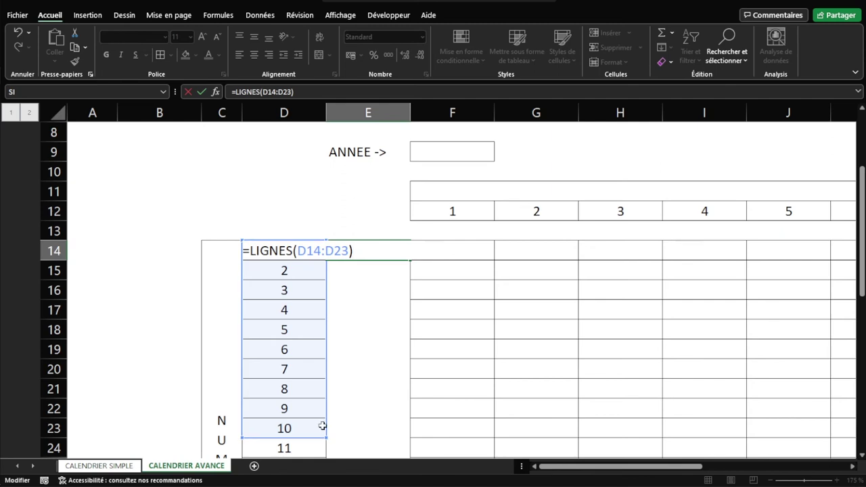
{"action": "key", "text": "Return"}
- Review E14's range and highlight the day cells to show how LIGNES counts rows
{"action": "left_click", "coordinate": [372, 251]}
{"action": "double_click", "coordinate": [373, 251]}
{"action": "key", "text": "Escape"}
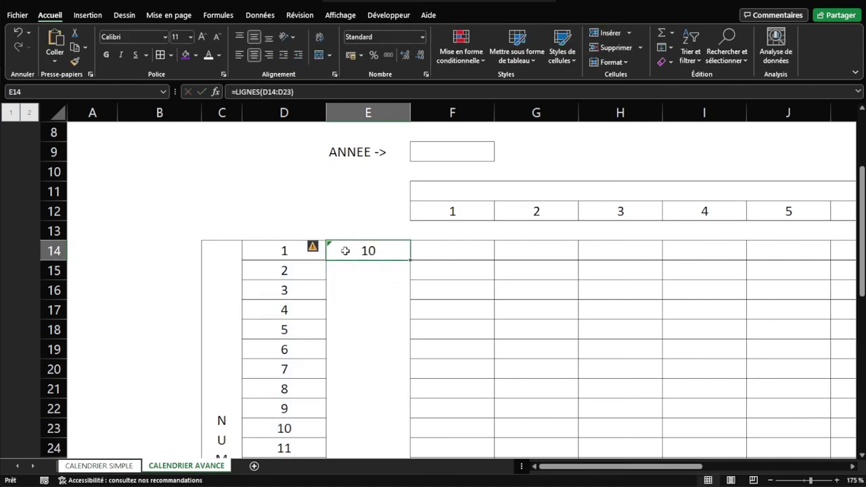
{"action": "double_click", "coordinate": [376, 251]}
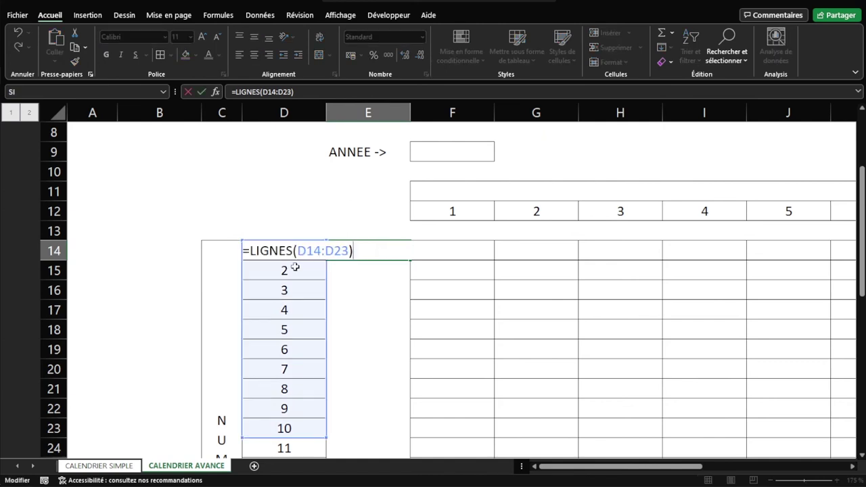
{"action": "key", "text": "Escape"}
{"action": "left_click_drag", "start_coordinate": [294, 256], "coordinate": [296, 409]}
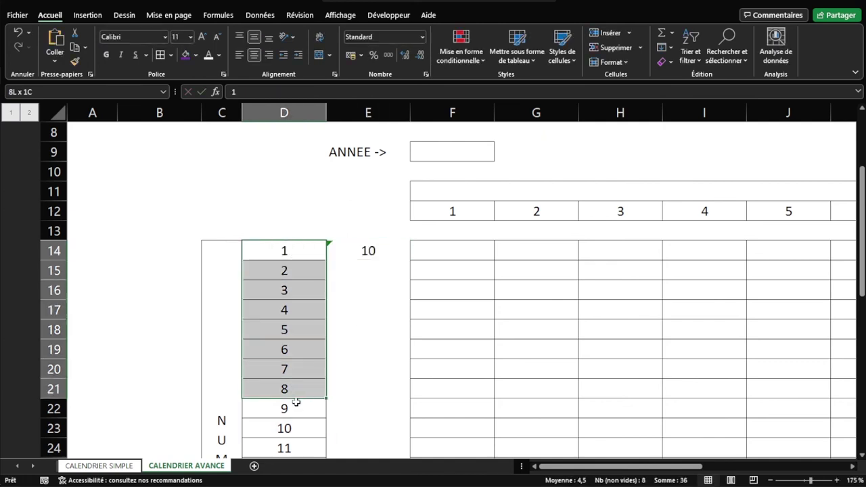
{"action": "left_click", "coordinate": [301, 253]}
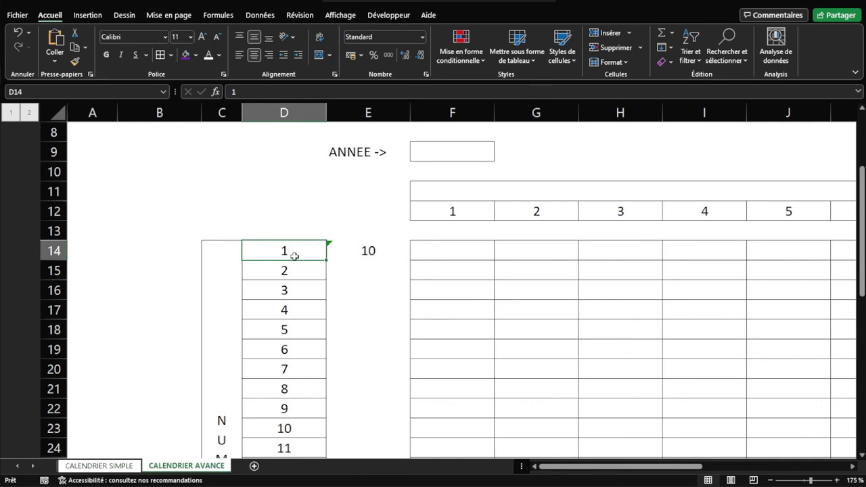
{"action": "double_click", "coordinate": [373, 251]}
{"action": "key", "text": "Escape"}
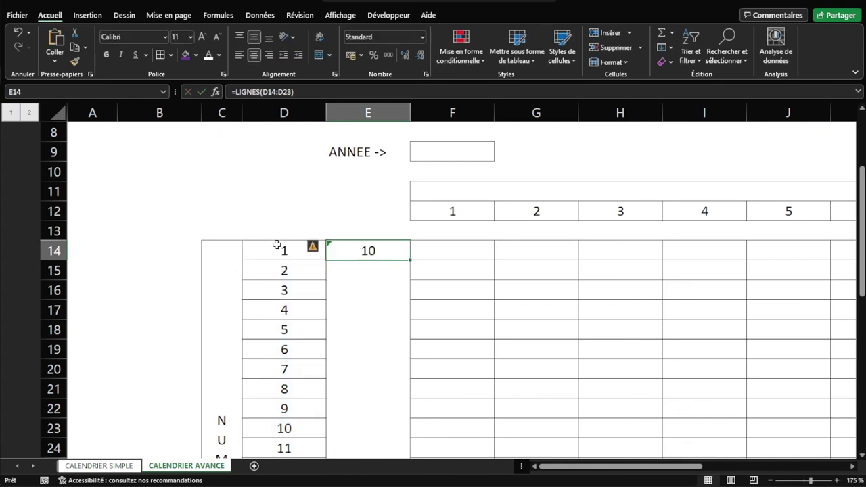
- Replace E14's range with $B$14:B14, making the first B14 absolute
{"action": "scroll", "coordinate": [332, 245], "scroll_direction": "up", "scroll_amount": 5}
{"action": "scroll", "coordinate": [349, 235], "scroll_direction": "up", "scroll_amount": 3}
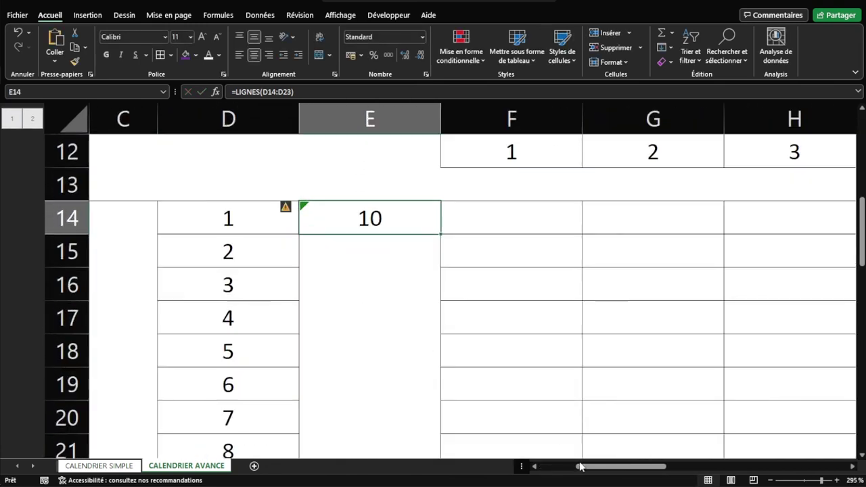
{"action": "left_click_drag", "start_coordinate": [596, 466], "coordinate": [576, 466]}
{"action": "double_click", "coordinate": [499, 222]}
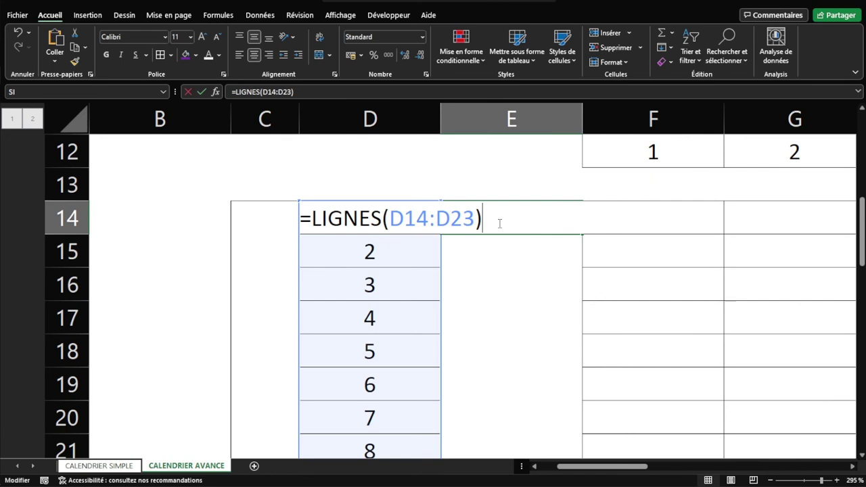
{"action": "double_click", "coordinate": [400, 227]}
{"action": "key", "text": "BackSpace"}
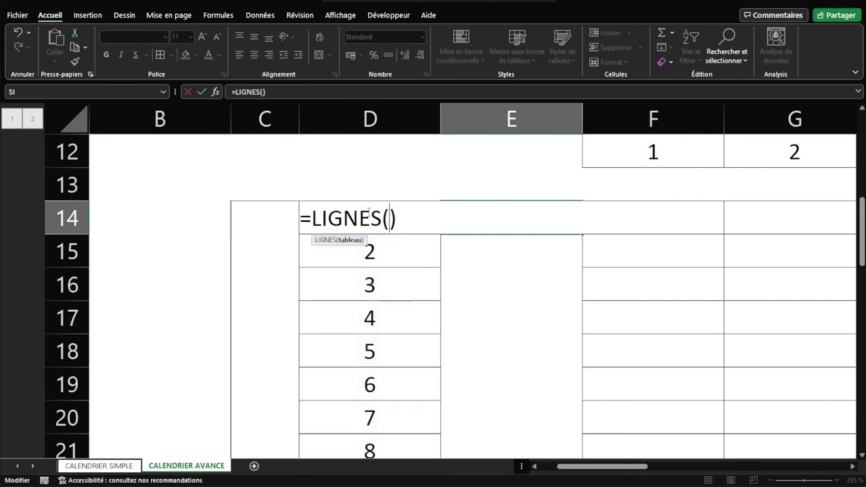
{"action": "left_click", "coordinate": [187, 222]}
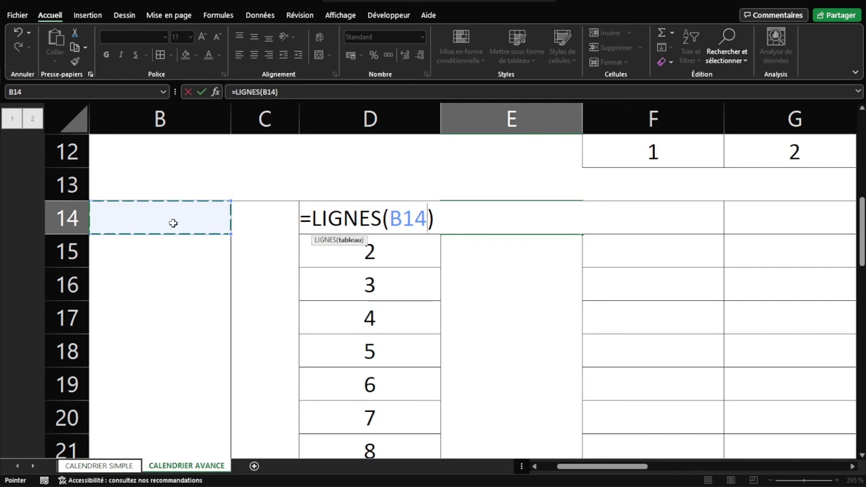
{"action": "key", "text": "F8"}
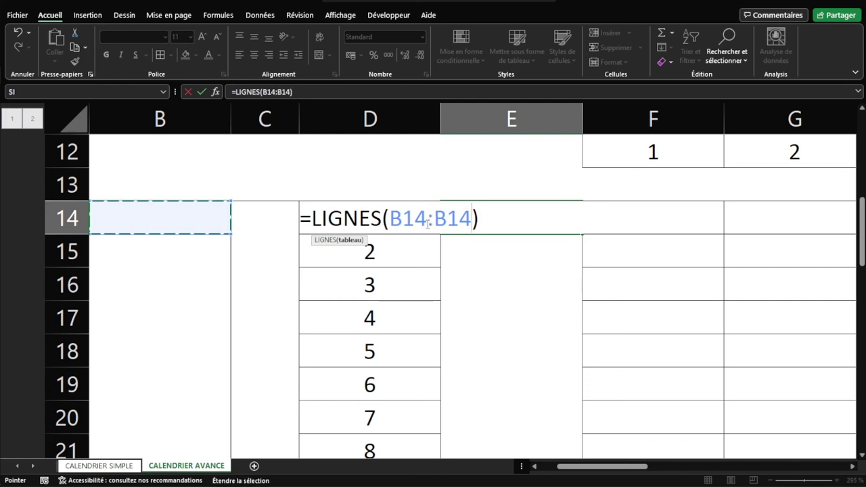
{"action": "left_click_drag", "start_coordinate": [390, 219], "coordinate": [461, 220]}
{"action": "double_click", "coordinate": [408, 215]}
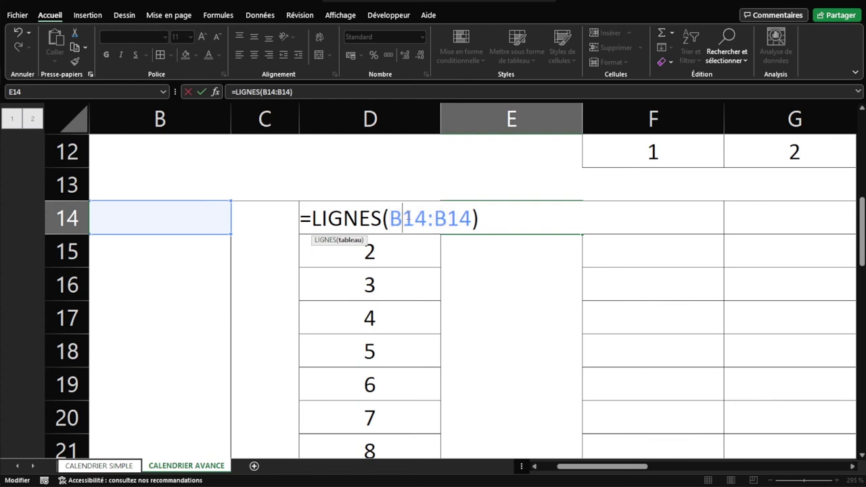
{"action": "left_click", "coordinate": [405, 216]}
{"action": "left_click_drag", "start_coordinate": [390, 218], "coordinate": [428, 218]}
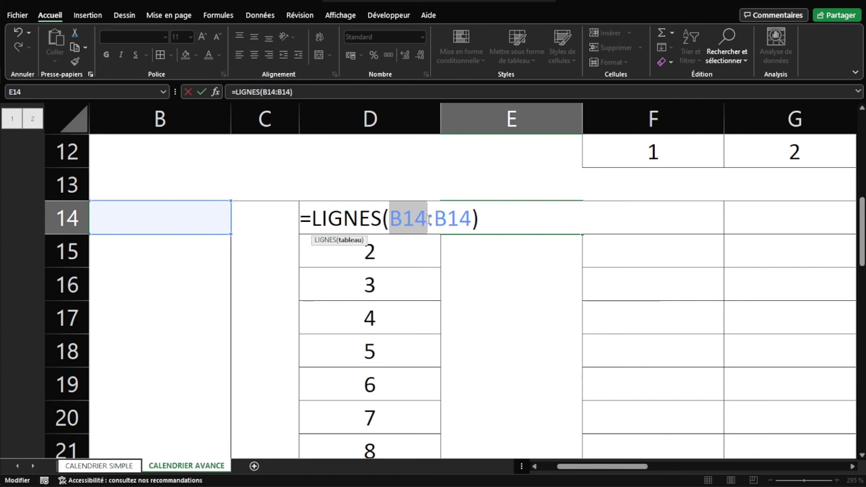
{"action": "key", "text": "F4"}
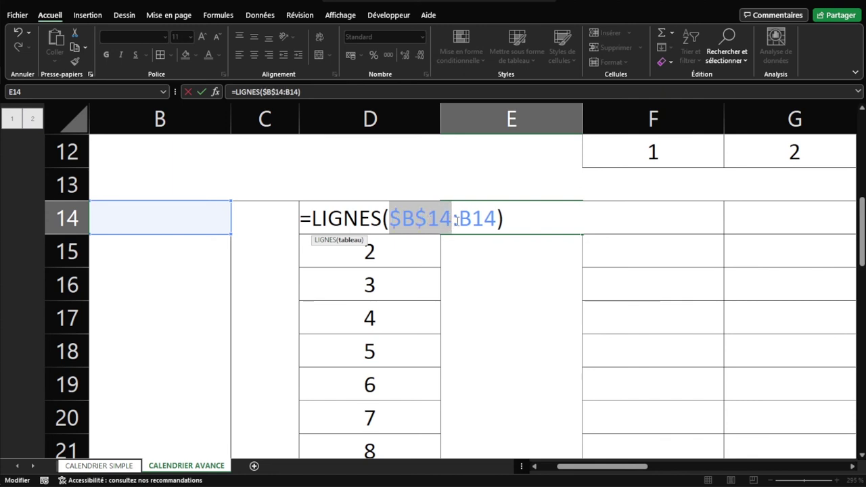
- Contrast the anchored $B$14 start with the relative B14 end, then confirm the formula, which returns 1
{"action": "left_click_drag", "start_coordinate": [459, 218], "coordinate": [497, 218]}
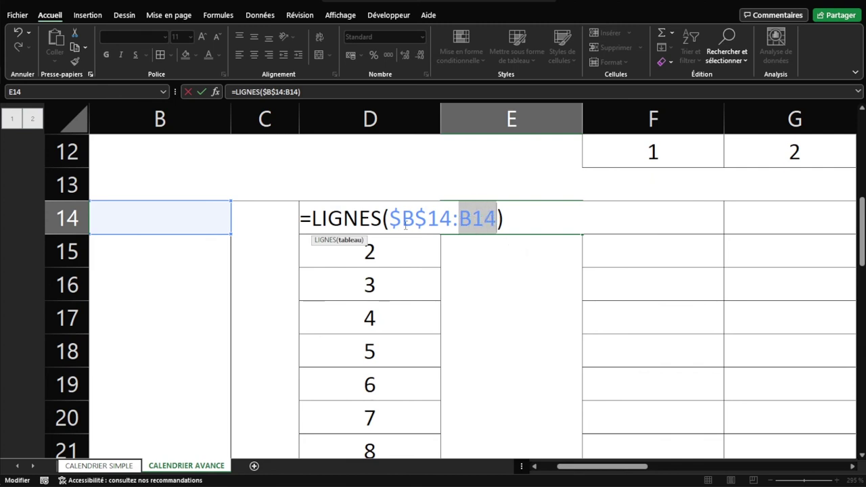
{"action": "left_click_drag", "start_coordinate": [390, 218], "coordinate": [451, 218]}
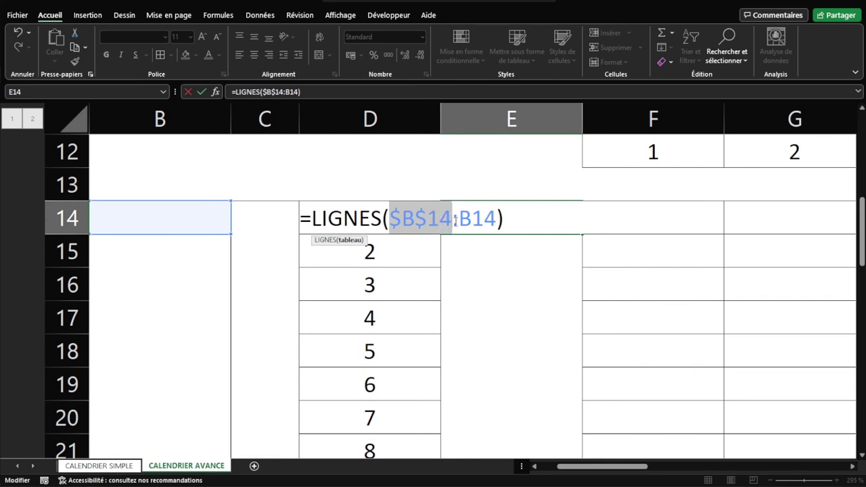
{"action": "left_click_drag", "start_coordinate": [471, 218], "coordinate": [504, 218]}
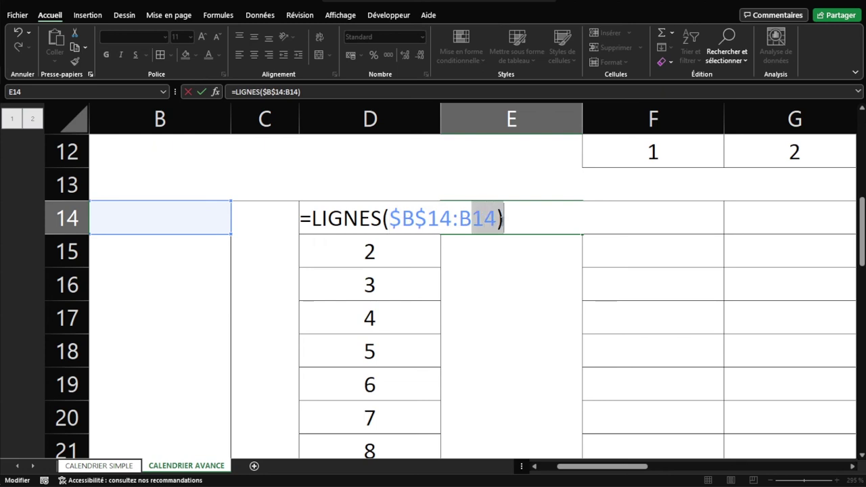
{"action": "key", "text": "Return"}
{"action": "left_click", "coordinate": [534, 228]}
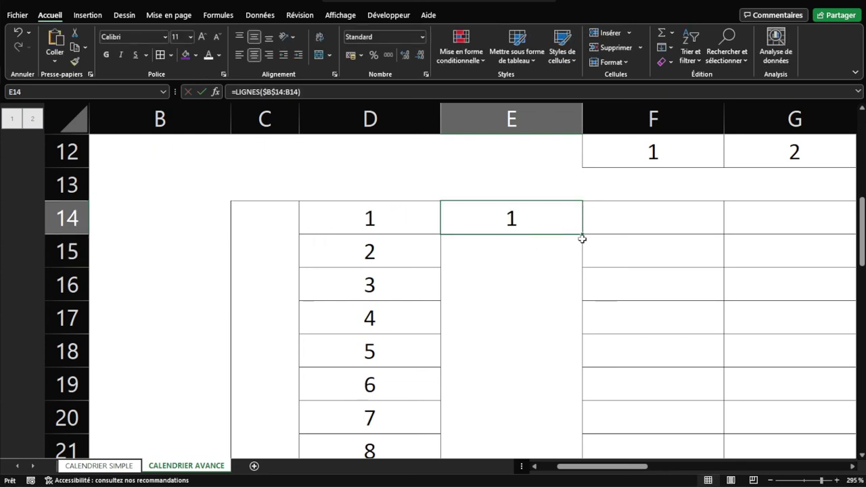
- Fill E14's LIGNES formula down to E20, giving counts 1 to 7
{"action": "left_click_drag", "start_coordinate": [582, 234], "coordinate": [544, 420]}
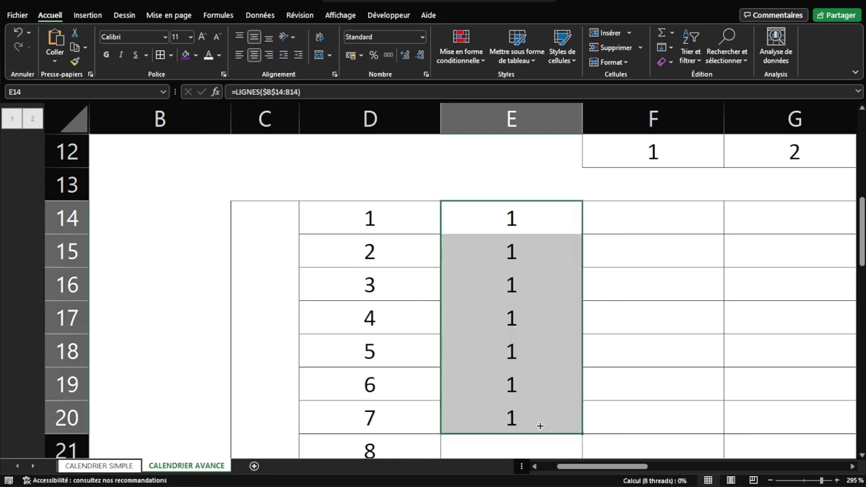
{"action": "left_click", "coordinate": [528, 226]}
{"action": "left_click_drag", "start_coordinate": [521, 223], "coordinate": [535, 425]}
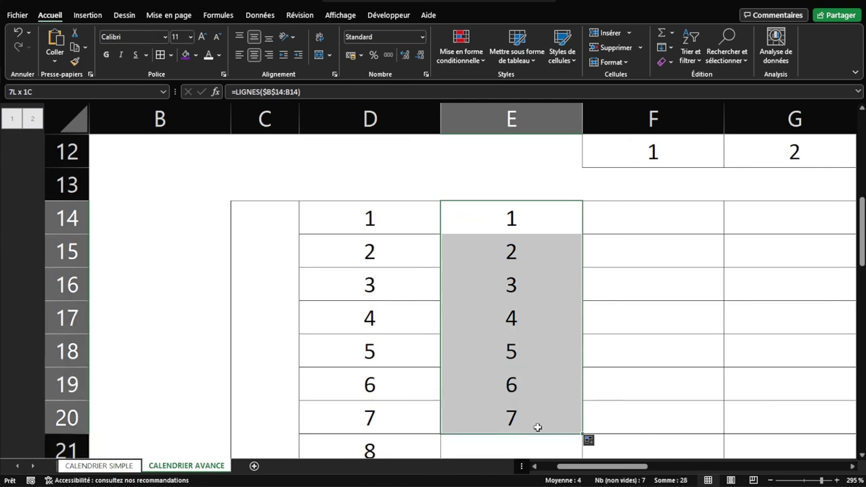
{"action": "left_click", "coordinate": [516, 228]}
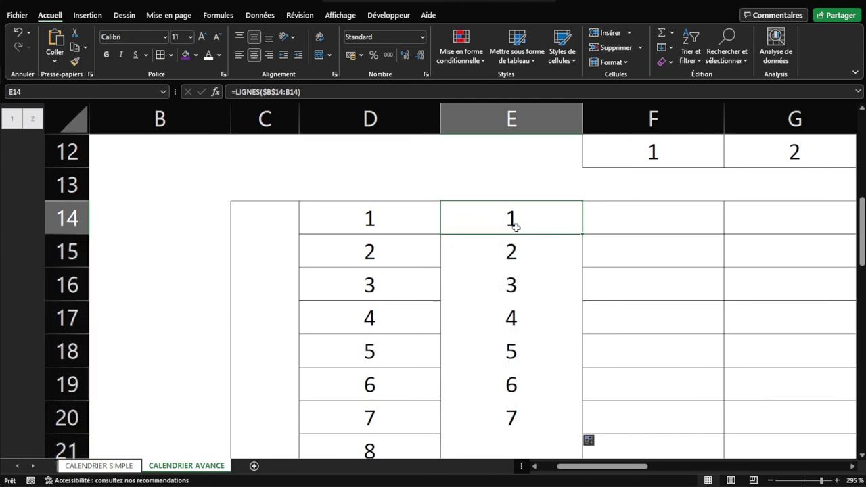
- Inspect the E18 and E19 formulas to confirm $B$14 stays anchored
{"action": "double_click", "coordinate": [511, 351]}
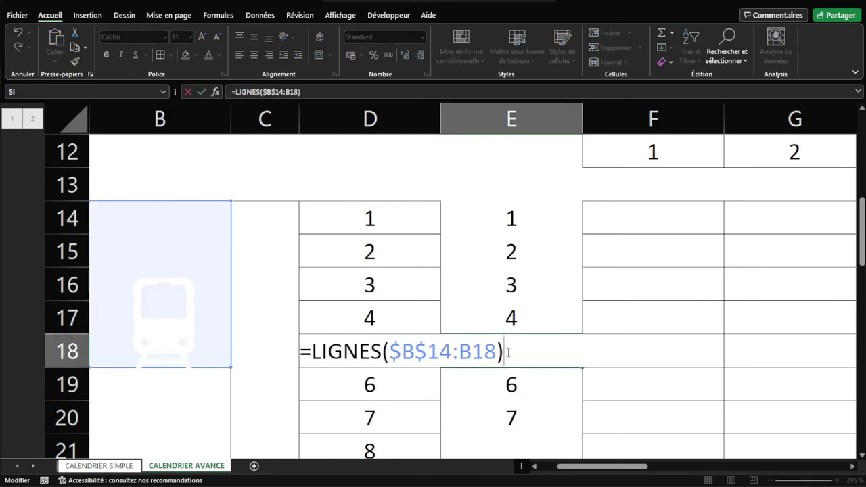
{"action": "left_click_drag", "start_coordinate": [390, 351], "coordinate": [446, 358]}
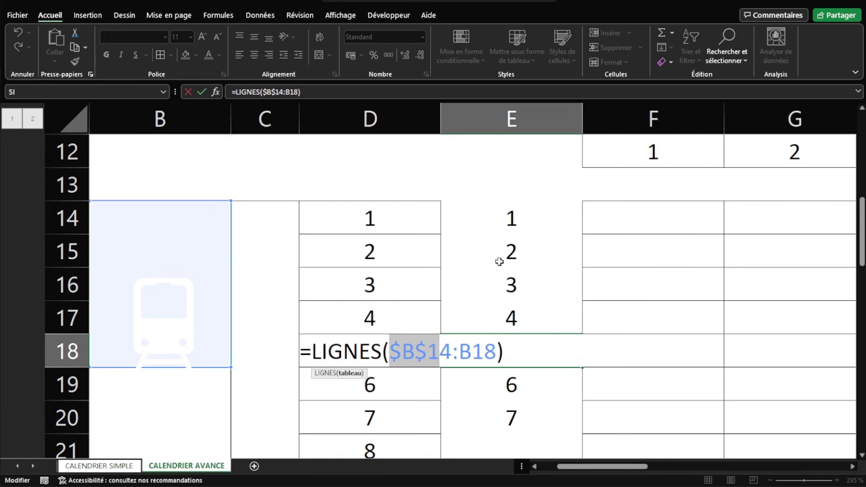
{"action": "left_click", "coordinate": [391, 352]}
{"action": "left_click_drag", "start_coordinate": [391, 352], "coordinate": [497, 352]}
{"action": "left_click", "coordinate": [454, 351]}
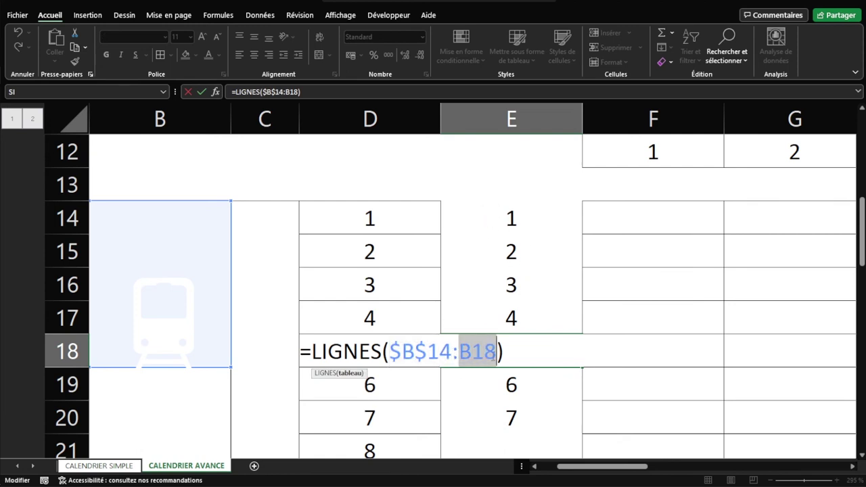
{"action": "key", "text": "Return"}
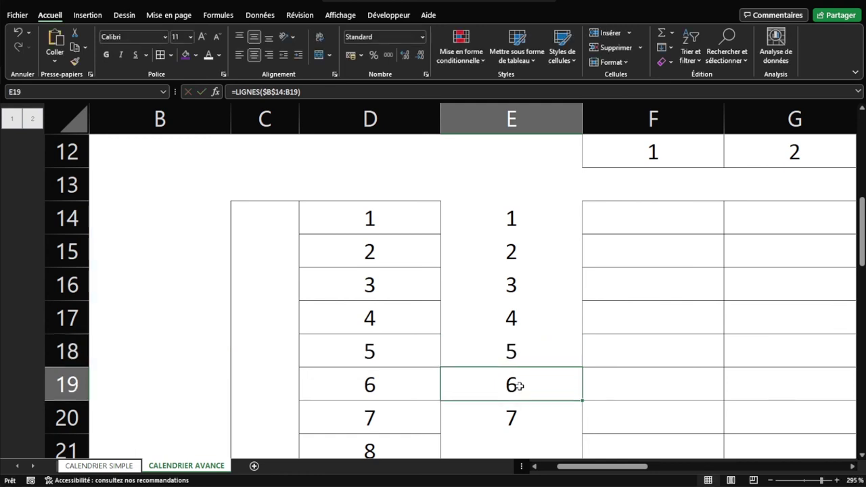
{"action": "double_click", "coordinate": [520, 390]}
{"action": "left_click", "coordinate": [428, 384]}
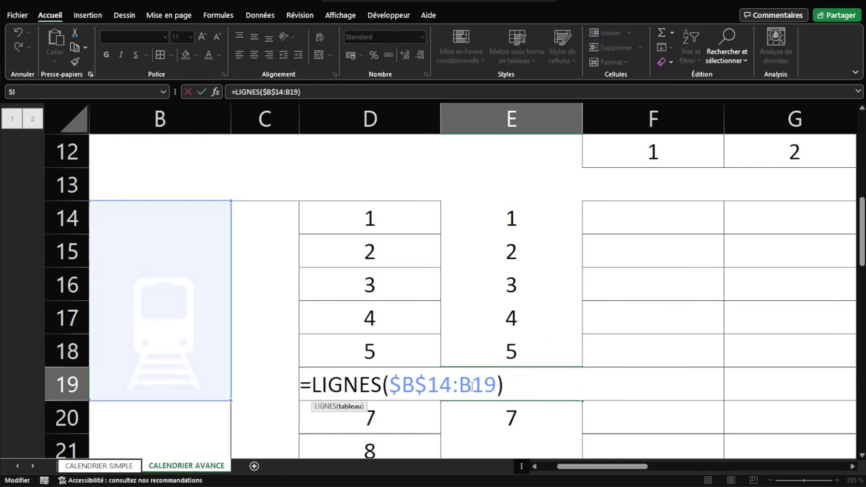
{"action": "key", "text": "ctrl+Return"}
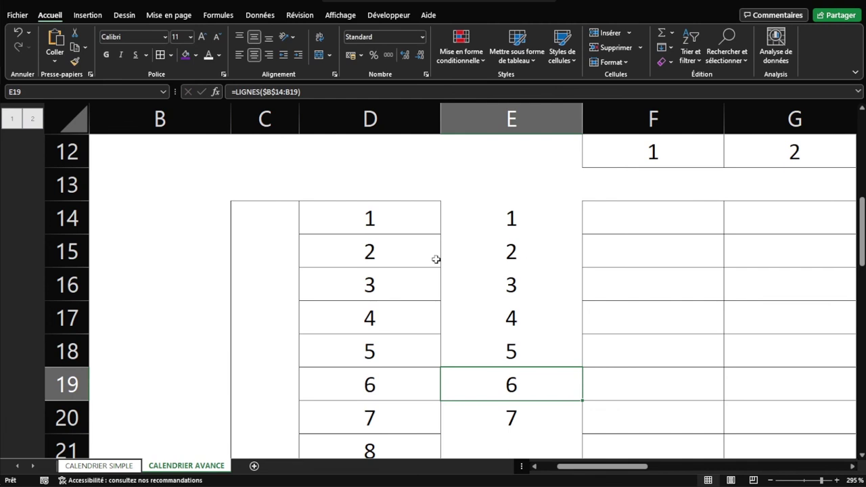
{"action": "scroll", "coordinate": [436, 259], "scroll_direction": "down", "scroll_amount": 3, "text": "ctrl"}
{"action": "scroll", "coordinate": [431, 255], "scroll_direction": "down", "scroll_amount": 2, "text": "ctrl"}
- Delete the old typed day-number column D and month-number row 12
{"action": "left_click", "coordinate": [459, 241]}
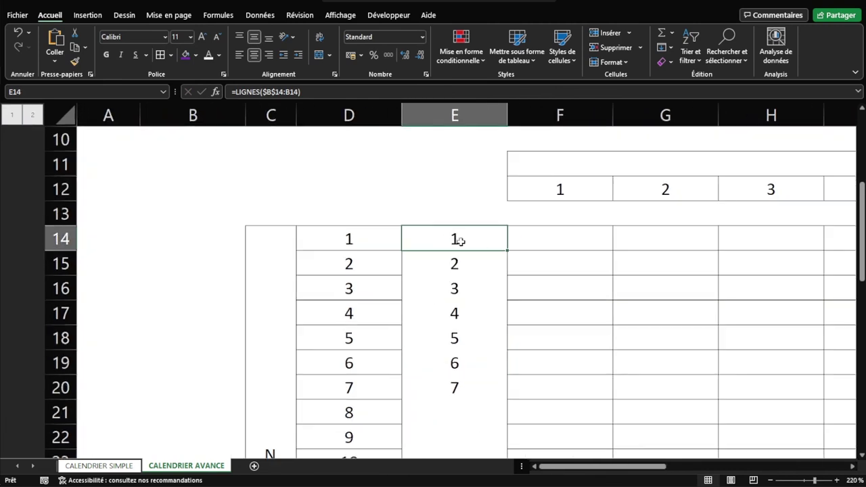
{"action": "left_click_drag", "start_coordinate": [460, 240], "coordinate": [460, 386]}
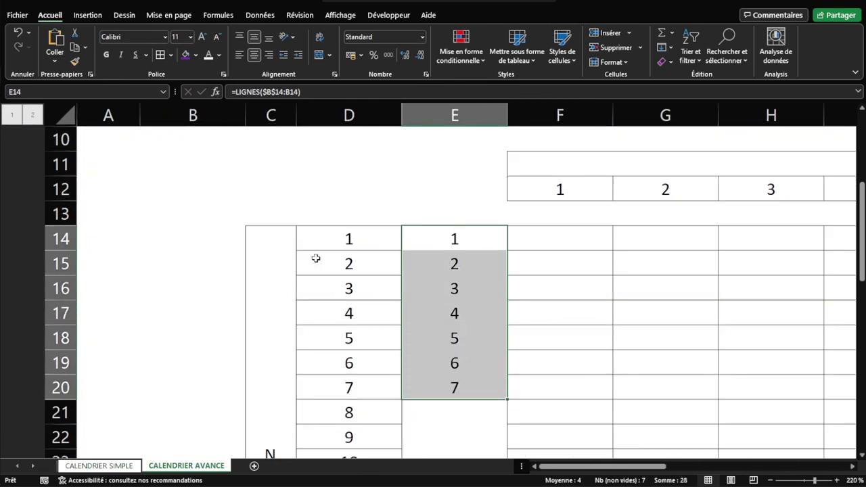
{"action": "scroll", "coordinate": [316, 257], "scroll_direction": "down", "scroll_amount": 5, "text": "ctrl"}
{"action": "left_click", "coordinate": [231, 111]}
{"action": "right_click", "coordinate": [231, 111]}
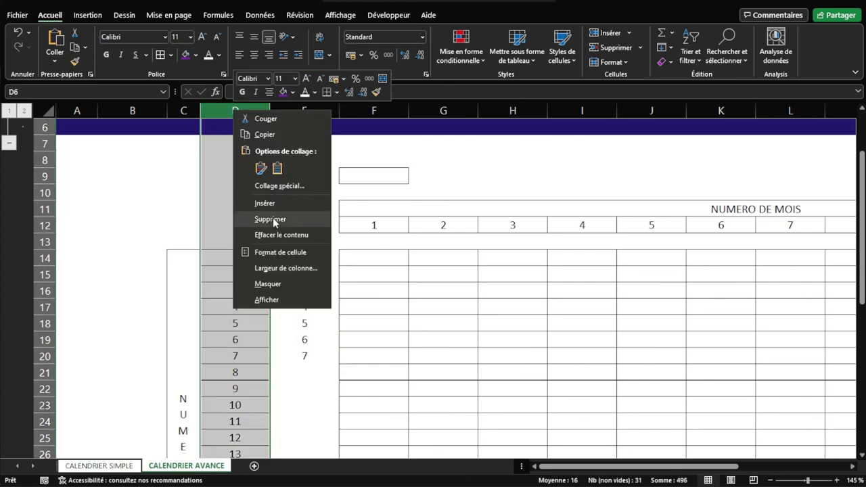
{"action": "key", "text": "Escape"}
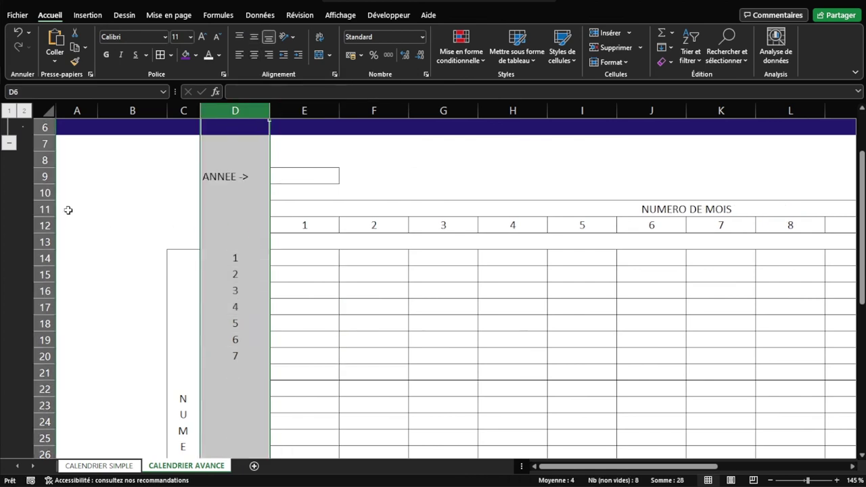
{"action": "key", "text": "ctrl+minus"}
{"action": "left_click", "coordinate": [46, 210]}
{"action": "right_click", "coordinate": [47, 226]}
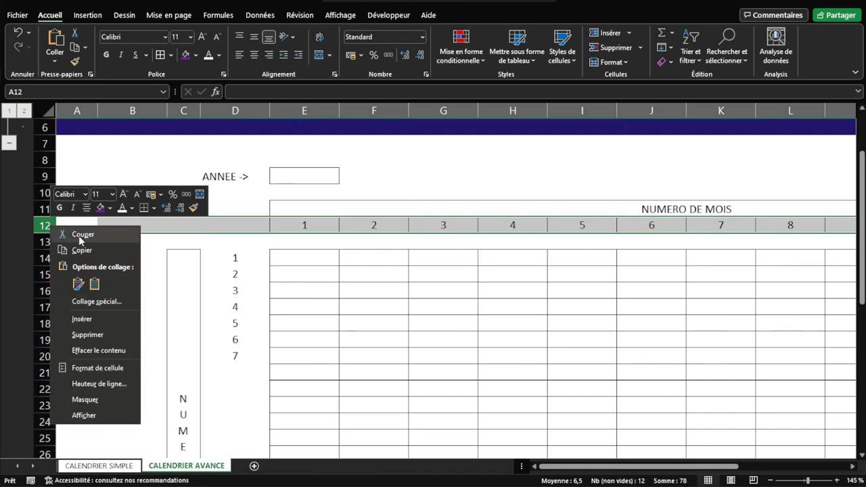
{"action": "left_click", "coordinate": [108, 336]}
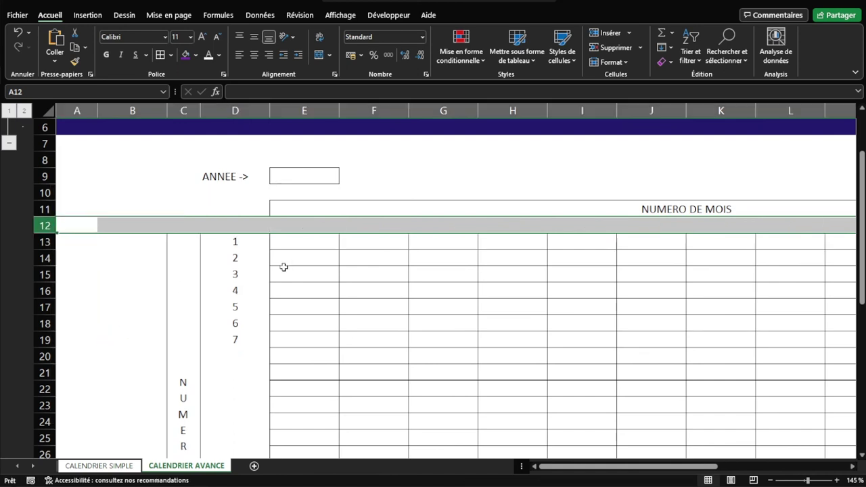
- Start =COLONNES( in E12 with the range $E$10:E10, its first reference absolute
{"action": "left_click", "coordinate": [297, 221]}
{"action": "scroll", "coordinate": [288, 240], "scroll_direction": "up", "scroll_amount": 2}
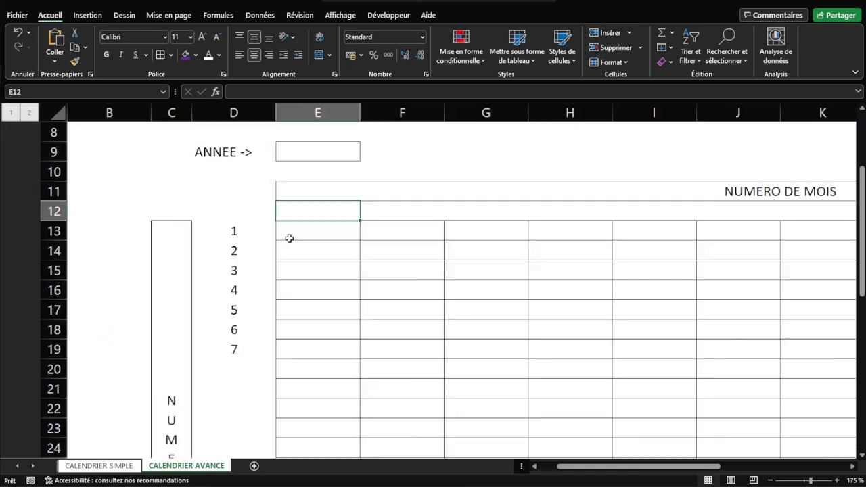
{"action": "scroll", "coordinate": [315, 207], "scroll_direction": "up", "scroll_amount": 3}
{"action": "type", "text": "=COLONNES("}
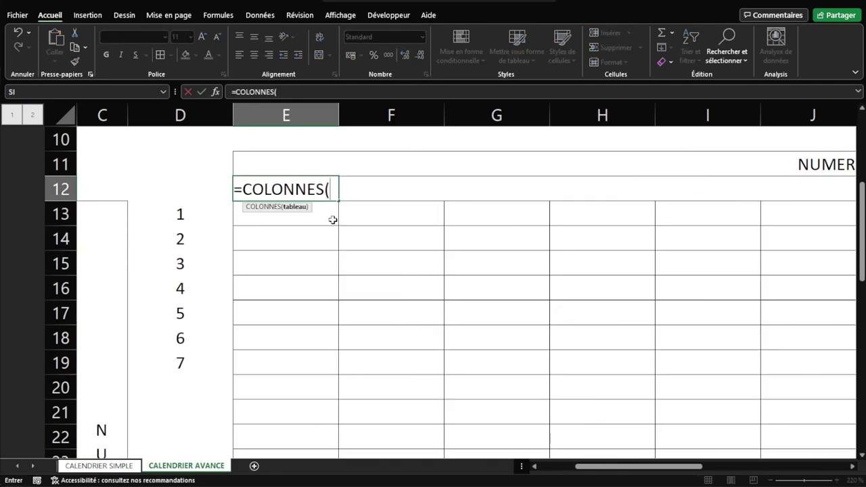
{"action": "scroll", "coordinate": [286, 149], "scroll_direction": "up", "scroll_amount": 1}
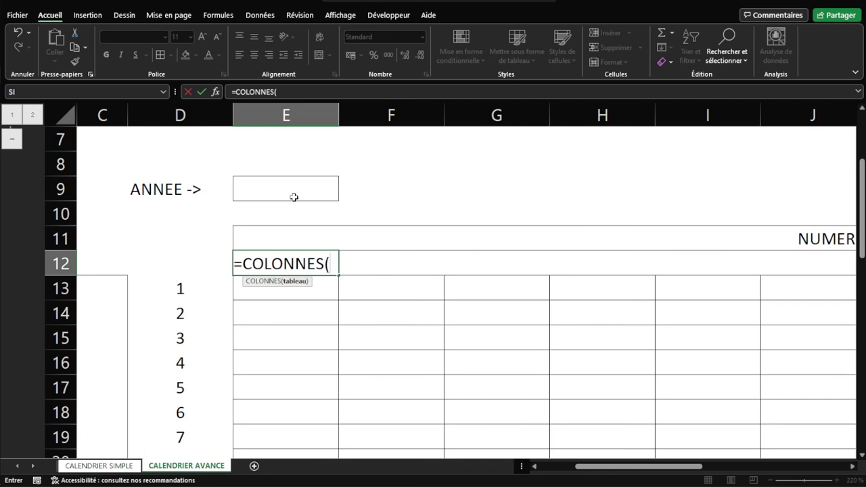
{"action": "left_click", "coordinate": [284, 214]}
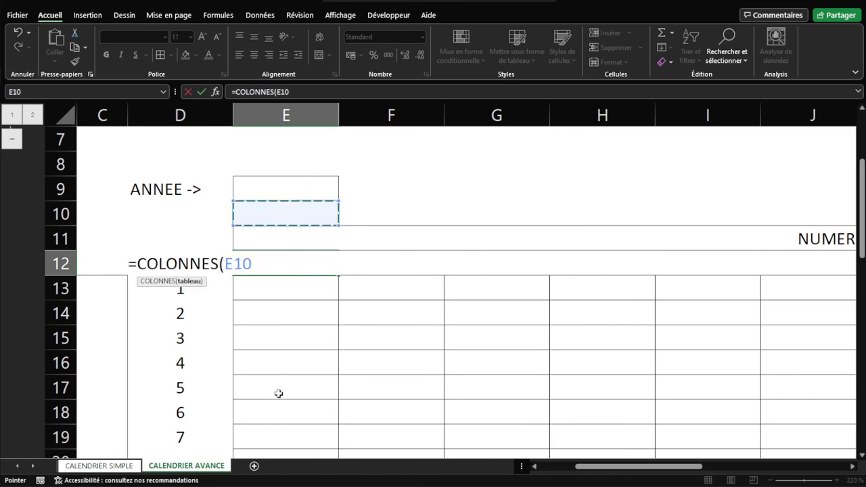
{"action": "key", "text": "F8"}
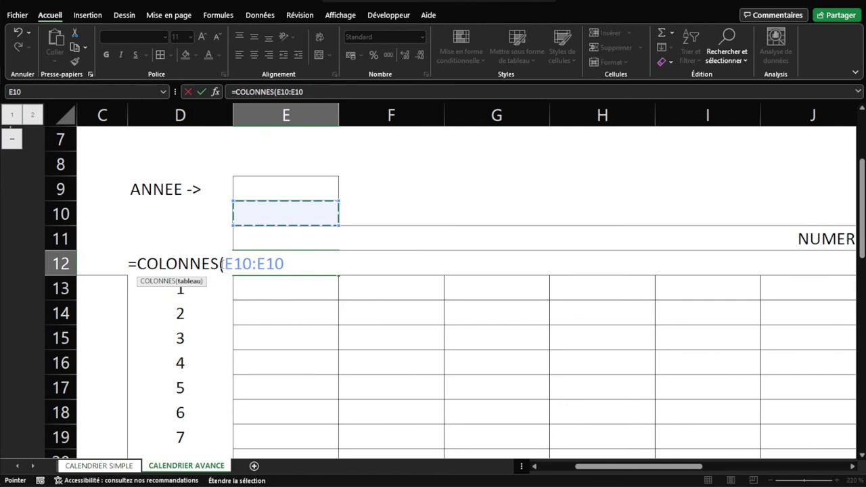
{"action": "left_click", "coordinate": [244, 264]}
{"action": "left_click_drag", "start_coordinate": [251, 266], "coordinate": [227, 268]}
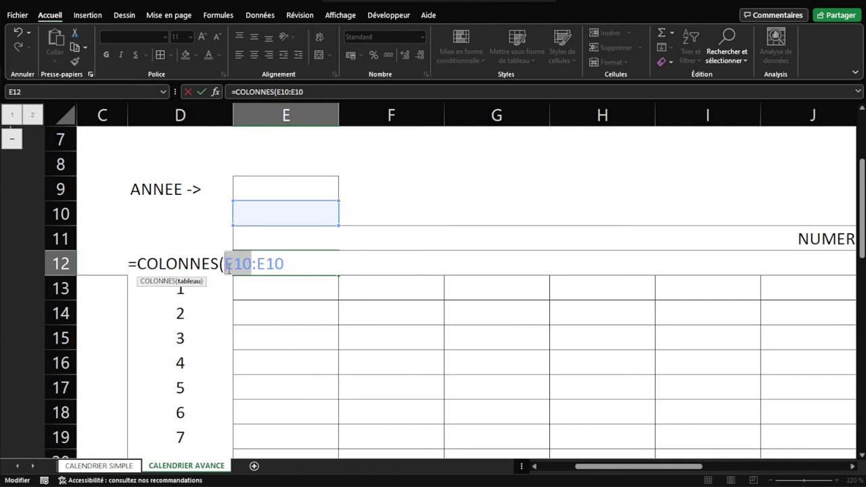
{"action": "key", "text": "F4"}
- Close and confirm =COLONNES($E$10:E10) in E12, returning 1
{"action": "type", "text": ")"}
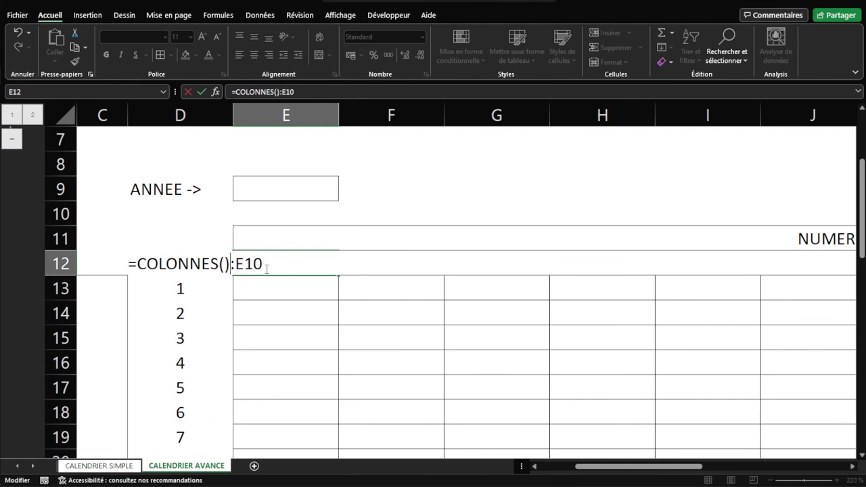
{"action": "key", "text": "ctrl+z"}
{"action": "key", "text": "End"}
{"action": "type", "text": ")"}
{"action": "key", "text": "Return"}
{"action": "left_click", "coordinate": [303, 268]}
{"action": "scroll", "coordinate": [305, 268], "scroll_direction": "down", "scroll_amount": 3, "text": "ctrl"}
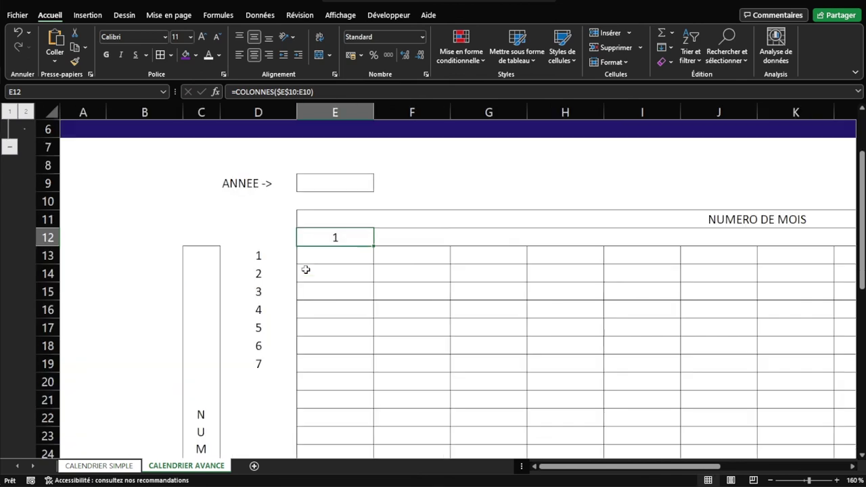
{"action": "scroll", "coordinate": [310, 261], "scroll_direction": "down", "scroll_amount": 2, "text": "ctrl"}
{"action": "scroll", "coordinate": [329, 237], "scroll_direction": "down", "scroll_amount": 1, "text": "ctrl"}
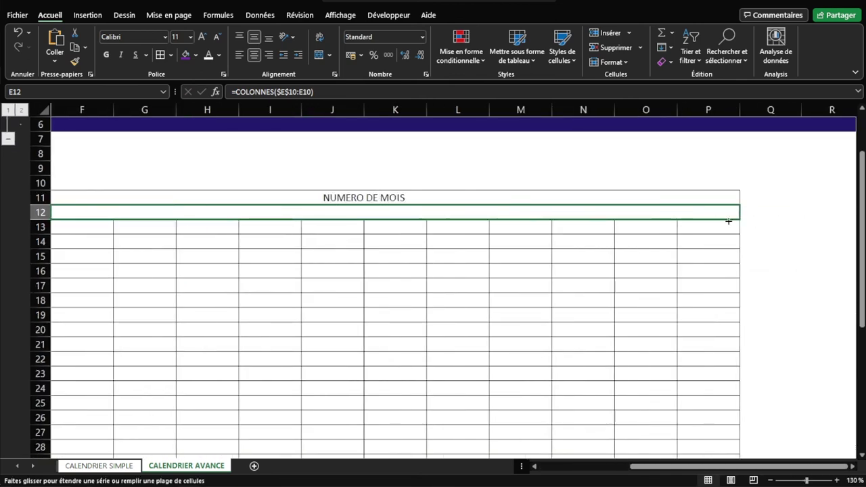
{"action": "left_click_drag", "start_coordinate": [306, 217], "coordinate": [740, 219]}
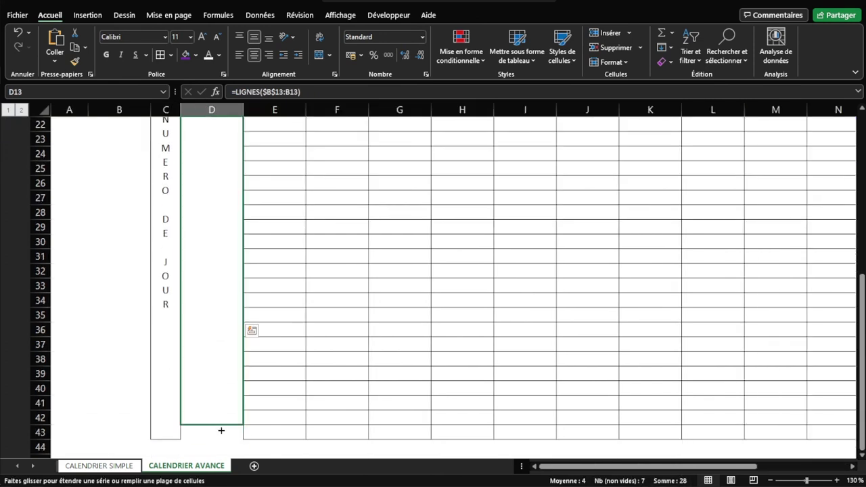
{"action": "scroll", "coordinate": [277, 265], "scroll_direction": "up", "scroll_amount": 2}
{"action": "scroll", "coordinate": [277, 264], "scroll_direction": "down", "scroll_amount": 2}
{"action": "scroll", "coordinate": [277, 264], "scroll_direction": "down", "scroll_amount": 2}
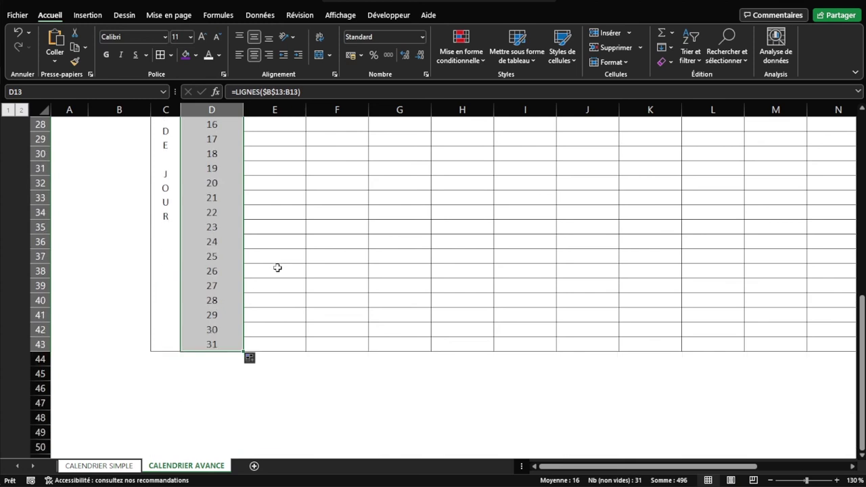
{"action": "scroll", "coordinate": [278, 269], "scroll_direction": "up", "scroll_amount": 8}
{"action": "left_click", "coordinate": [278, 269]}
{"action": "left_click", "coordinate": [258, 257]}
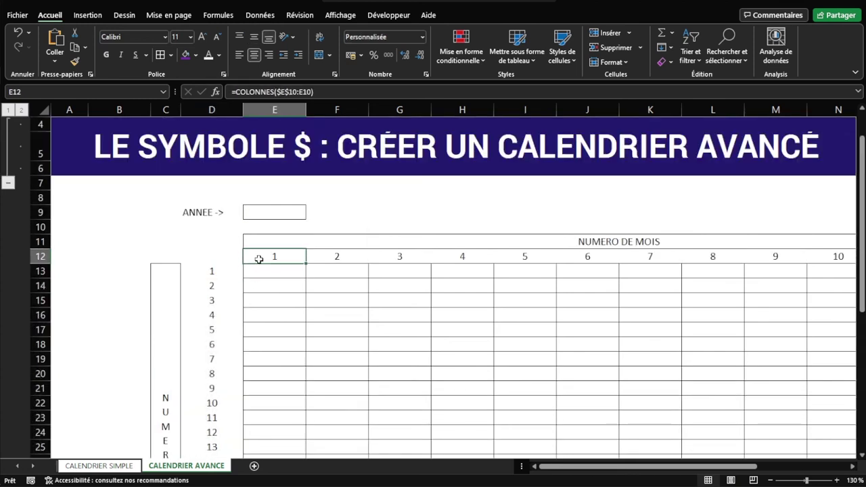
{"action": "left_click", "coordinate": [274, 270]}
{"action": "scroll", "coordinate": [274, 270], "scroll_direction": "up", "scroll_amount": 7}
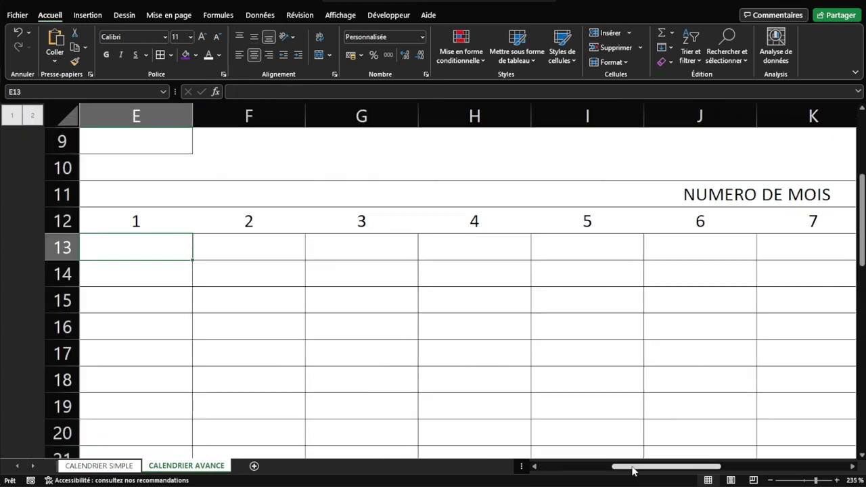
{"action": "left_click_drag", "start_coordinate": [635, 472], "coordinate": [597, 472]}
{"action": "double_click", "coordinate": [291, 223]}
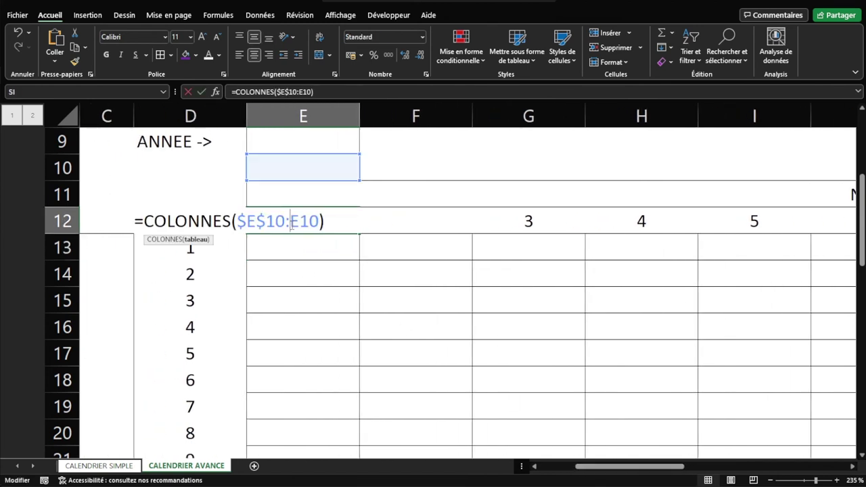
{"action": "key", "text": "Escape"}
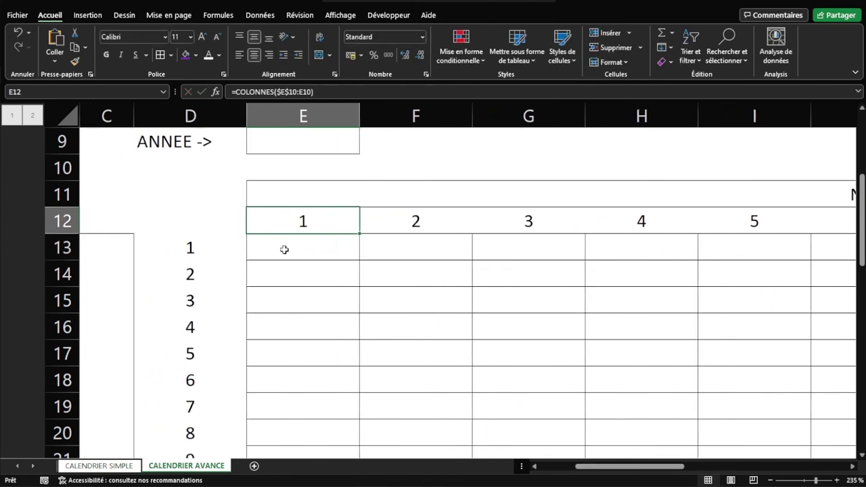
{"action": "left_click", "coordinate": [285, 250]}
{"action": "scroll", "coordinate": [293, 271], "scroll_direction": "up", "scroll_amount": 1}
- Enter the year 2022 in E9
{"action": "left_click", "coordinate": [287, 223]}
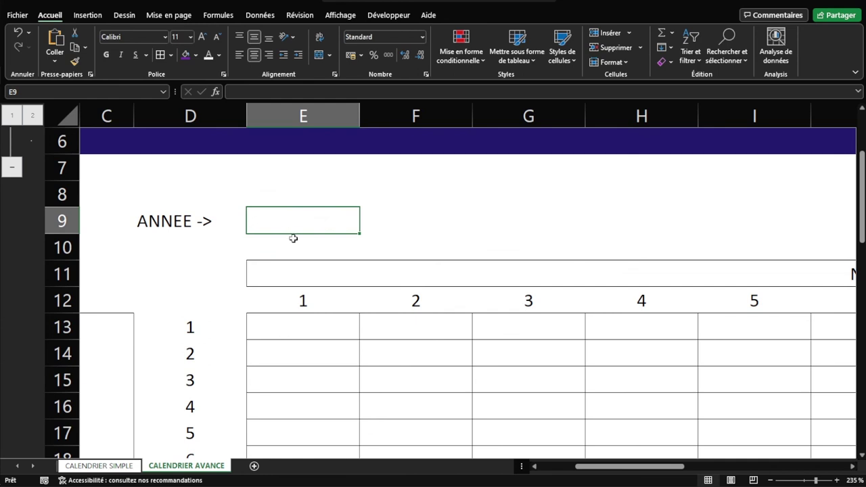
{"action": "type", "text": "2022"}
{"action": "key", "text": "Return"}
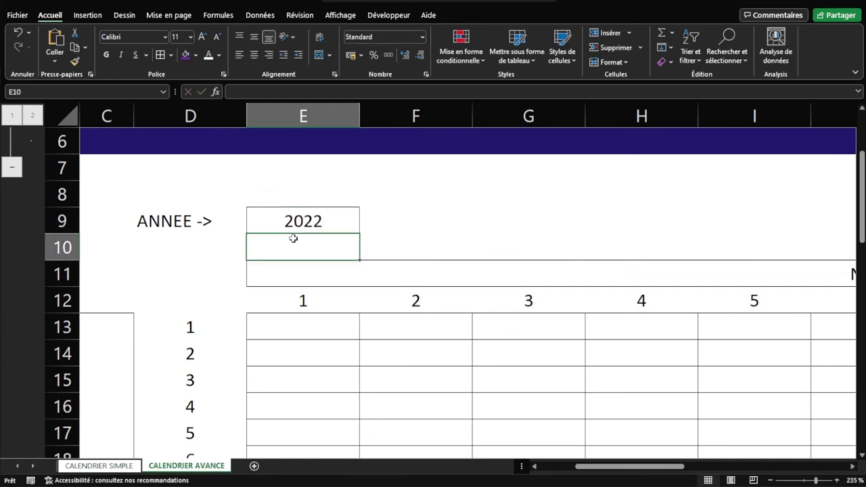
- Begin the DATE formula in E13 with year $E$9 and month COLONNES($E$10:E10)
{"action": "left_click", "coordinate": [319, 330]}
{"action": "type", "text": "=DATE"}
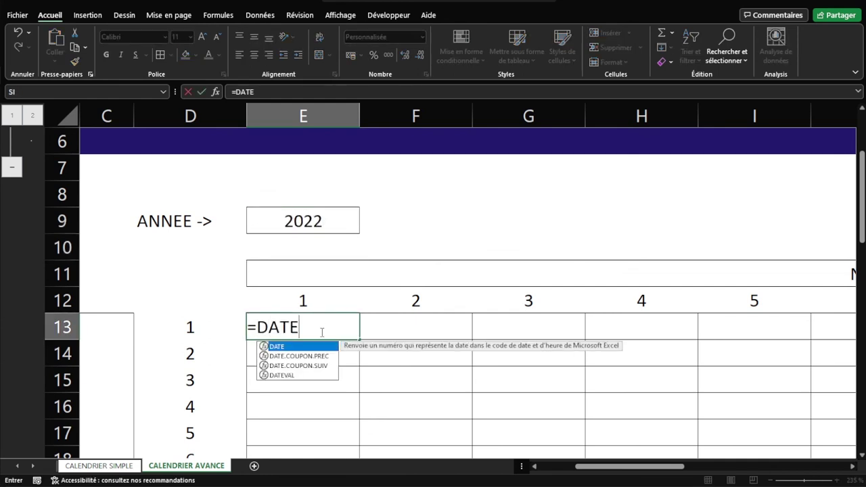
{"action": "type", "text": "("}
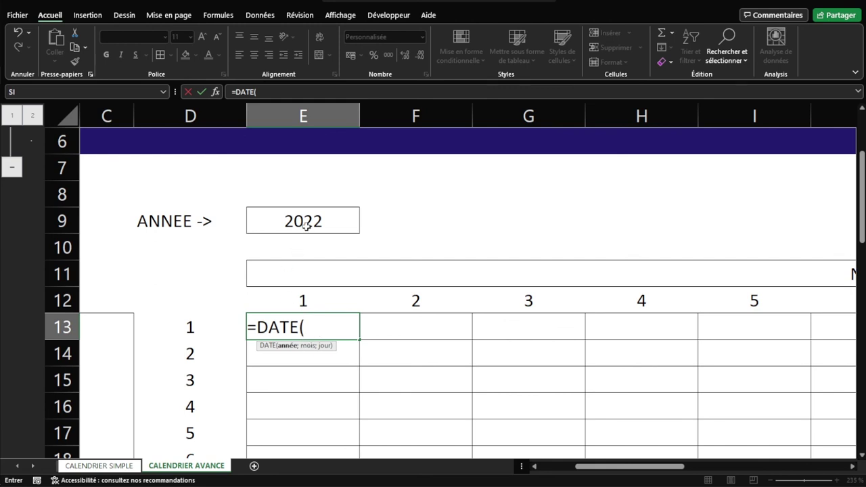
{"action": "left_click", "coordinate": [307, 223]}
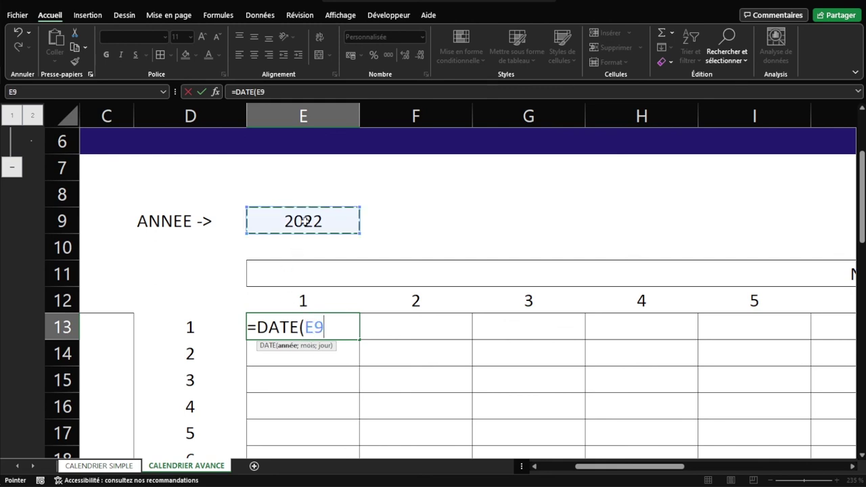
{"action": "key", "text": "F4"}
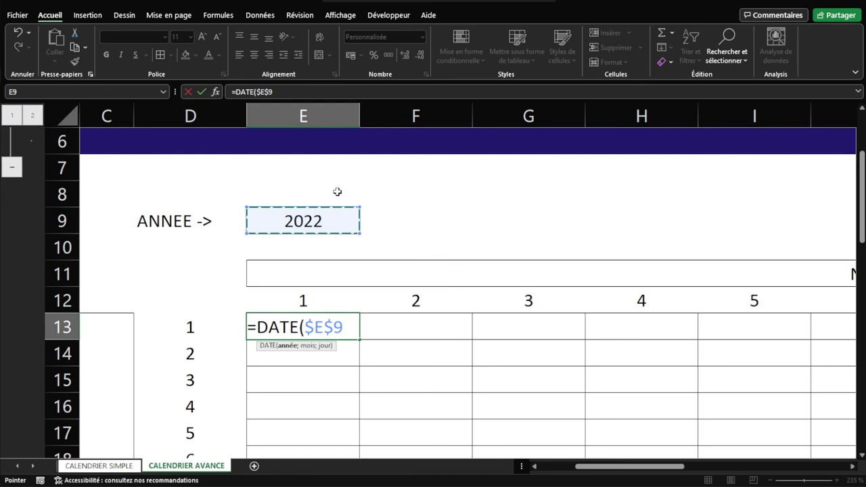
{"action": "type", "text": ";"}
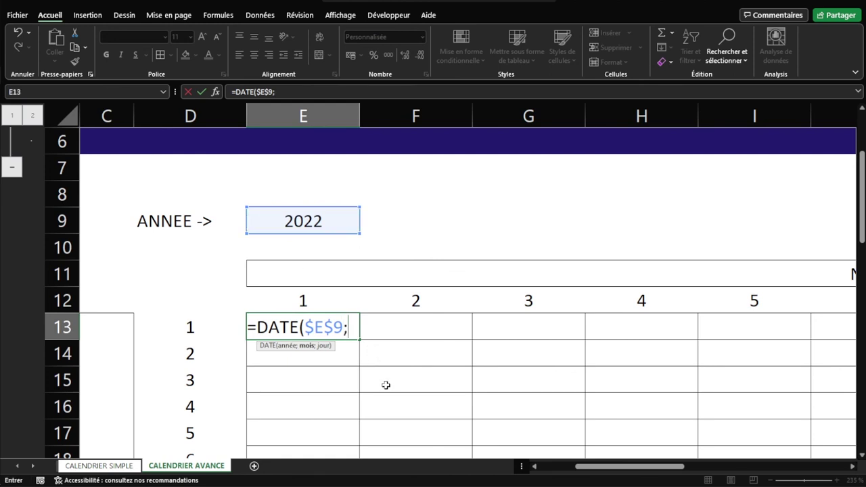
{"action": "type", "text": "COLONNES"}
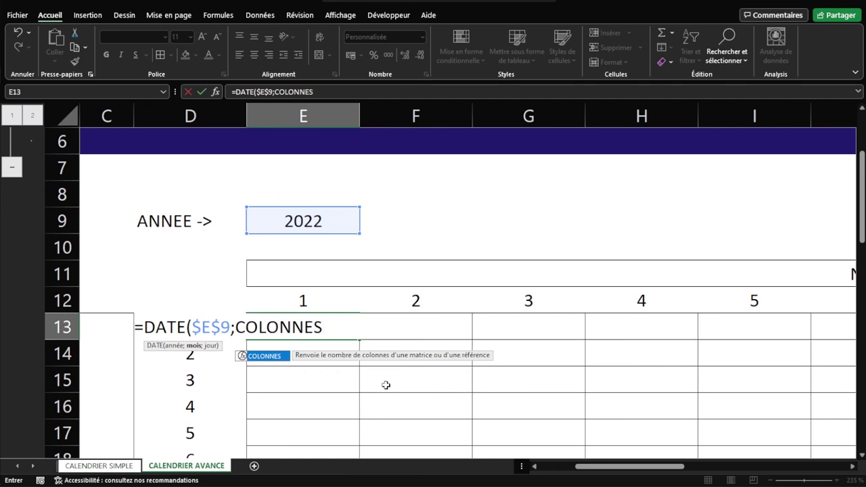
{"action": "type", "text": "("}
{"action": "left_click", "coordinate": [280, 247]}
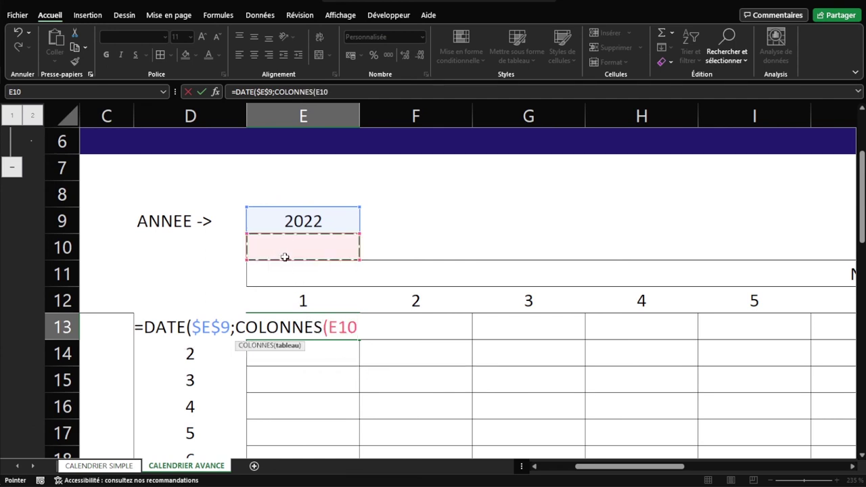
{"action": "key", "text": "F8"}
{"action": "key", "text": "F2"}
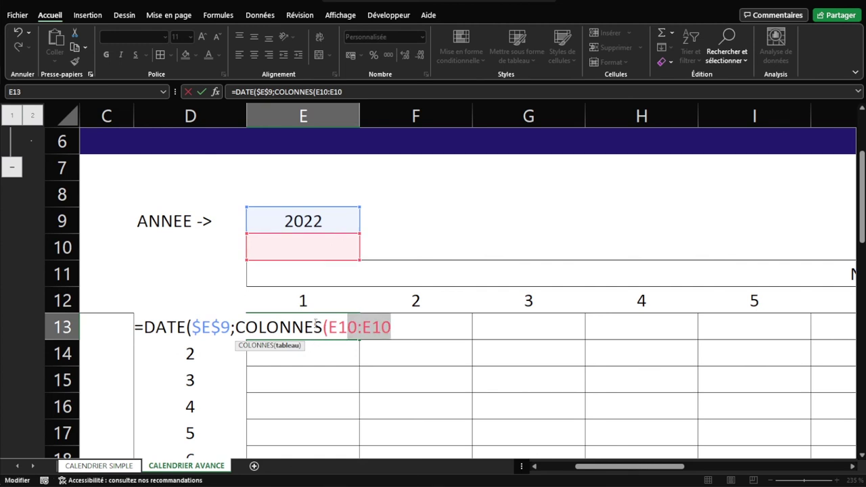
{"action": "left_click_drag", "start_coordinate": [327, 328], "coordinate": [358, 327]}
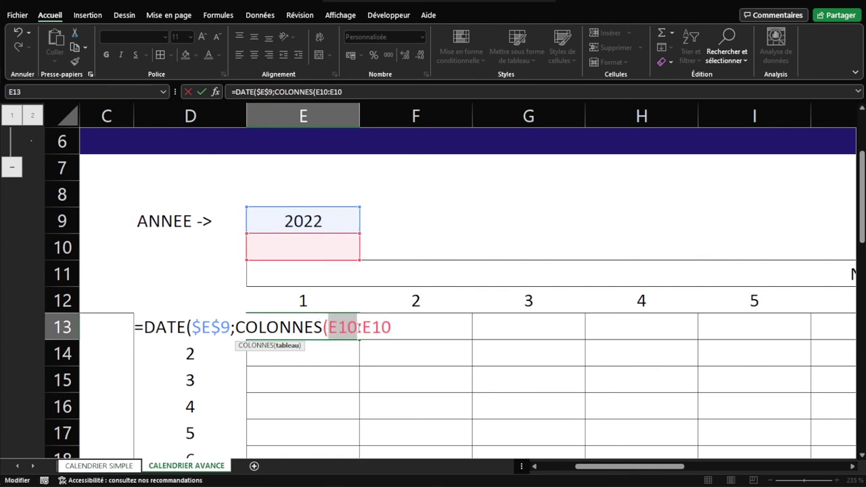
{"action": "key", "text": "F4"}
- Add LIGNES($B$13:B13) as the day and confirm the formula, so E13 shows 01/01/22
{"action": "left_click", "coordinate": [417, 327]}
{"action": "type", "text": ");LIGNES"}
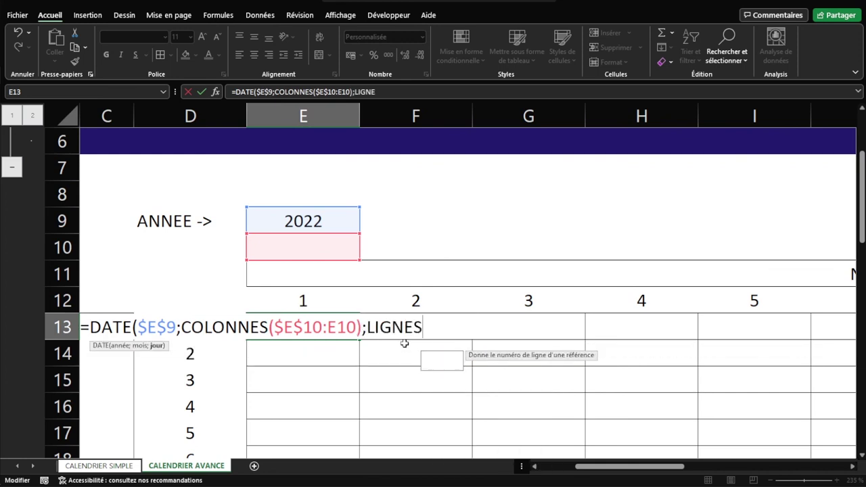
{"action": "type", "text": "("}
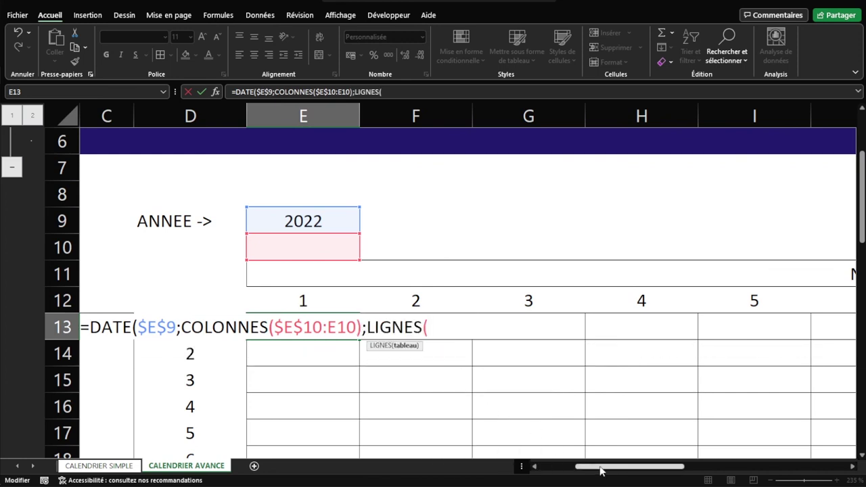
{"action": "left_click_drag", "start_coordinate": [604, 467], "coordinate": [586, 467]}
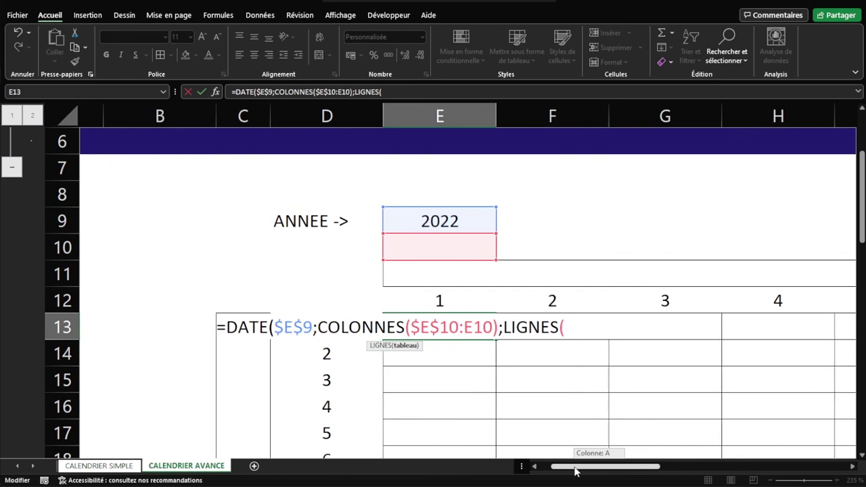
{"action": "left_click", "coordinate": [138, 326]}
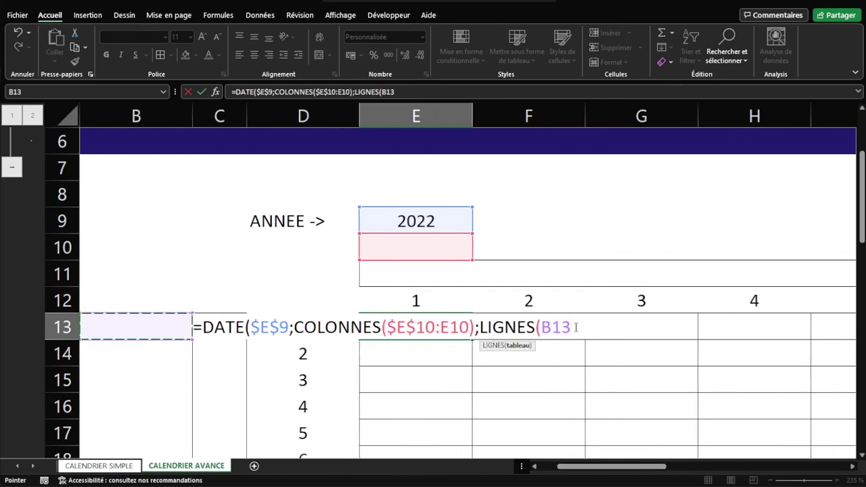
{"action": "key", "text": "F8"}
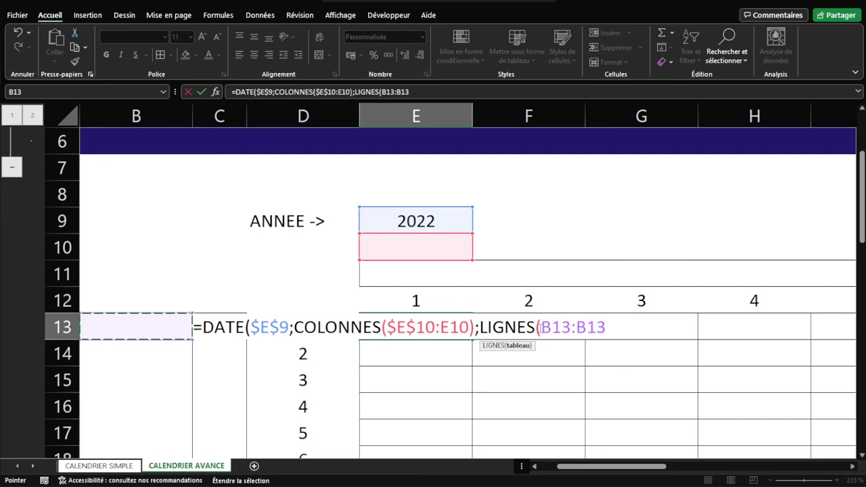
{"action": "double_click", "coordinate": [575, 327]}
{"action": "left_click_drag", "start_coordinate": [571, 327], "coordinate": [543, 328]}
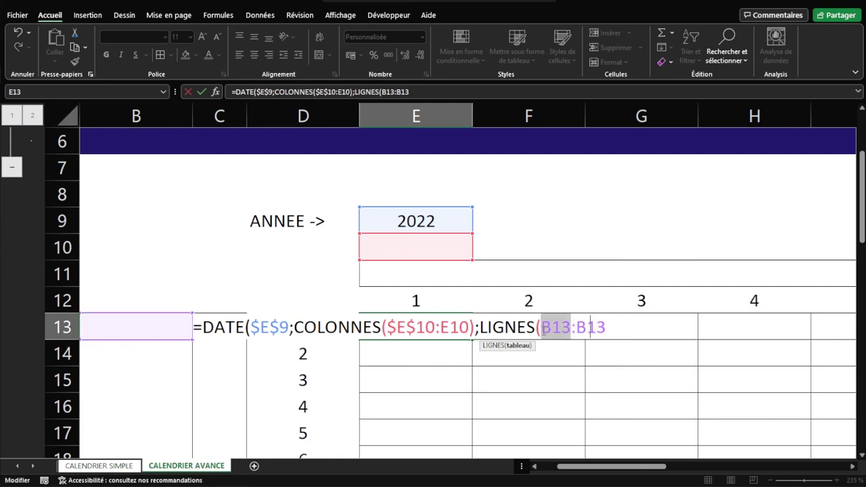
{"action": "left_click", "coordinate": [639, 327]}
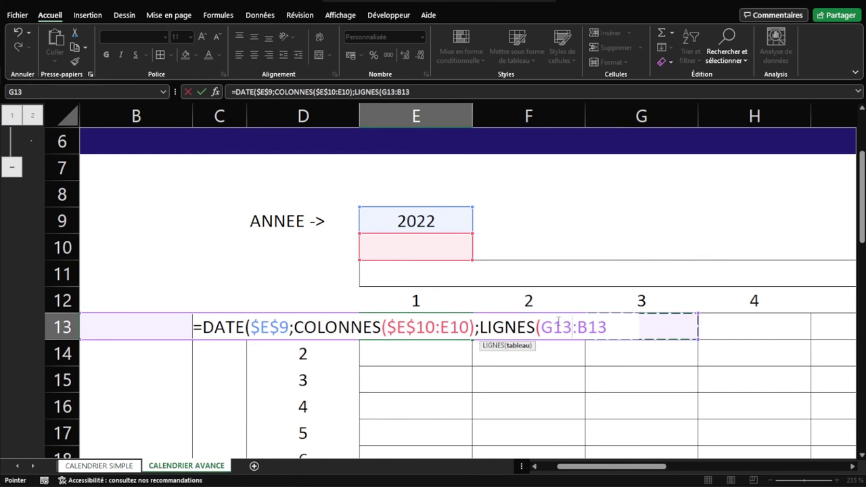
{"action": "key", "text": "ctrl+z"}
{"action": "key", "text": "End"}
{"action": "type", "text": "))"}
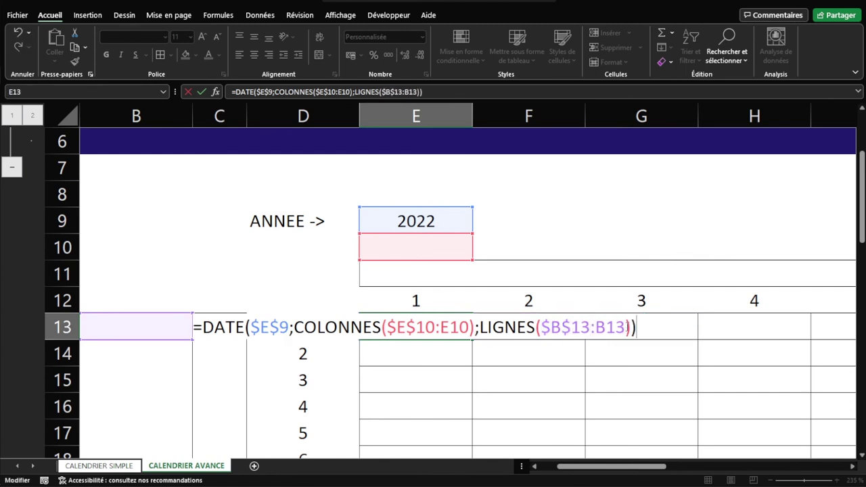
{"action": "key", "text": "Return"}
{"action": "scroll", "coordinate": [456, 342], "scroll_direction": "down", "scroll_amount": 1}
- Fill E13's DATE formula across to P13 and down to row 43
{"action": "scroll", "coordinate": [447, 309], "scroll_direction": "down", "scroll_amount": 5}
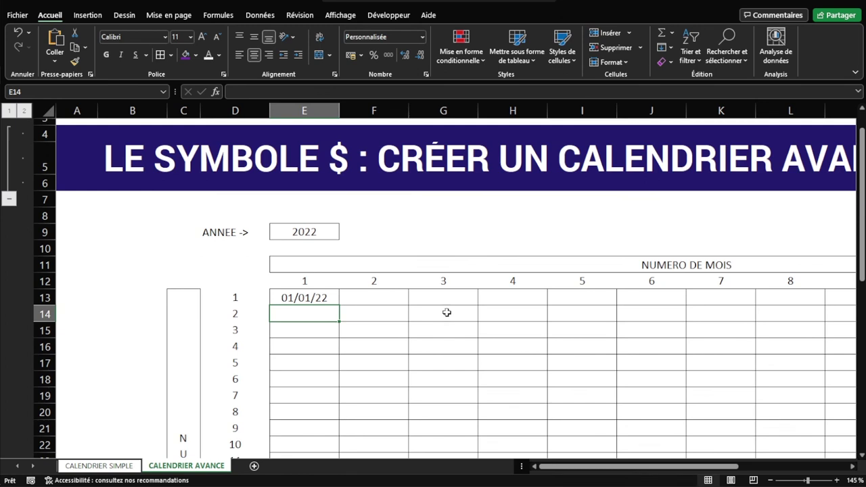
{"action": "left_click", "coordinate": [316, 301]}
{"action": "left_click_drag", "start_coordinate": [342, 306], "coordinate": [852, 313]}
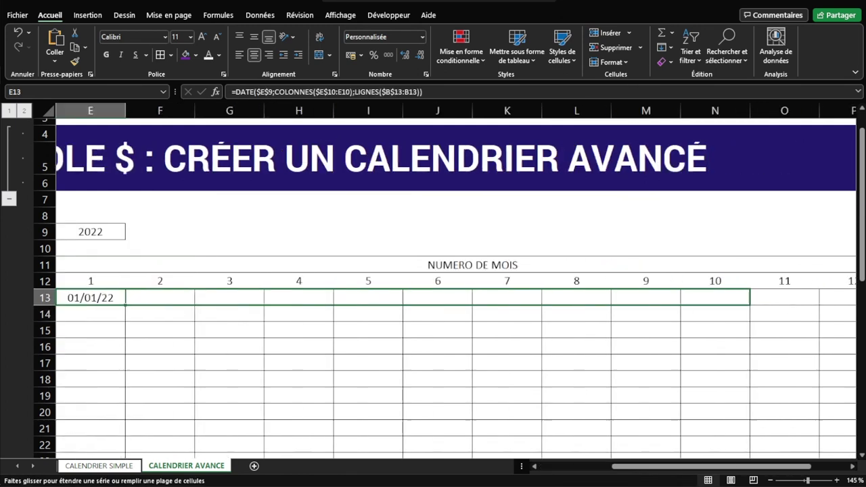
{"action": "mouse_move", "coordinate": [755, 306]}
{"action": "left_mouse_down"}
{"action": "mouse_move", "coordinate": [753, 480]}
{"action": "mouse_move", "coordinate": [736, 425]}
{"action": "left_mouse_up"}
- Clear the helper day numbers in D13:D43
{"action": "scroll", "coordinate": [418, 362], "scroll_direction": "left", "scroll_amount": 3}
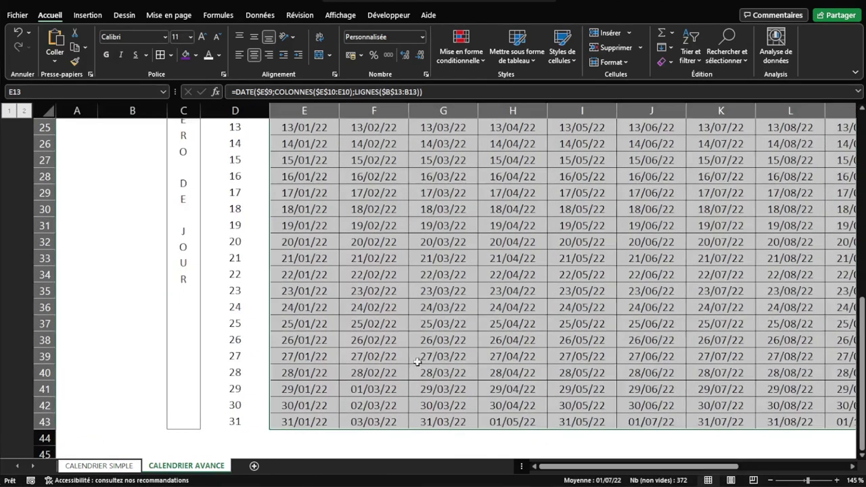
{"action": "scroll", "coordinate": [418, 362], "scroll_direction": "up", "scroll_amount": 3}
{"action": "scroll", "coordinate": [418, 362], "scroll_direction": "up", "scroll_amount": 2}
{"action": "scroll", "coordinate": [417, 362], "scroll_direction": "up", "scroll_amount": 3}
{"action": "left_click", "coordinate": [247, 330]}
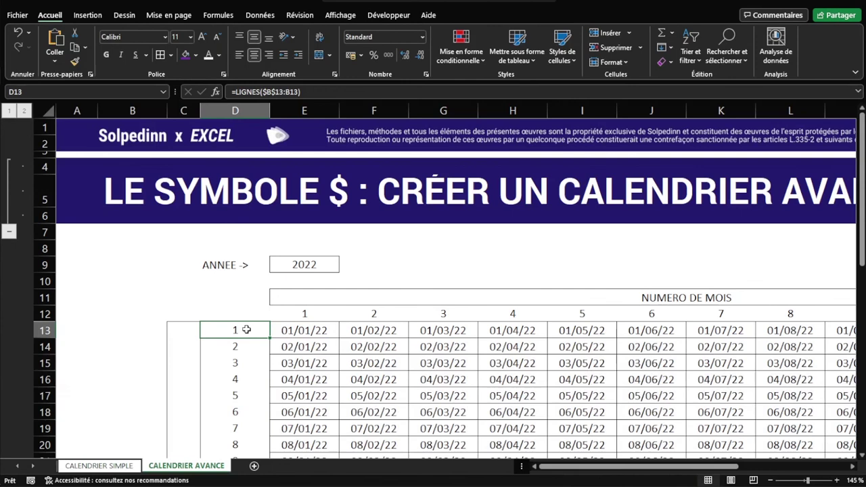
{"action": "key", "text": "ctrl+shift+Down"}
{"action": "scroll", "coordinate": [246, 329], "scroll_direction": "up", "scroll_amount": 7}
{"action": "key", "text": "Delete"}
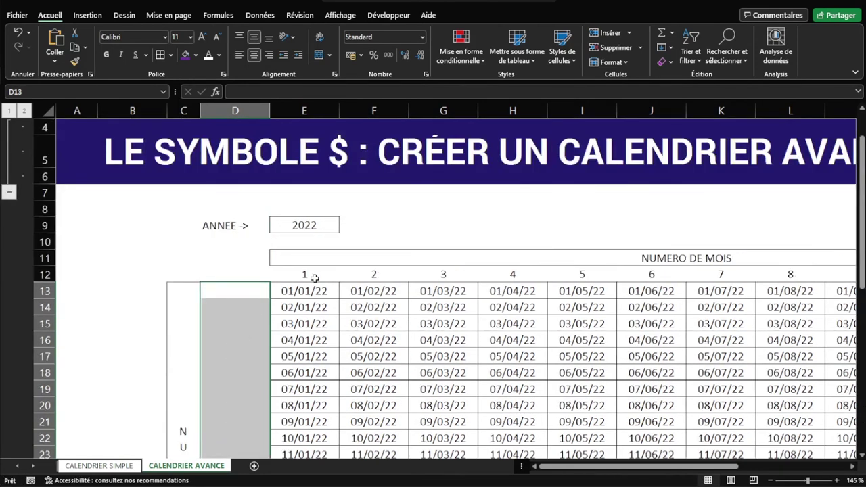
- Clear the helper month numbers in E12:P12 and recheck E13's formula
{"action": "left_click", "coordinate": [312, 276]}
{"action": "key", "text": "ctrl+shift+Right"}
{"action": "scroll", "coordinate": [312, 278], "scroll_direction": "left", "scroll_amount": 3}
{"action": "key", "text": "Delete"}
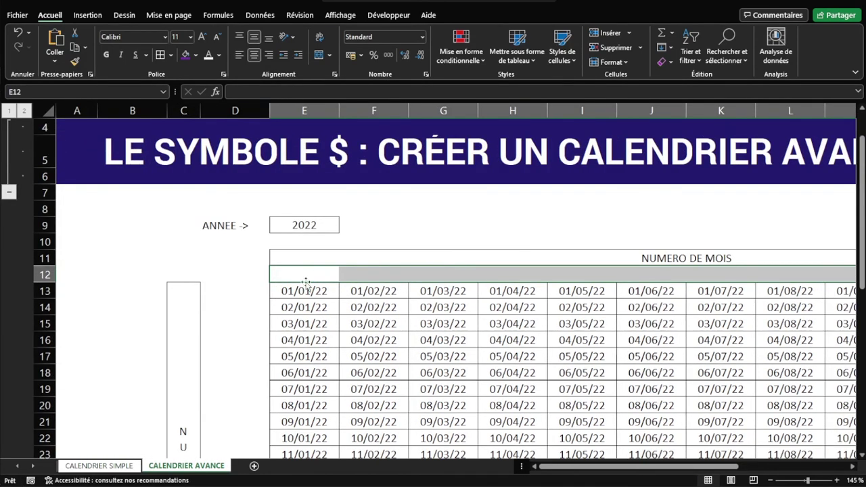
{"action": "left_click", "coordinate": [297, 291]}
{"action": "scroll", "coordinate": [277, 313], "scroll_direction": "up", "scroll_amount": 3, "text": "ctrl"}
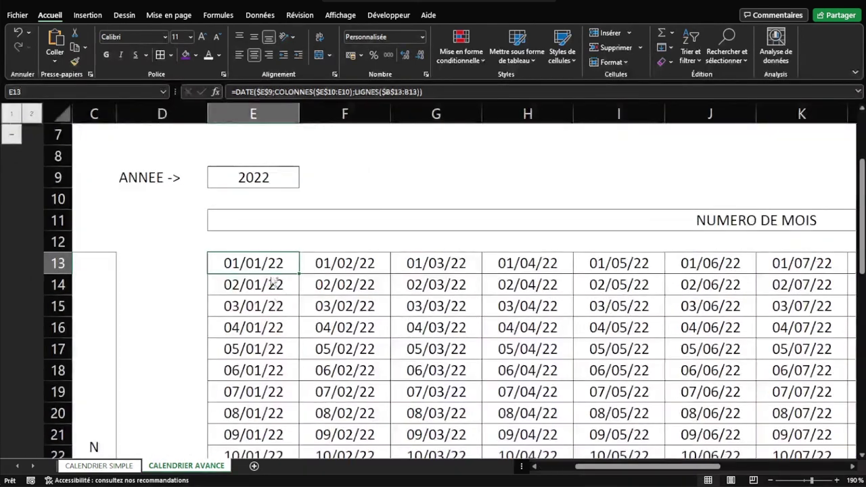
{"action": "scroll", "coordinate": [273, 283], "scroll_direction": "up", "scroll_amount": 5, "text": "ctrl"}
{"action": "double_click", "coordinate": [279, 272]}
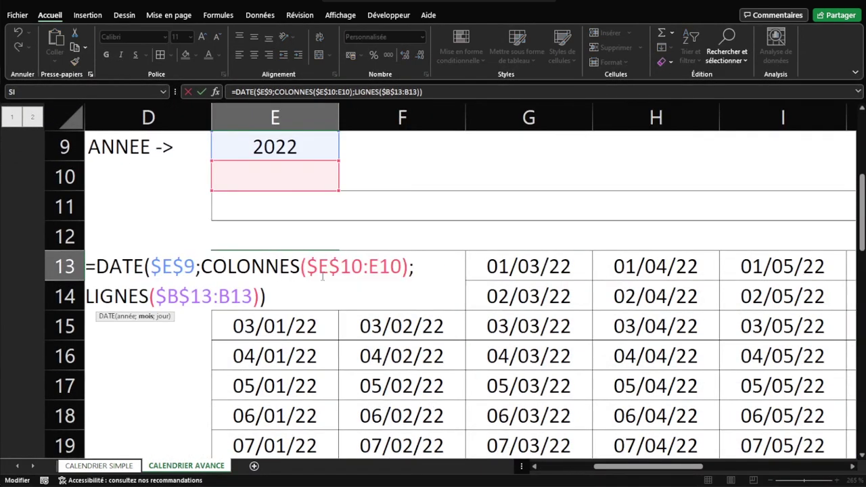
{"action": "left_click_drag", "start_coordinate": [308, 267], "coordinate": [402, 267]}
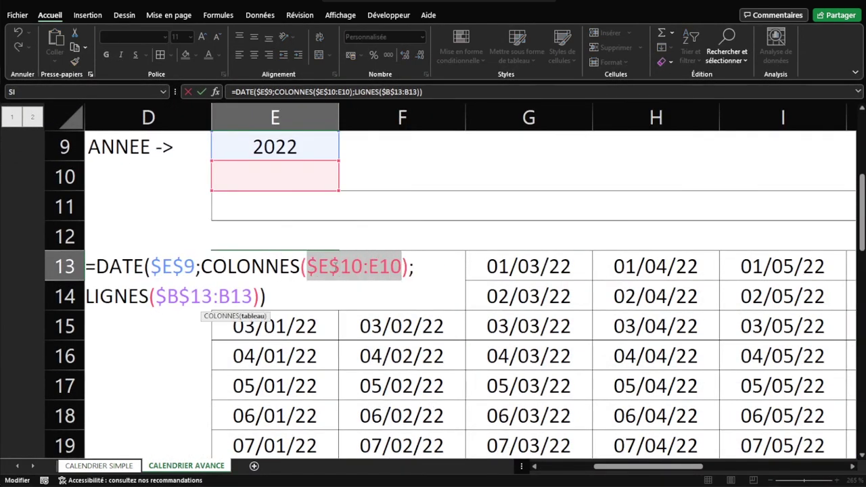
{"action": "left_click_drag", "start_coordinate": [308, 266], "coordinate": [402, 266]}
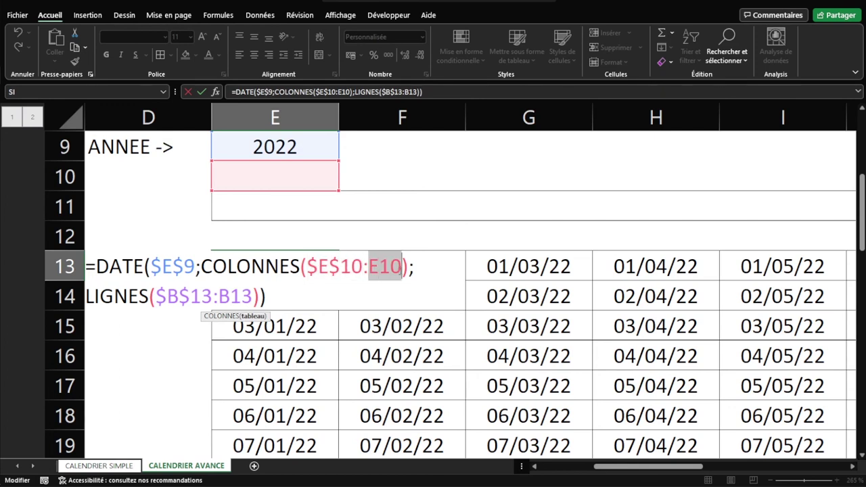